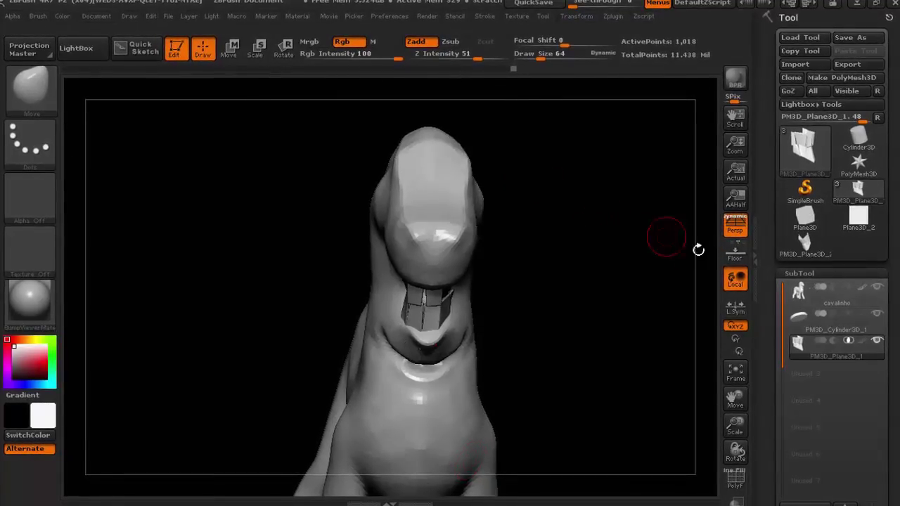
Make cavalinho the active subtool and turn the horse to a three-quarter view
key(Up)
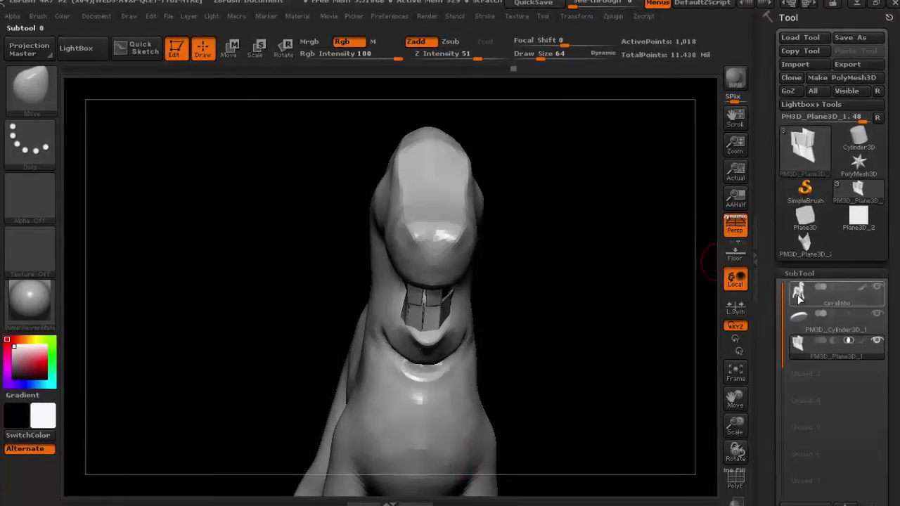
key(Up)
mouse_move(555, 280)
mouse_down()
mouse_move(513, 296)
mouse_move(711, 282)
mouse_up()
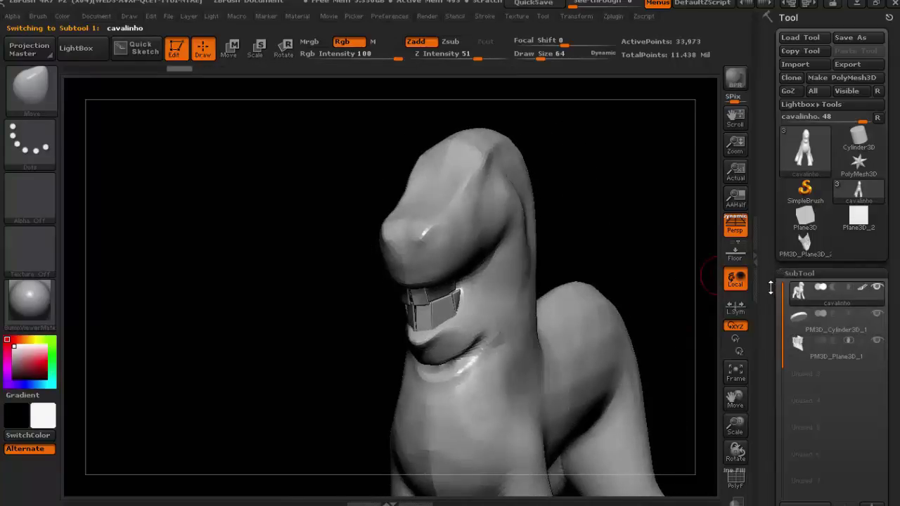
Expand Tool > Geometry, turn the horse to face front, and set Draw Size to 52
drag(770, 288, 769, 214)
drag(773, 303, 771, 179)
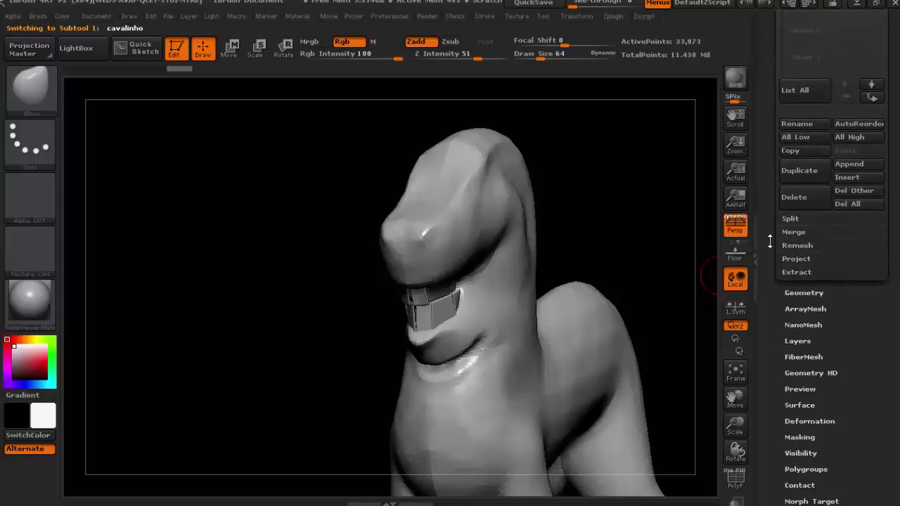
click(787, 289)
mouse_move(768, 230)
mouse_down()
mouse_move(773, 318)
mouse_move(772, 305)
mouse_up()
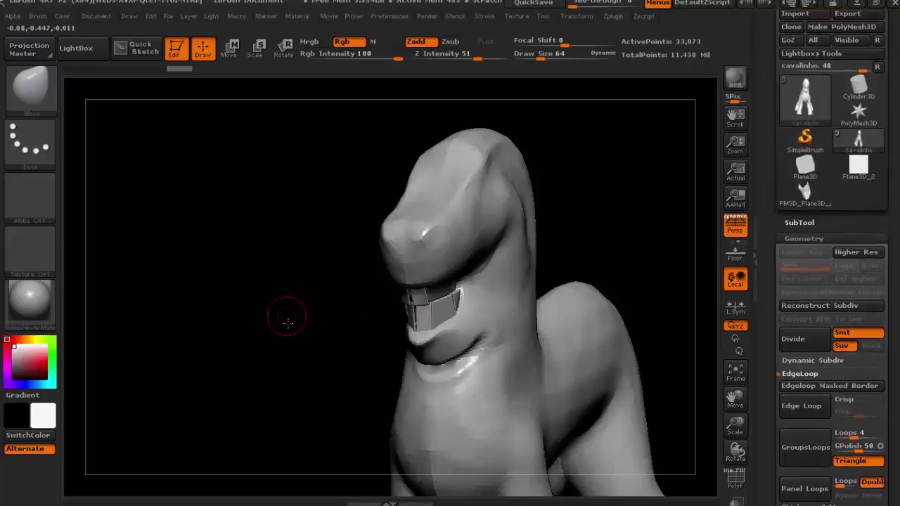
drag(288, 323, 365, 323)
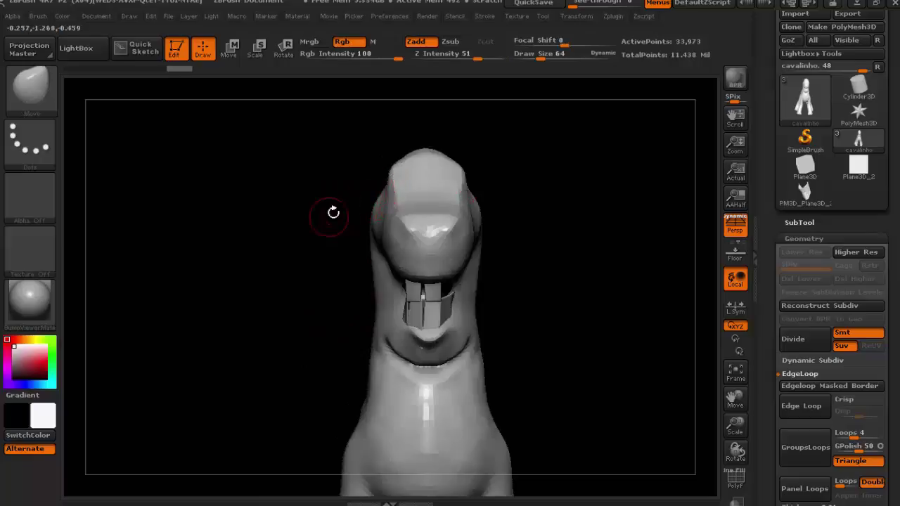
drag(539, 59, 535, 60)
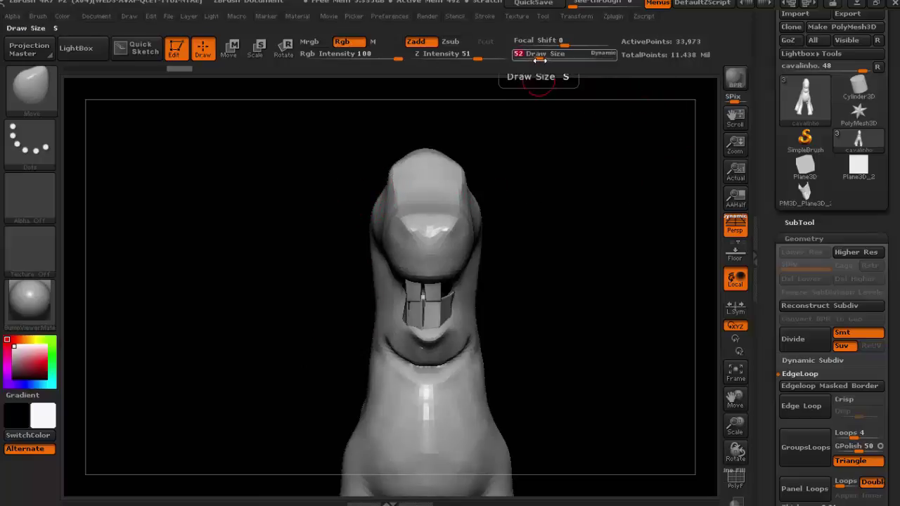
click(48, 98)
With the ClayBuildup brush, add clay strokes on the upper left of the head
click(111, 102)
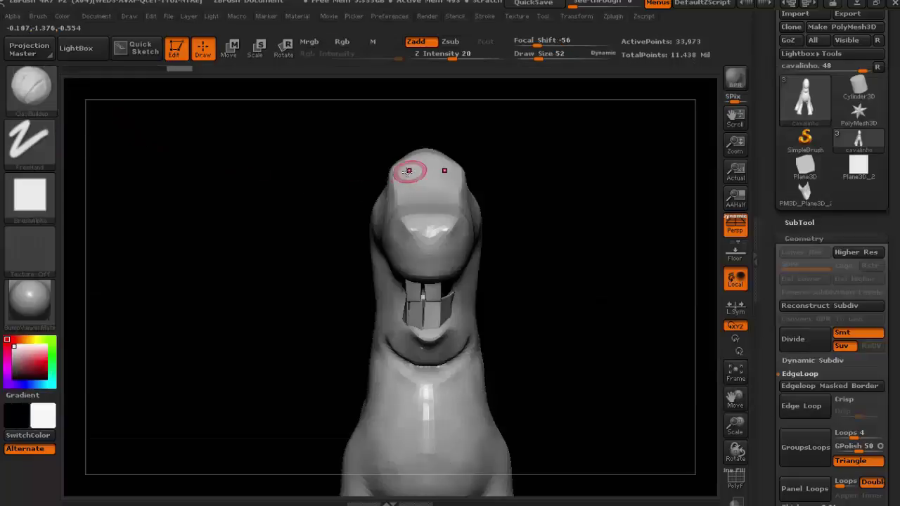
drag(392, 176, 392, 202)
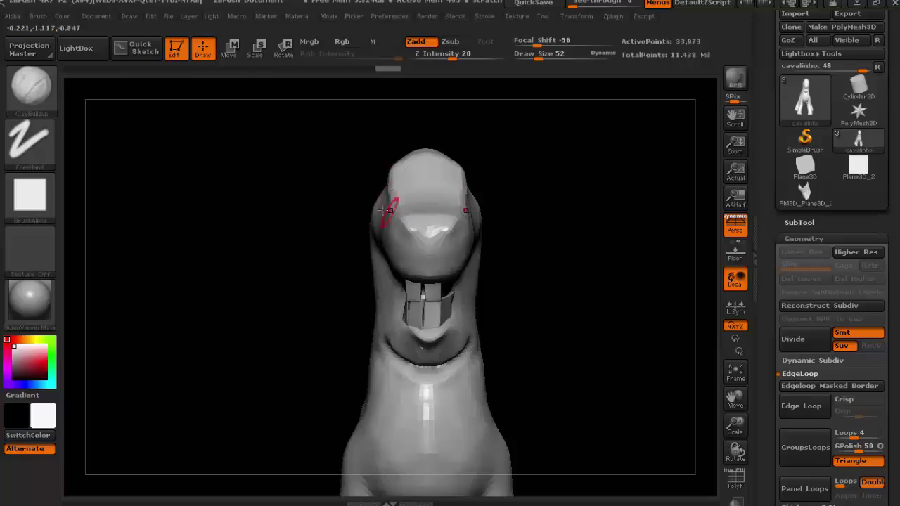
drag(285, 270, 302, 255)
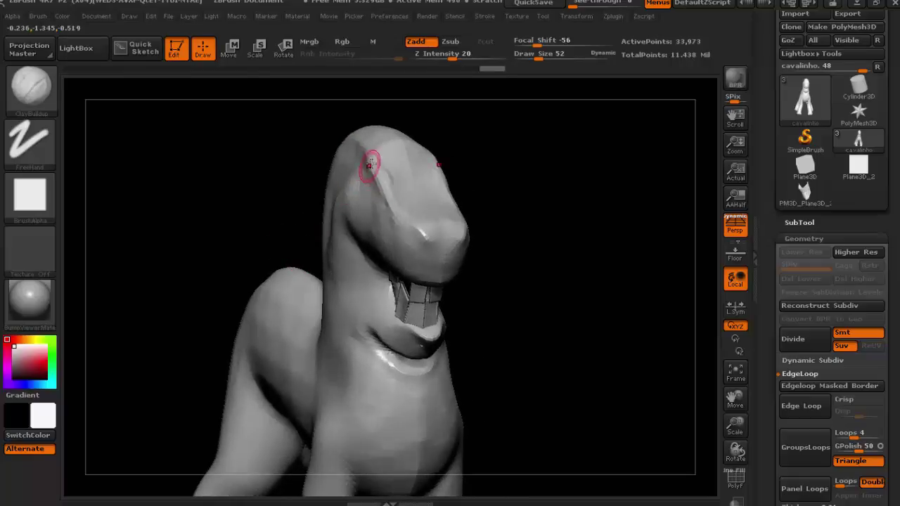
mouse_move(369, 164)
mouse_down()
mouse_move(357, 153)
mouse_move(372, 164)
mouse_move(375, 207)
mouse_move(391, 181)
mouse_move(381, 151)
mouse_up()
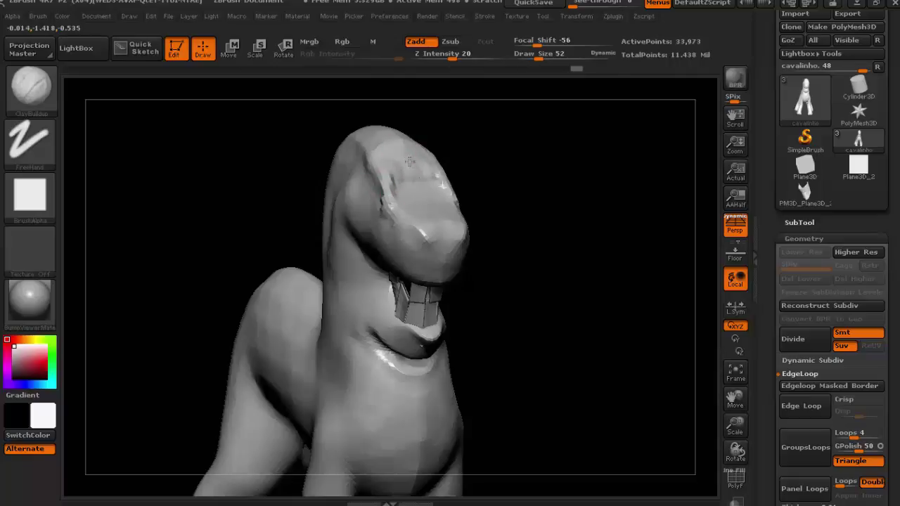
Redo the head-top strokes and build clay along the left side of the nose
key(ctrl+z)
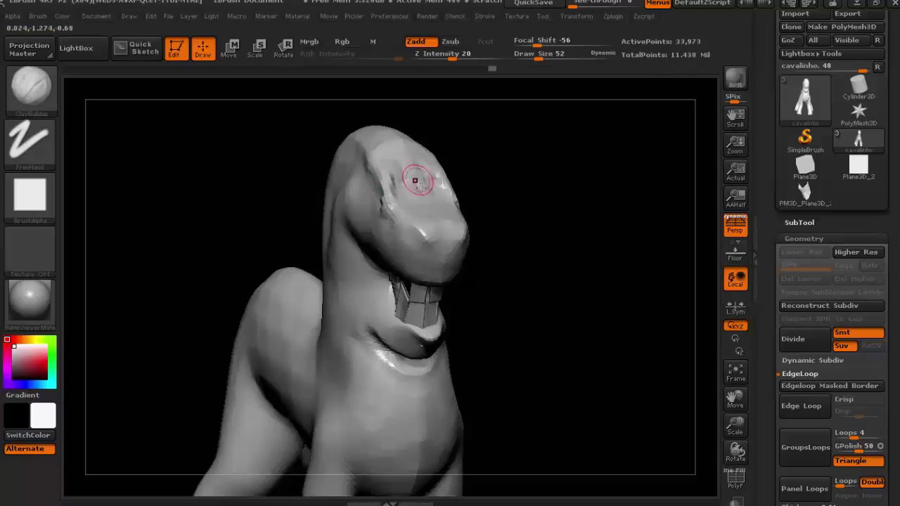
mouse_move(415, 181)
mouse_down()
mouse_move(430, 207)
mouse_move(417, 220)
mouse_move(402, 216)
mouse_up()
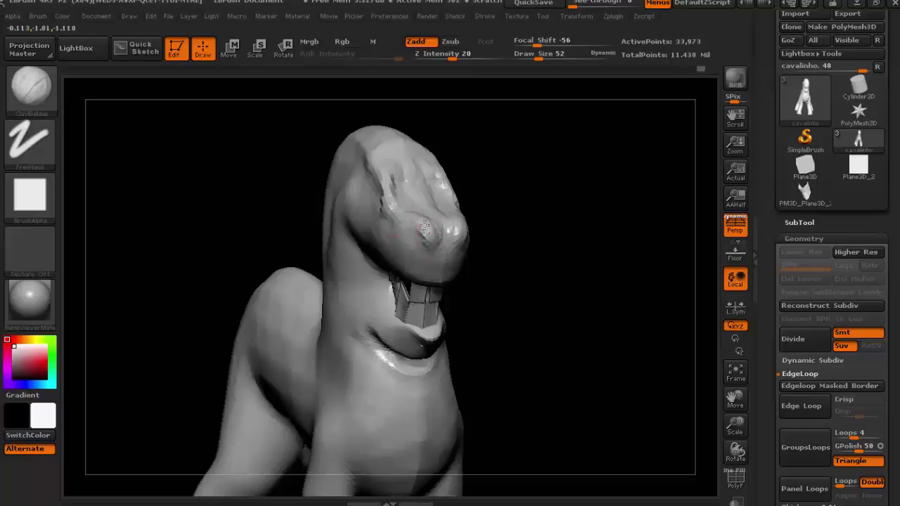
key(ctrl+z)
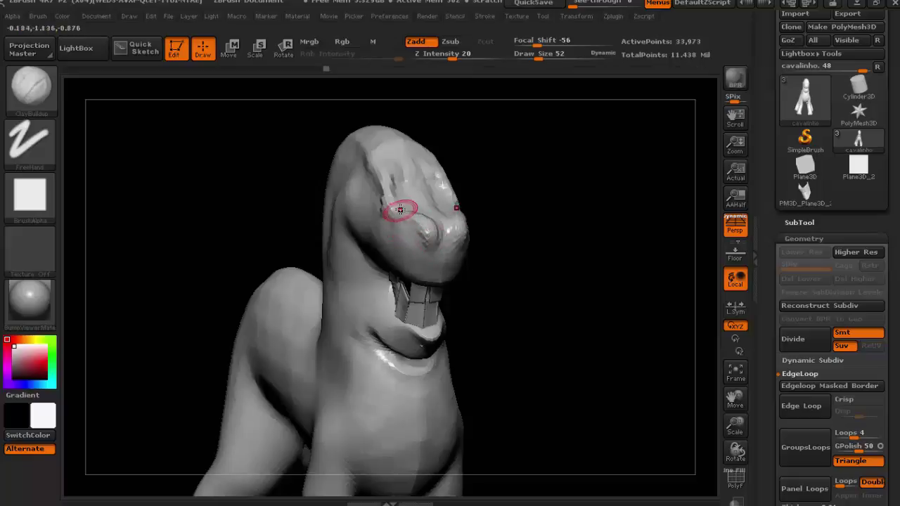
drag(399, 209, 380, 176)
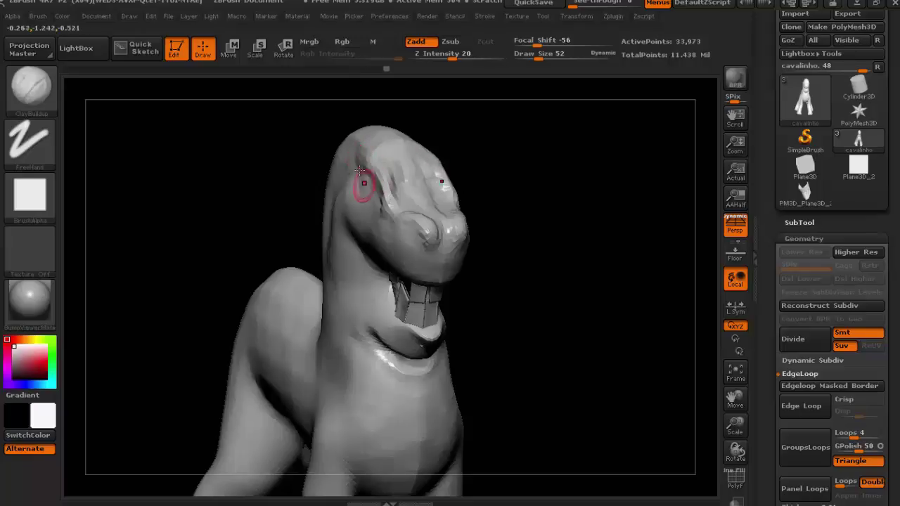
mouse_move(351, 151)
mouse_down()
mouse_move(361, 161)
mouse_move(353, 190)
mouse_move(367, 202)
mouse_move(354, 195)
mouse_up()
drag(528, 291, 506, 284)
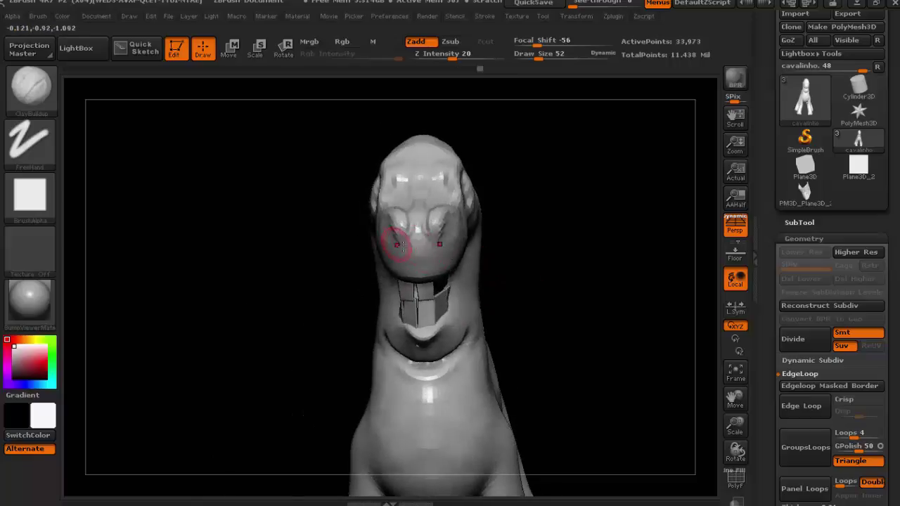
Raise clay around the left eye socket and across the top of the skull
drag(399, 243, 399, 266)
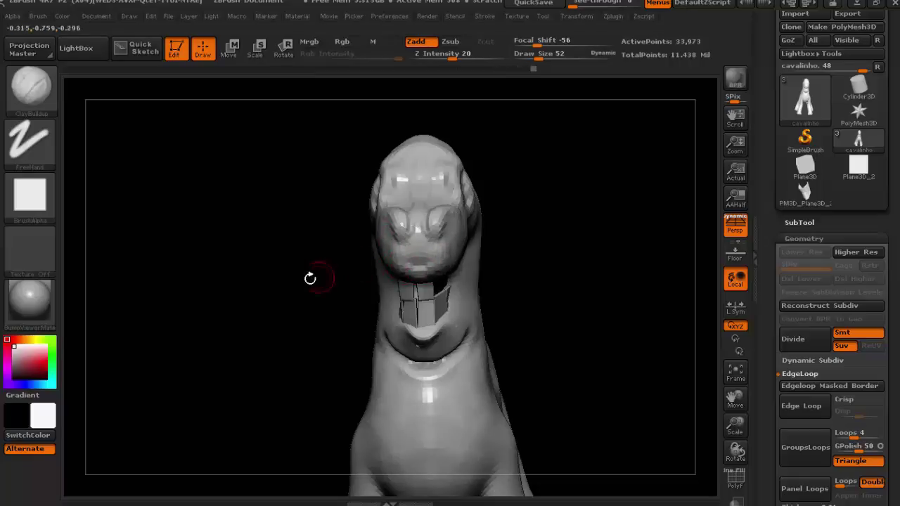
drag(312, 277, 380, 264)
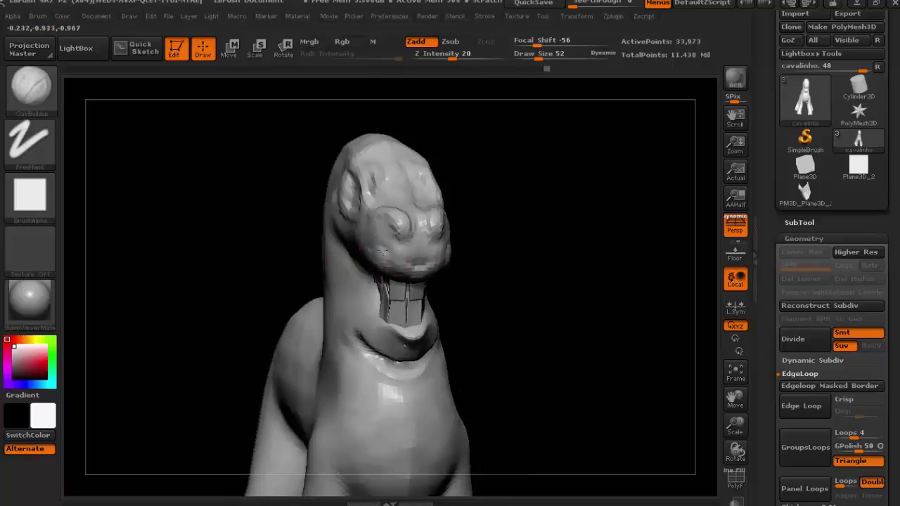
drag(374, 230, 395, 200)
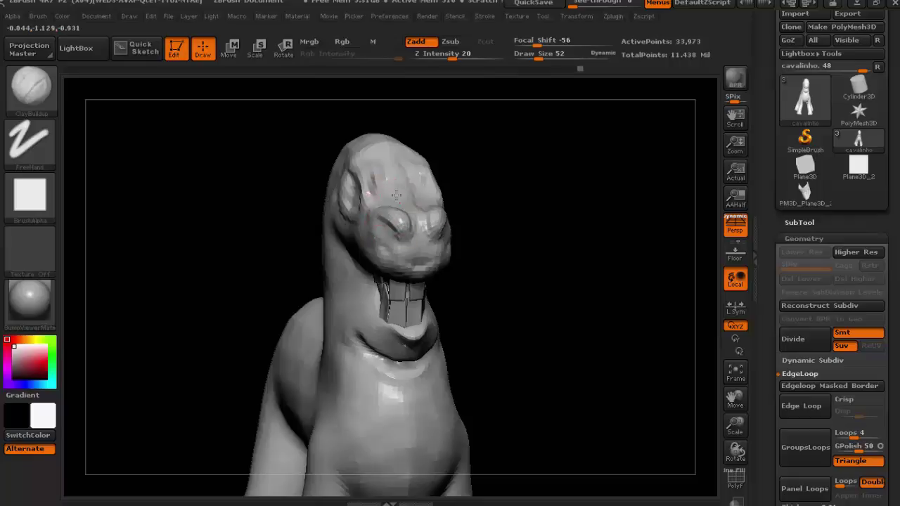
drag(372, 155, 363, 140)
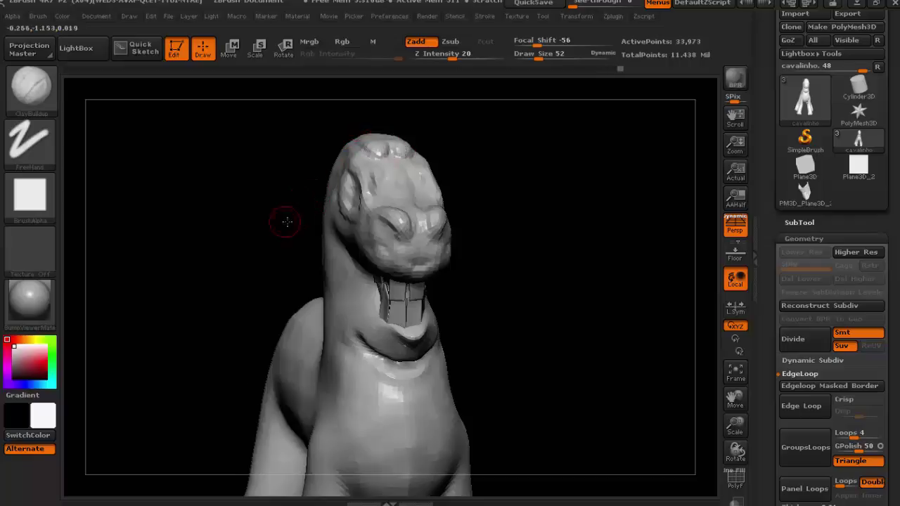
drag(285, 218, 301, 205)
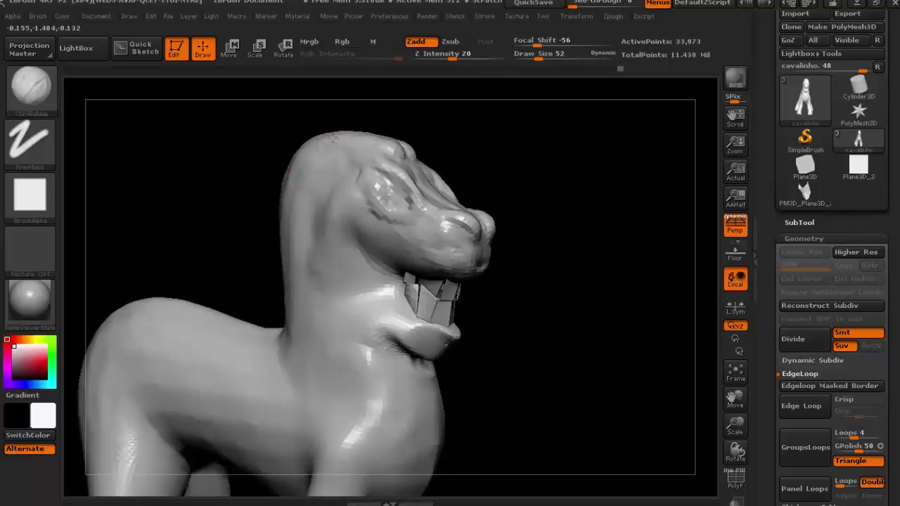
Reshape the upper head surface and the back of the neck
drag(330, 140, 307, 156)
mouse_move(305, 194)
mouse_down()
mouse_move(301, 145)
mouse_move(295, 267)
mouse_up()
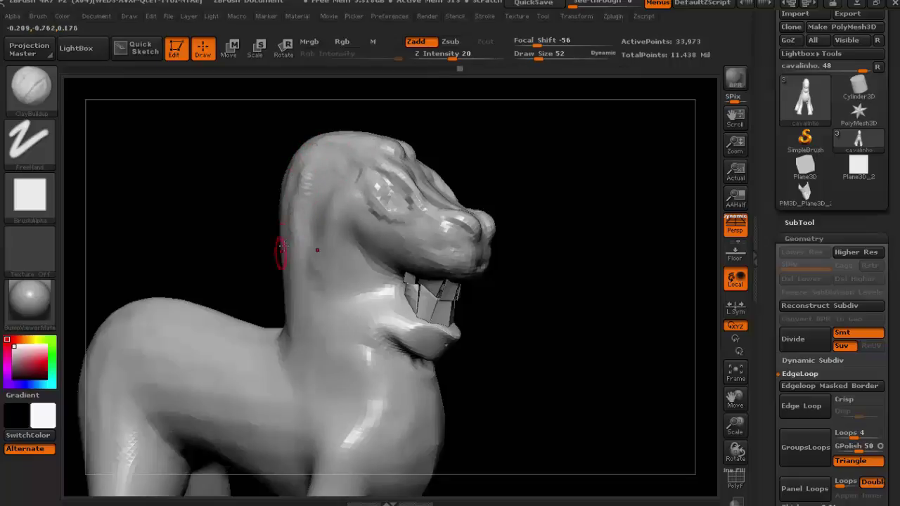
mouse_move(298, 224)
mouse_down()
mouse_move(298, 311)
mouse_move(303, 279)
mouse_move(293, 296)
mouse_up()
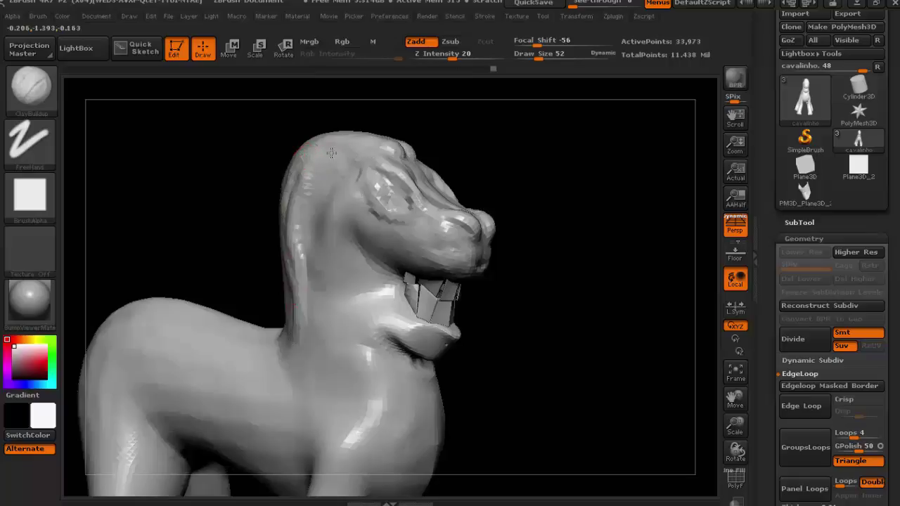
mouse_move(323, 154)
mouse_down()
mouse_move(290, 200)
mouse_move(325, 198)
mouse_move(329, 213)
mouse_move(321, 211)
mouse_up()
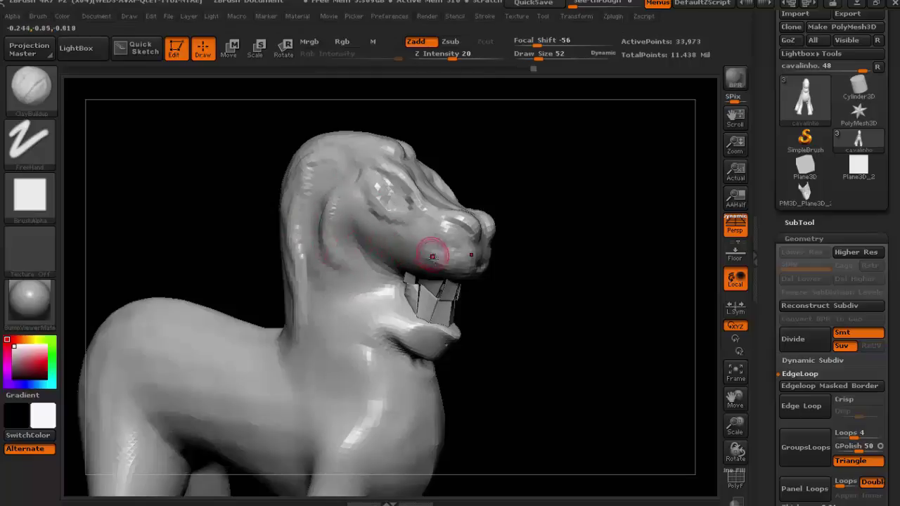
Shape the snout, upper and lower lips, and carve creases at the mouth corners
mouse_move(432, 256)
mouse_down()
mouse_move(463, 269)
mouse_move(419, 265)
mouse_up()
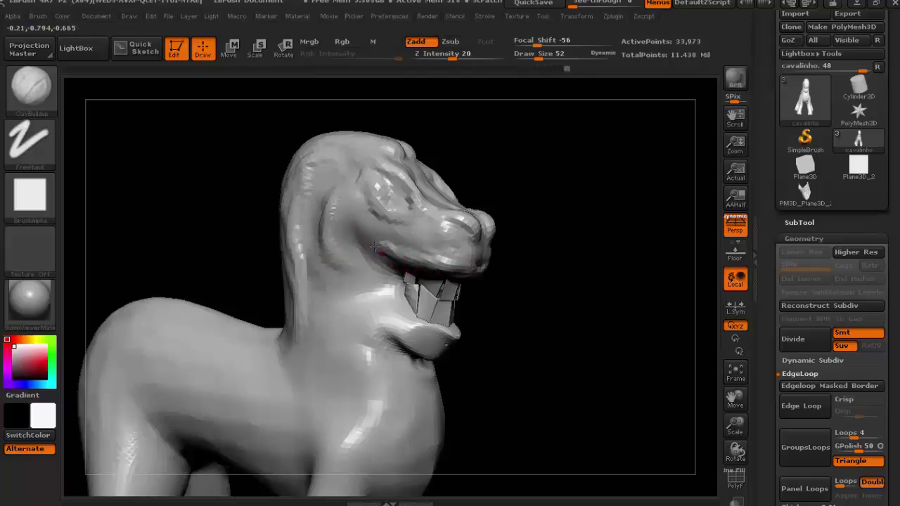
mouse_move(375, 246)
mouse_down()
mouse_move(363, 257)
mouse_move(367, 271)
mouse_move(361, 268)
mouse_move(386, 303)
mouse_move(404, 318)
mouse_move(453, 329)
mouse_move(408, 320)
mouse_move(373, 281)
mouse_up()
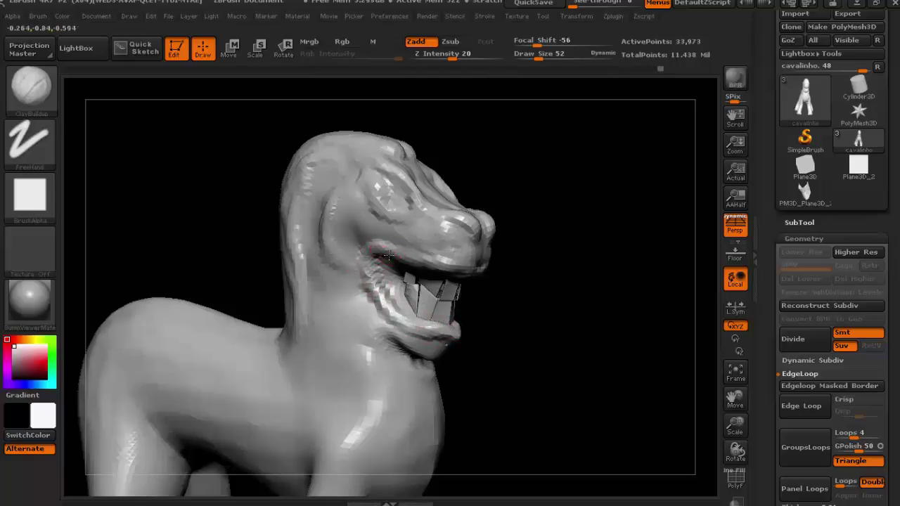
drag(429, 259, 377, 252)
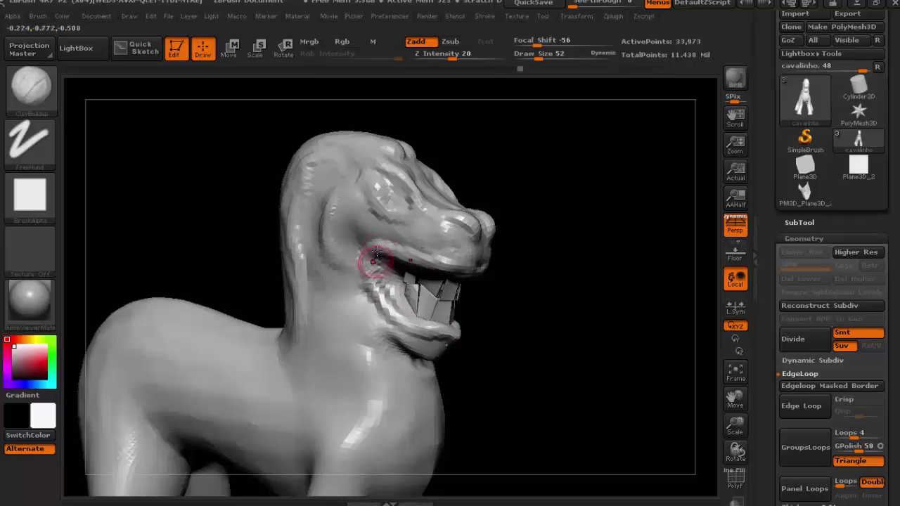
drag(379, 296, 367, 246)
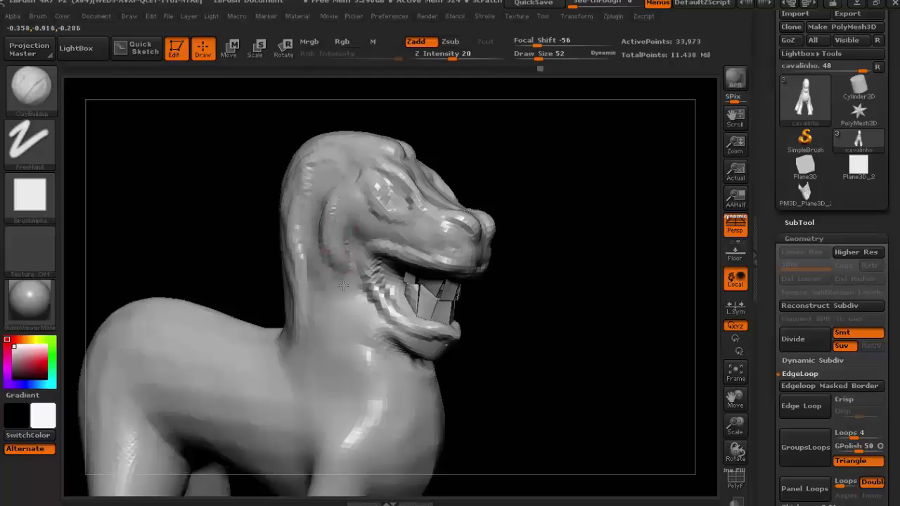
Add a cheek-to-jaw crease and build clay contours on the neck below the jaw
drag(351, 298, 325, 258)
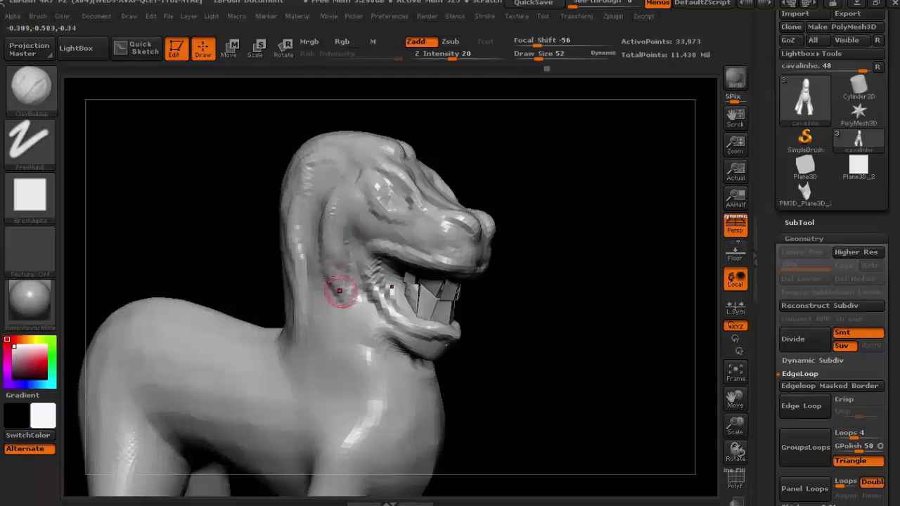
mouse_move(335, 294)
mouse_down()
mouse_move(341, 321)
mouse_move(330, 366)
mouse_up()
drag(317, 328, 308, 333)
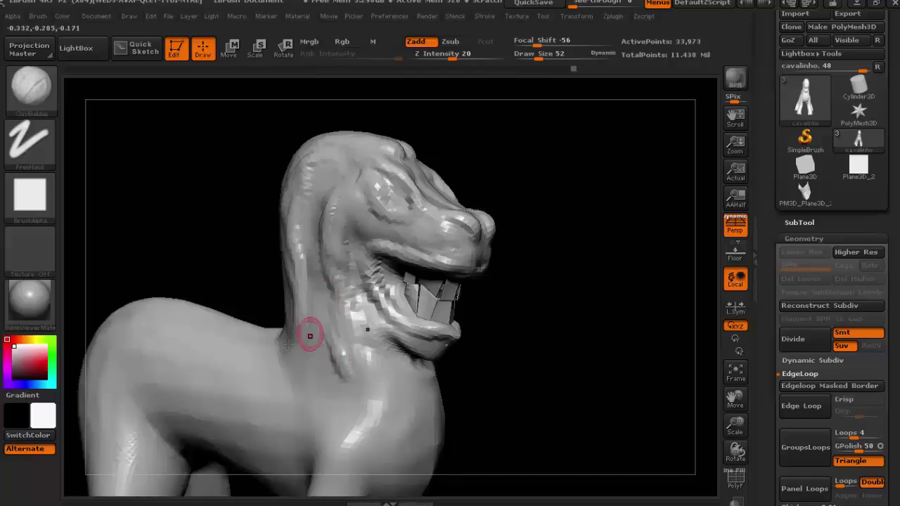
mouse_move(281, 296)
mouse_down()
mouse_move(290, 352)
mouse_move(323, 389)
mouse_move(340, 377)
mouse_move(347, 388)
mouse_up()
Build up a clay ridge on the neck just below the jaw
drag(499, 373, 438, 365)
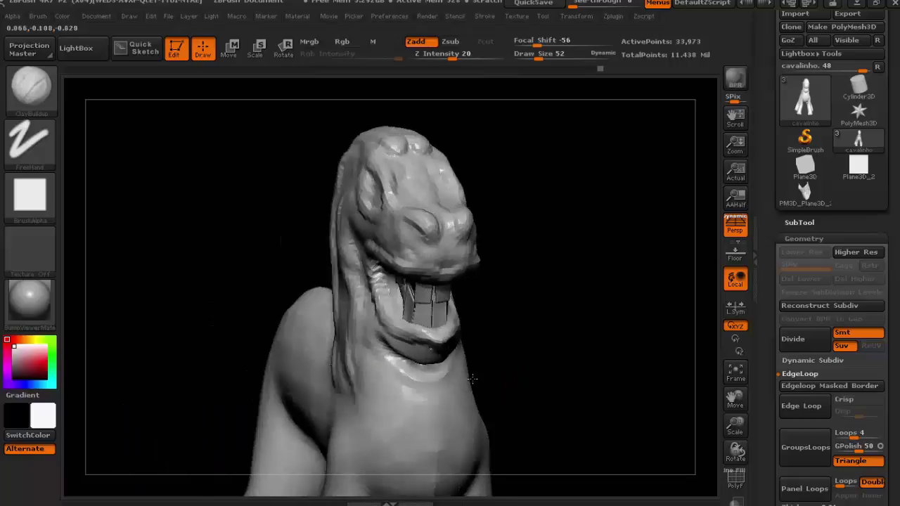
mouse_move(284, 343)
mouse_down()
mouse_move(251, 339)
mouse_move(281, 338)
mouse_up()
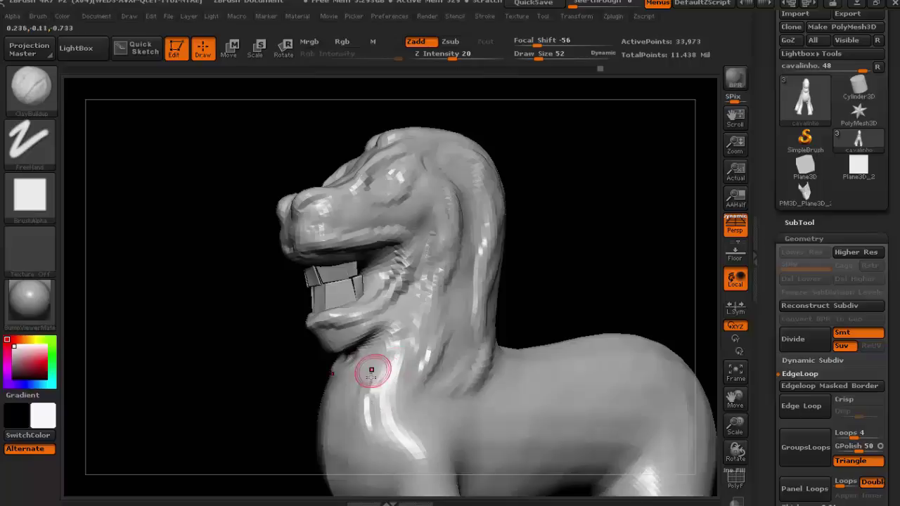
mouse_move(371, 367)
mouse_down()
mouse_move(378, 398)
mouse_move(355, 450)
mouse_up()
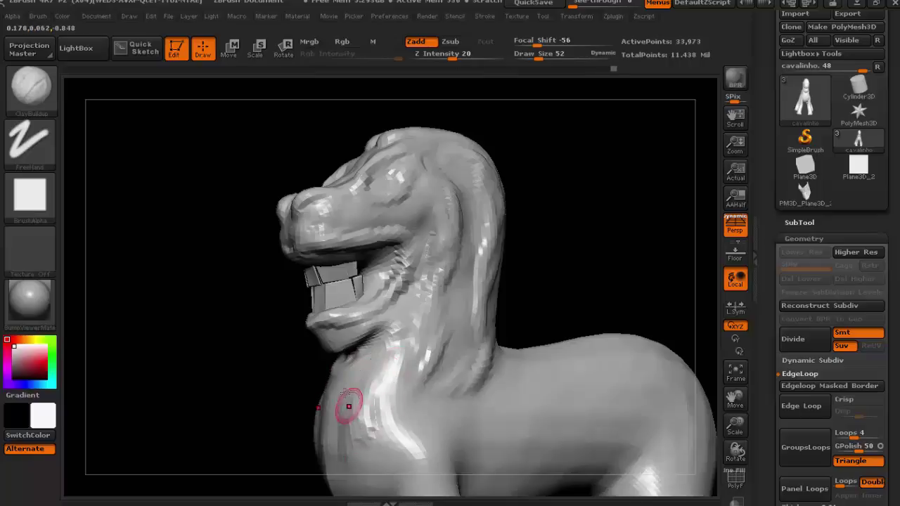
mouse_move(345, 408)
mouse_down()
mouse_move(350, 435)
mouse_move(338, 437)
mouse_move(357, 456)
mouse_move(344, 428)
mouse_up()
Extend the under-jaw clay, then zoom in and sculpt creases down the chest
mouse_move(354, 391)
mouse_down()
mouse_move(350, 455)
mouse_move(391, 412)
mouse_up()
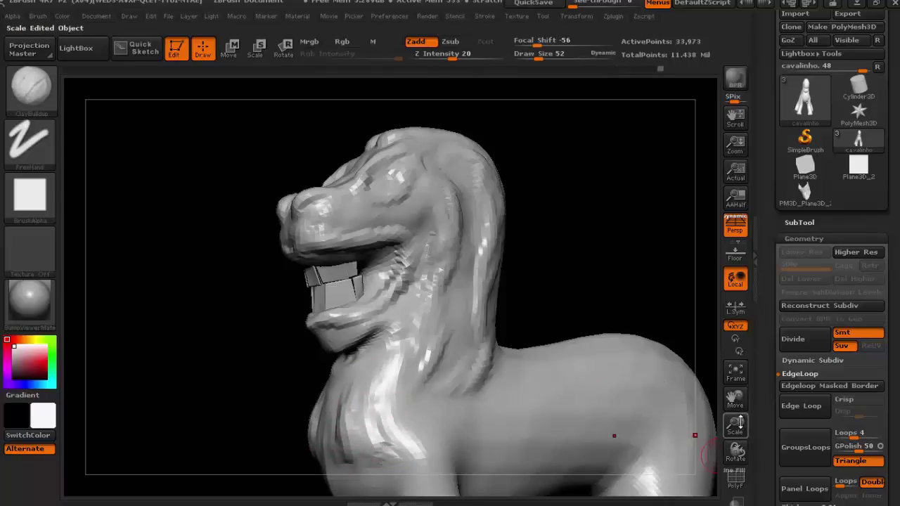
drag(738, 421, 699, 334)
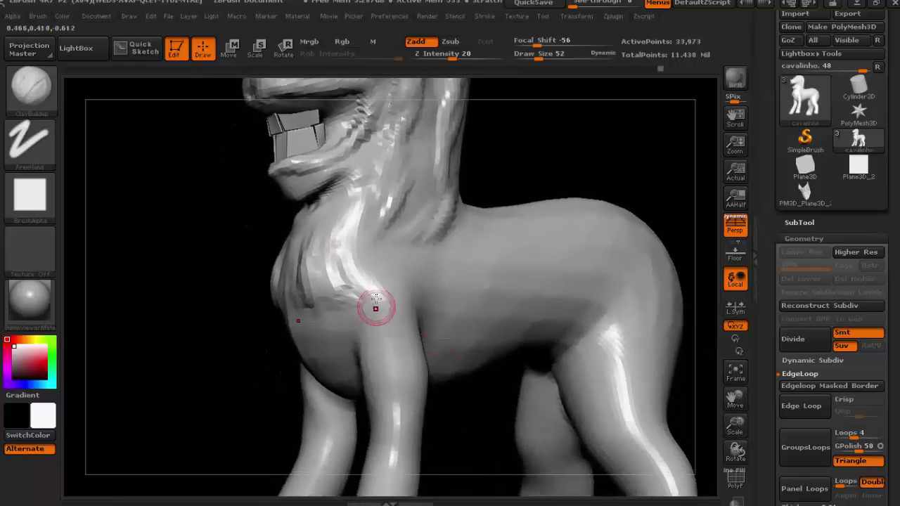
mouse_move(375, 308)
mouse_down()
mouse_move(355, 320)
mouse_move(359, 349)
mouse_up()
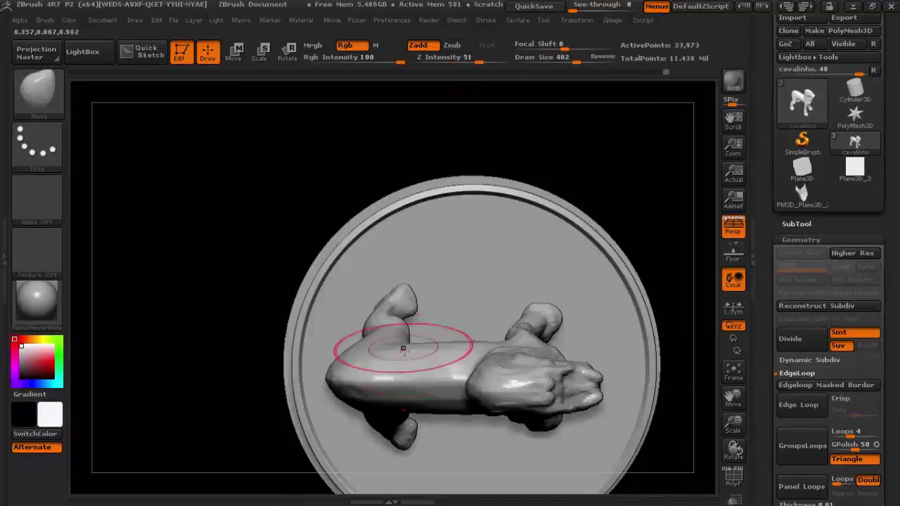
Turn the horse to a front view and DynaMesh it at resolution 128
click(796, 224)
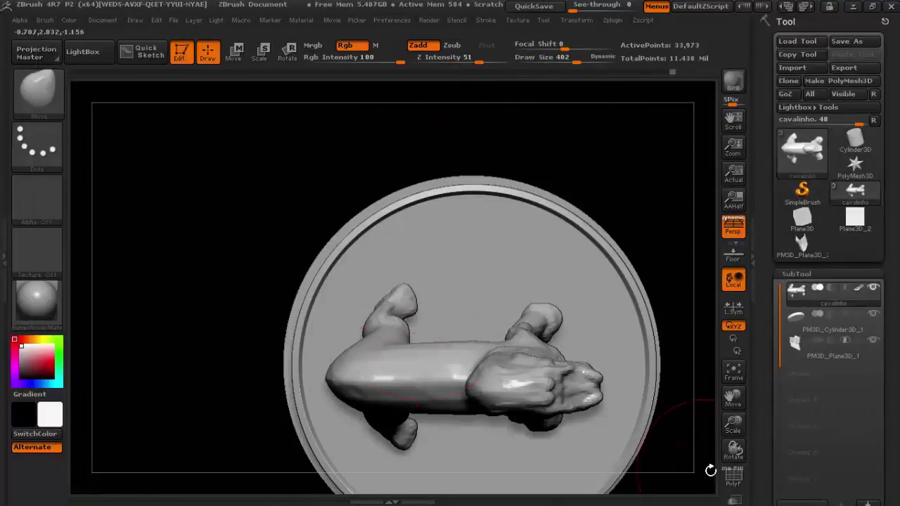
click(733, 474)
drag(733, 450, 307, 367)
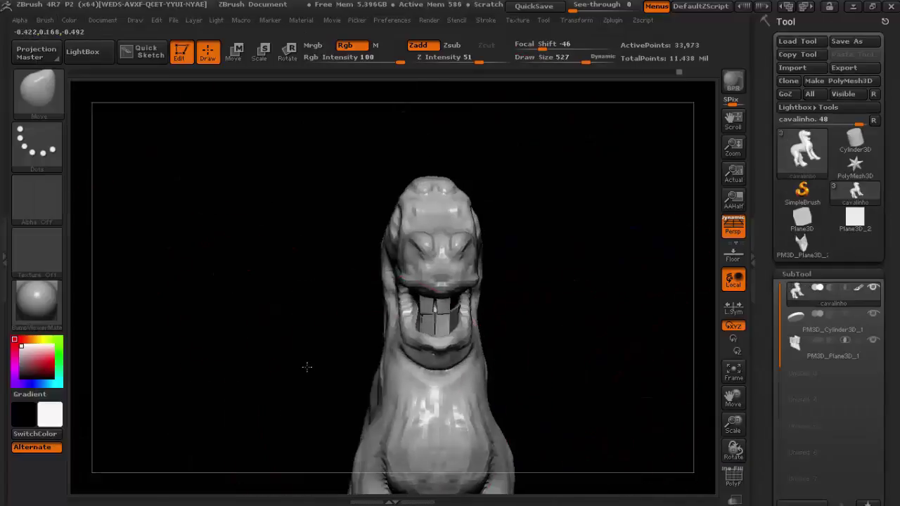
click(45, 20)
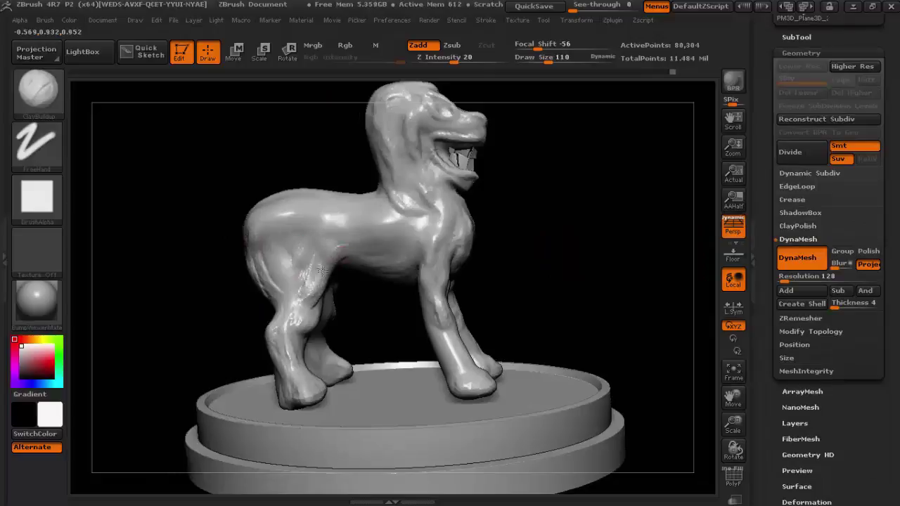
Switch to an enlarged Move brush and frame the horse from the side
key(b)
key(m)
key(v)
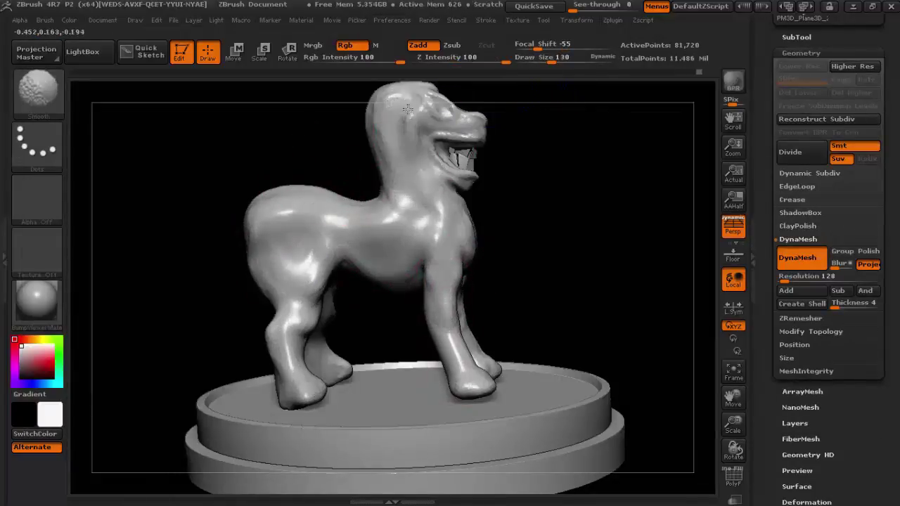
mouse_move(408, 109)
mouse_down()
mouse_move(408, 384)
mouse_move(512, 412)
mouse_up()
drag(554, 59, 561, 59)
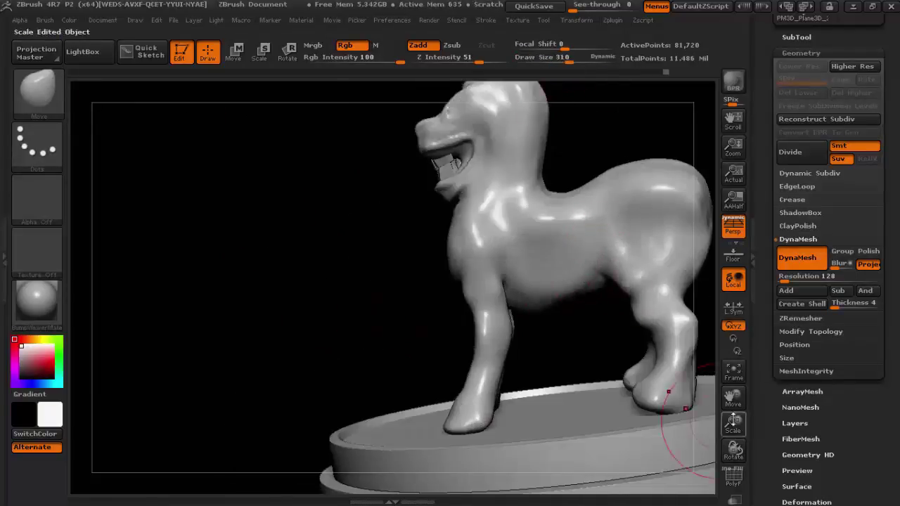
alt+drag(685, 407, 467, 366)
Smooth the streaky body, touch up the hip, and reduce brush size and strength for head detail
mouse_move(397, 267)
mouse_down()
mouse_move(382, 402)
mouse_move(352, 412)
mouse_move(418, 288)
mouse_up()
drag(391, 231, 396, 262)
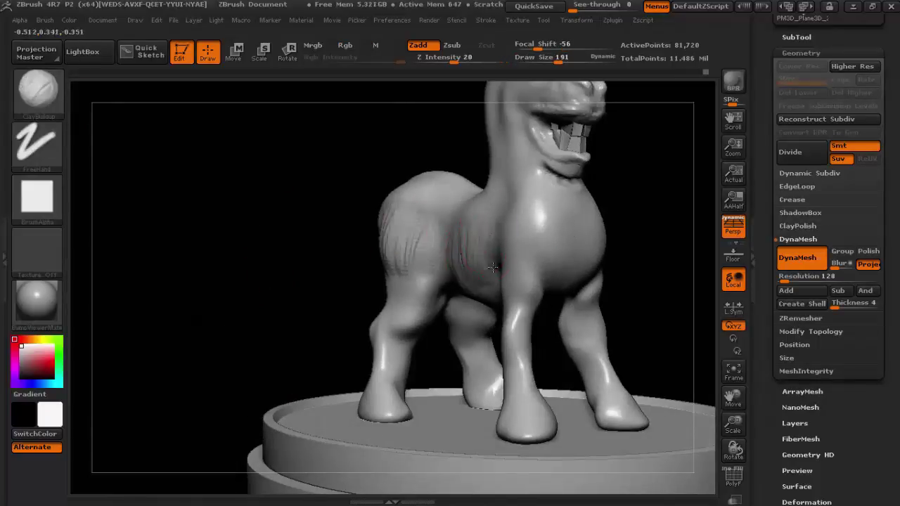
mouse_move(388, 223)
mouse_down()
mouse_move(699, 392)
mouse_move(602, 82)
mouse_up()
drag(504, 63, 472, 63)
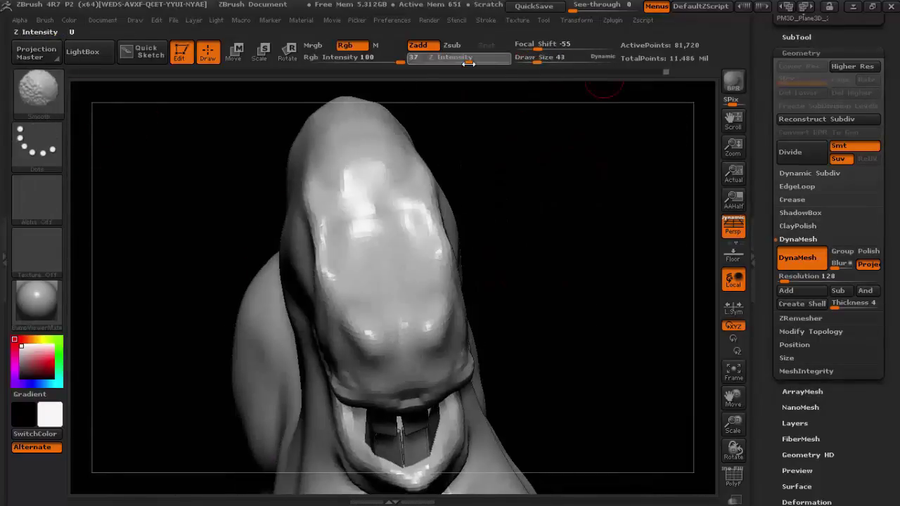
drag(559, 62, 538, 63)
mouse_move(603, 211)
mouse_down()
mouse_move(565, 380)
mouse_move(526, 331)
mouse_up()
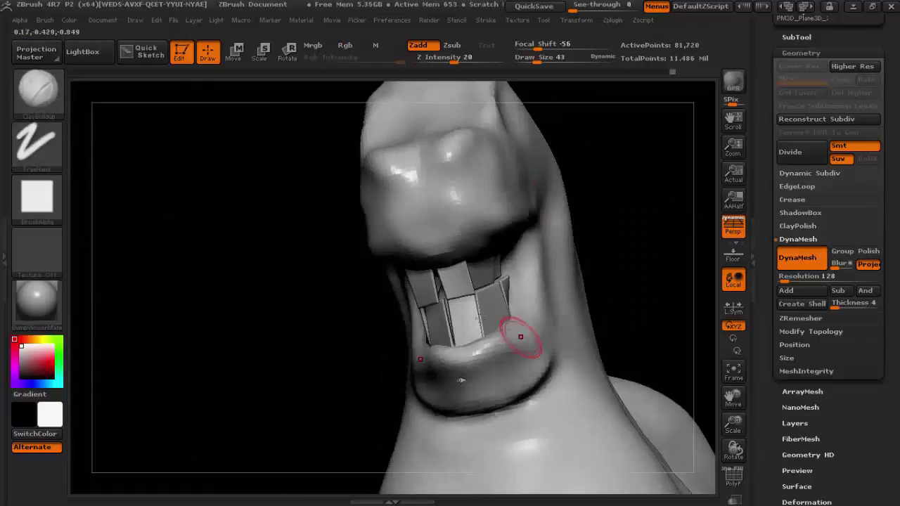
Reselect the horse body subtool and carve the open mouth deeper
alt+click(460, 380)
key(b)
alt+click(422, 281)
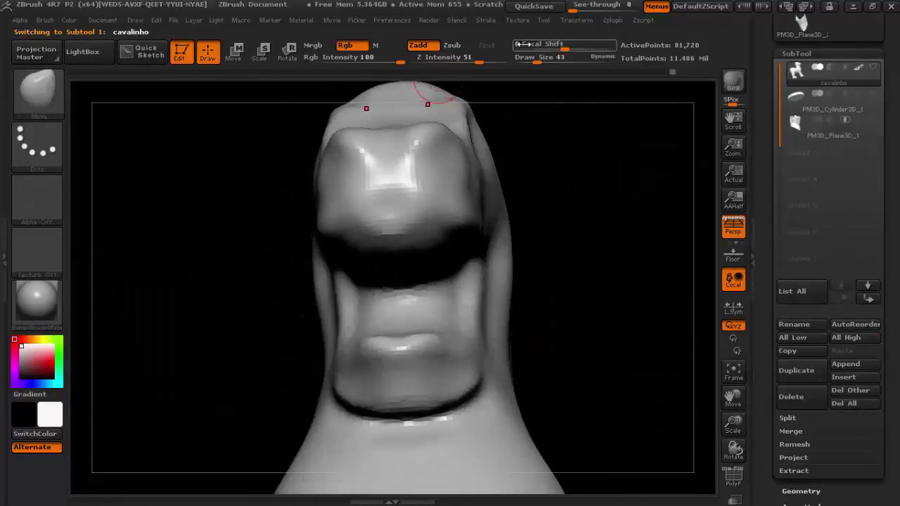
drag(633, 211, 399, 230)
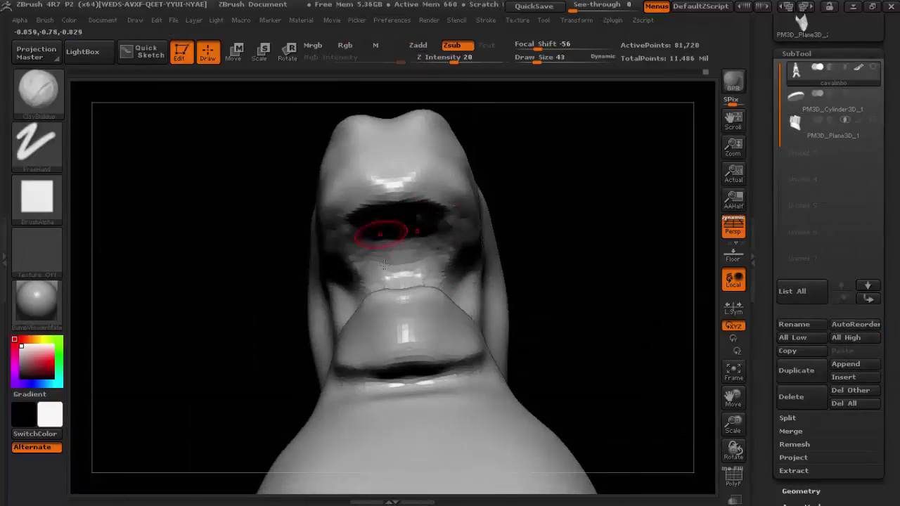
mouse_move(303, 253)
mouse_down()
mouse_move(207, 245)
mouse_move(406, 288)
mouse_move(245, 300)
mouse_move(426, 333)
mouse_up()
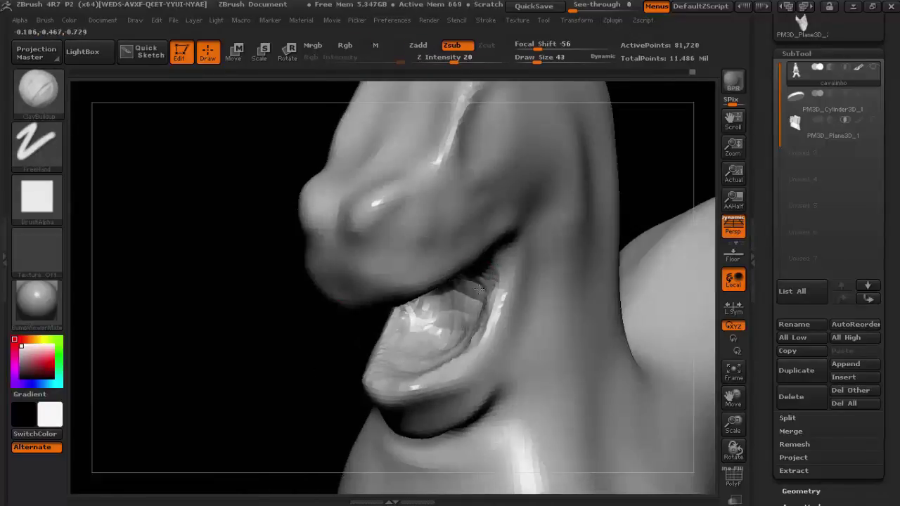
Re-DynaMesh the horse to even out the carved mouth area
mouse_move(478, 289)
mouse_down()
mouse_move(479, 255)
mouse_move(161, 333)
mouse_move(533, 236)
mouse_up()
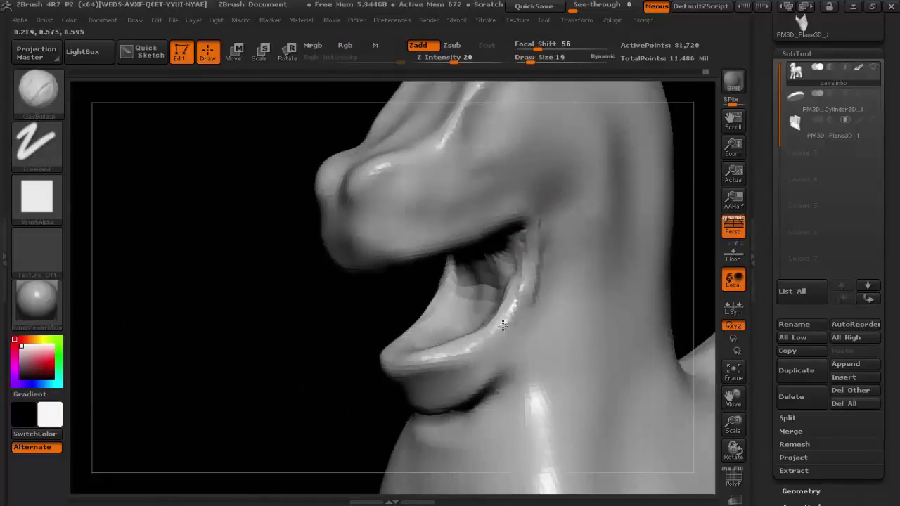
mouse_move(369, 267)
mouse_down()
mouse_move(373, 255)
mouse_move(311, 346)
mouse_up()
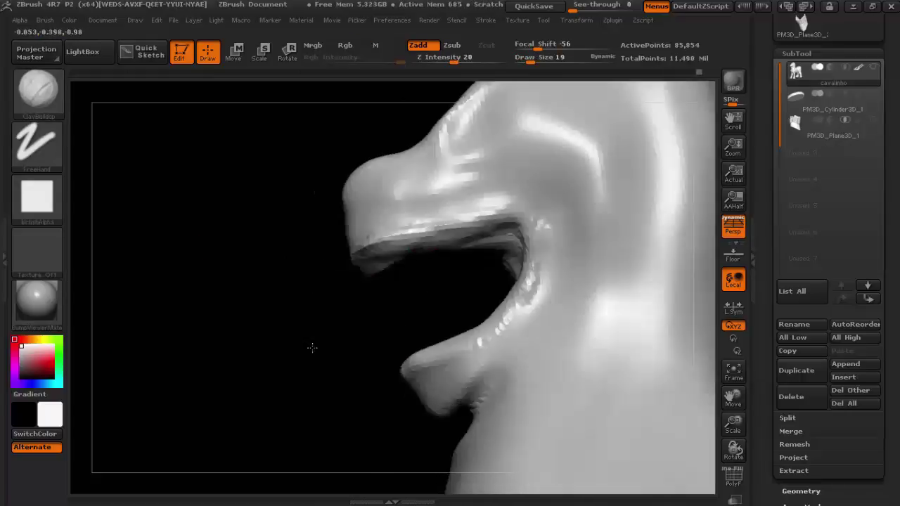
scroll(764, 262, down, 5)
click(801, 279)
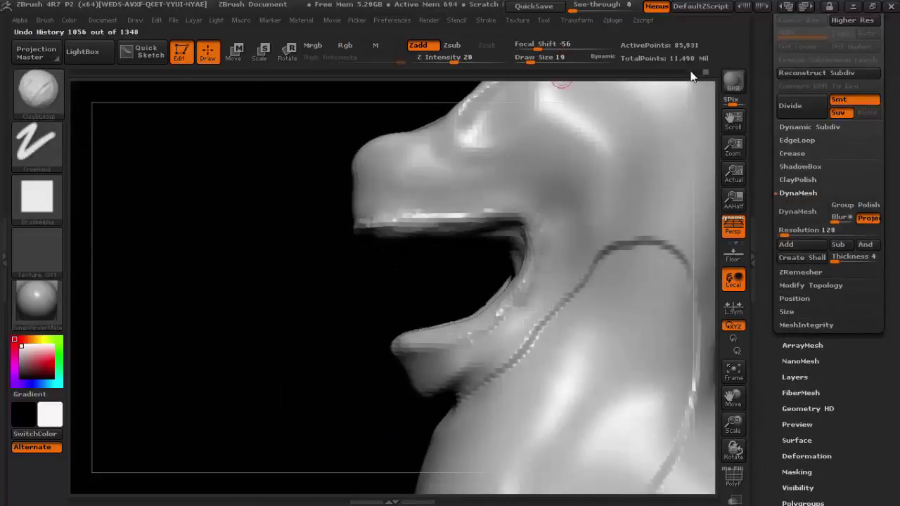
click(797, 212)
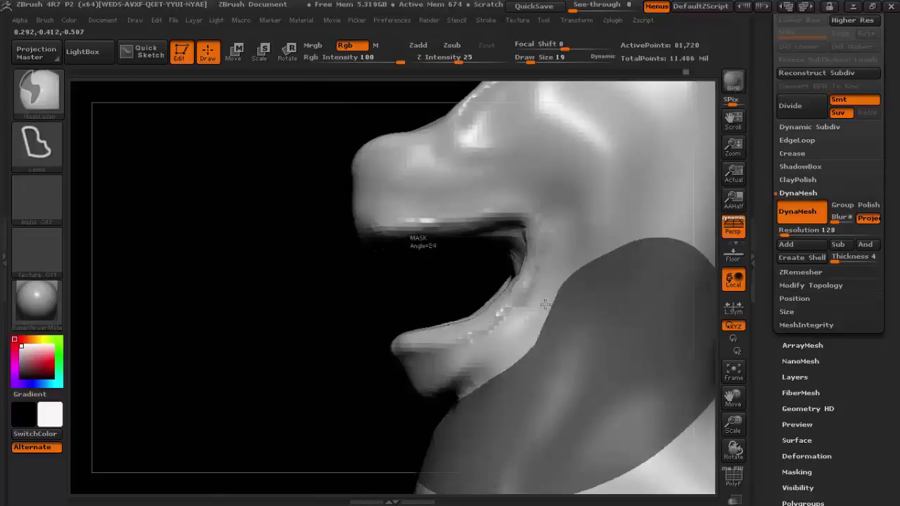
Mask the neck, pull the lower jaw outward with Move, then clear the mask
key(b)
key(m)
key(v)
key(b)
key(c)
key(b)
drag(386, 374, 167, 121)
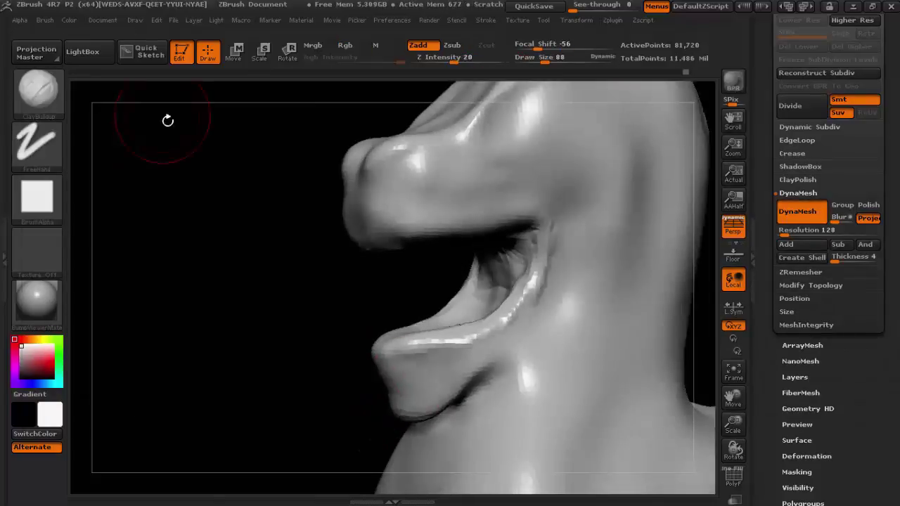
drag(586, 282, 514, 180)
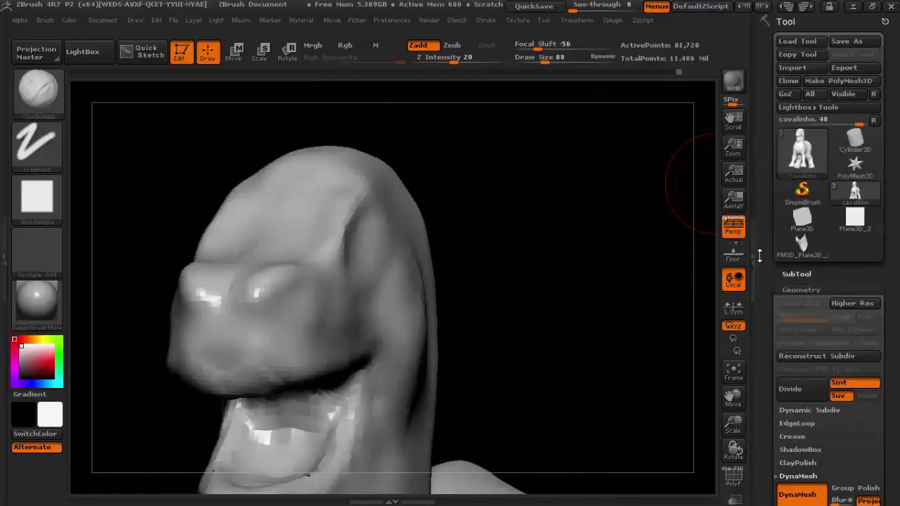
Load olho.ztl and append the eye as a new subtool
click(797, 41)
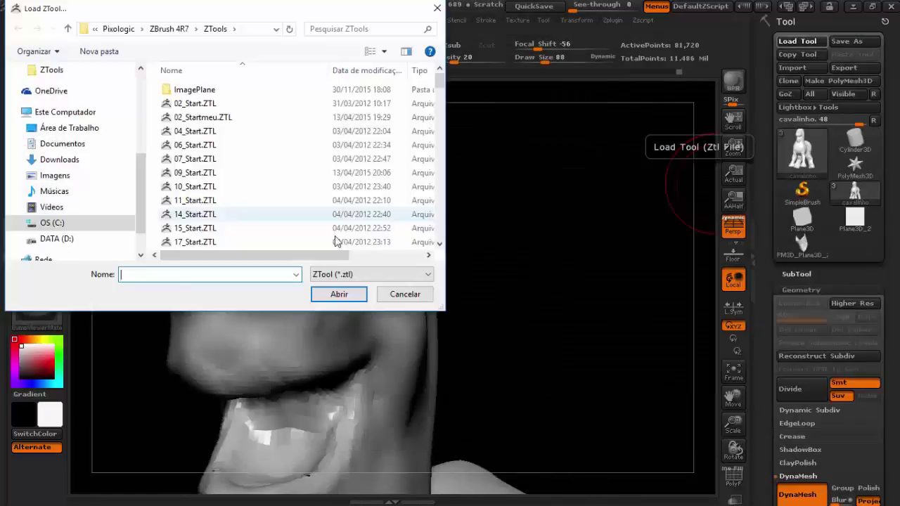
text(OLH)
click(194, 338)
key(Return)
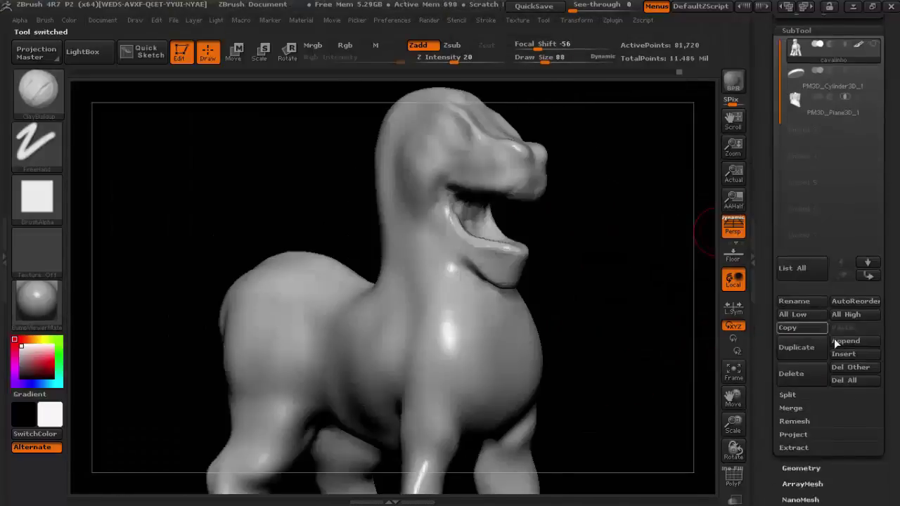
click(836, 340)
click(478, 237)
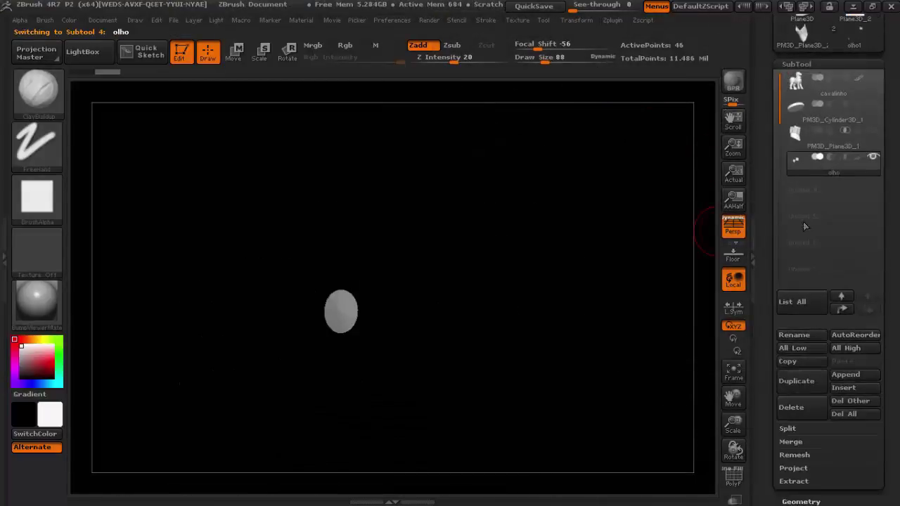
Select the eye tool and fill it with the current colour via Color > FillObject
click(801, 169)
click(715, 215)
click(851, 221)
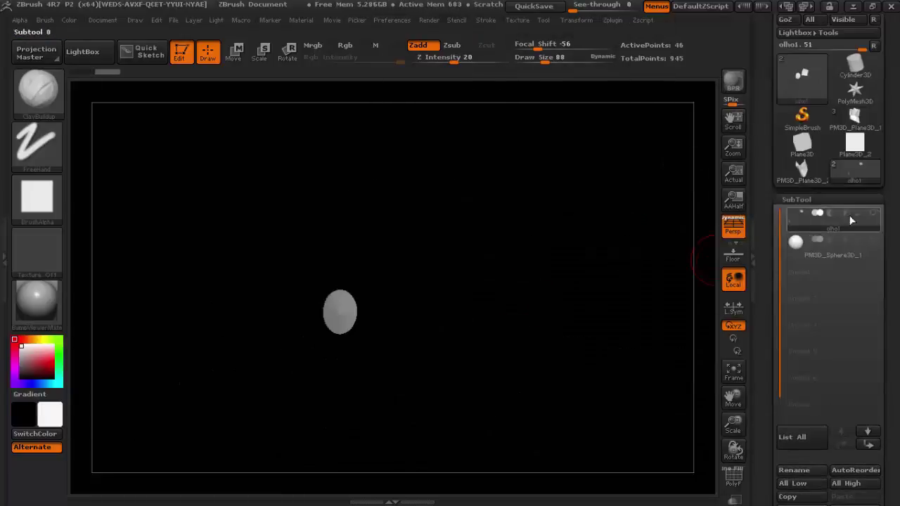
click(68, 20)
click(99, 263)
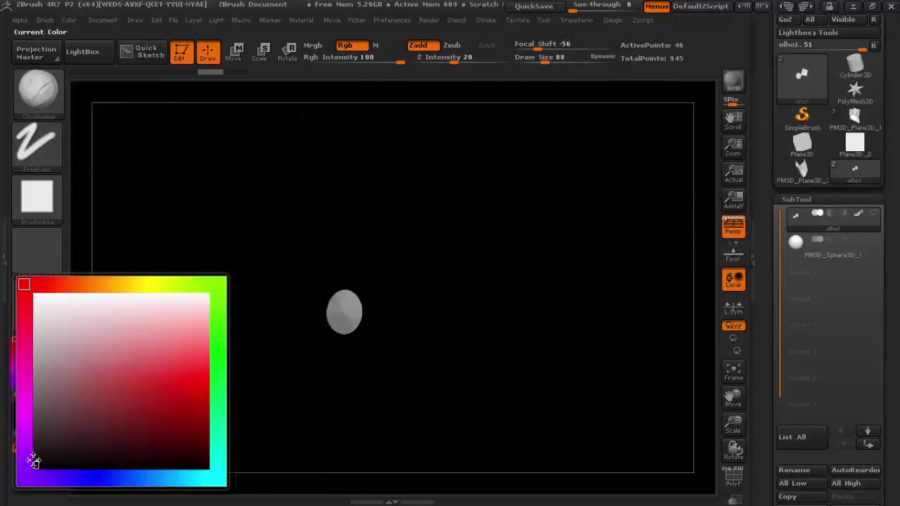
Switch to the Standard brush and give the eyeball sphere a white material
key(b)
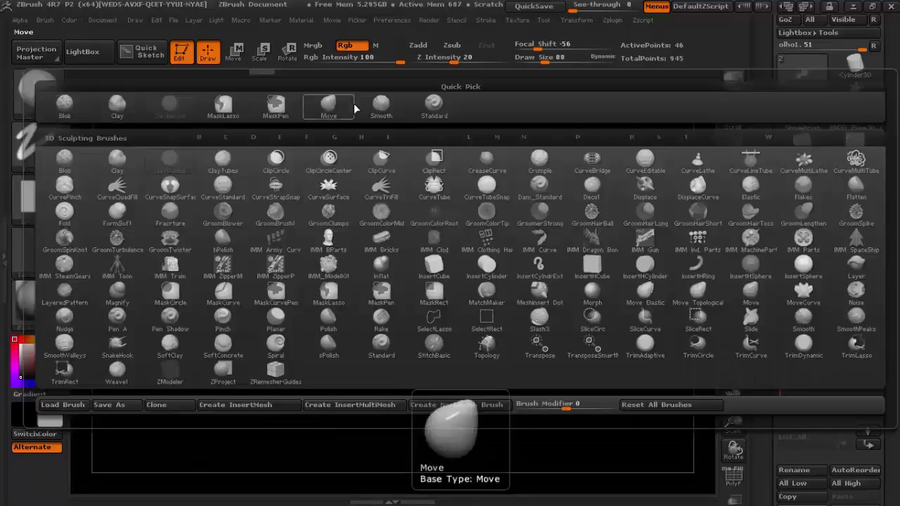
key(s)
key(t)
click(836, 243)
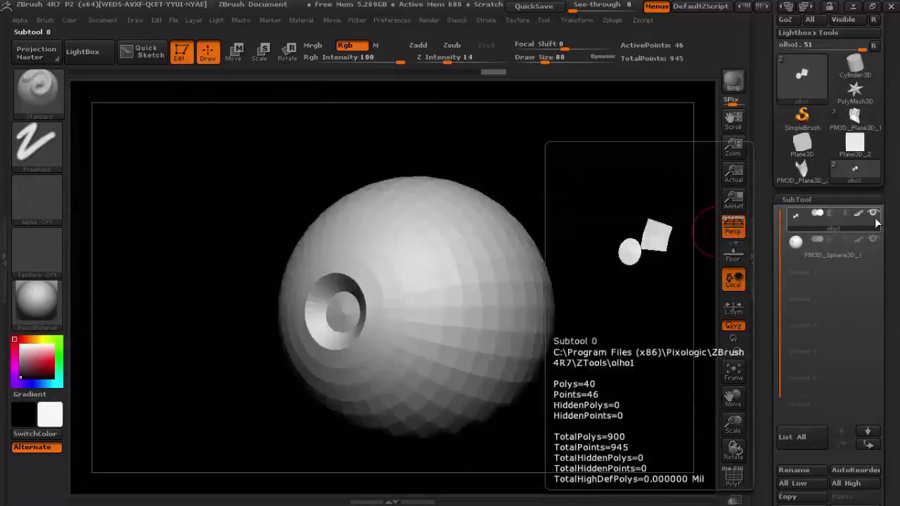
key(m)
click(91, 185)
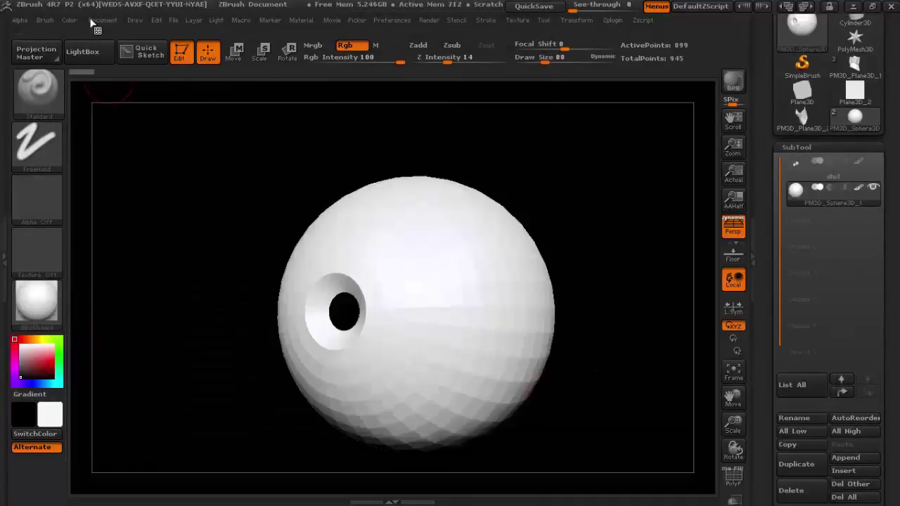
Give the pupil MatCap Gorilla and merge the eye parts into one olho1 subtool
click(832, 165)
key(m)
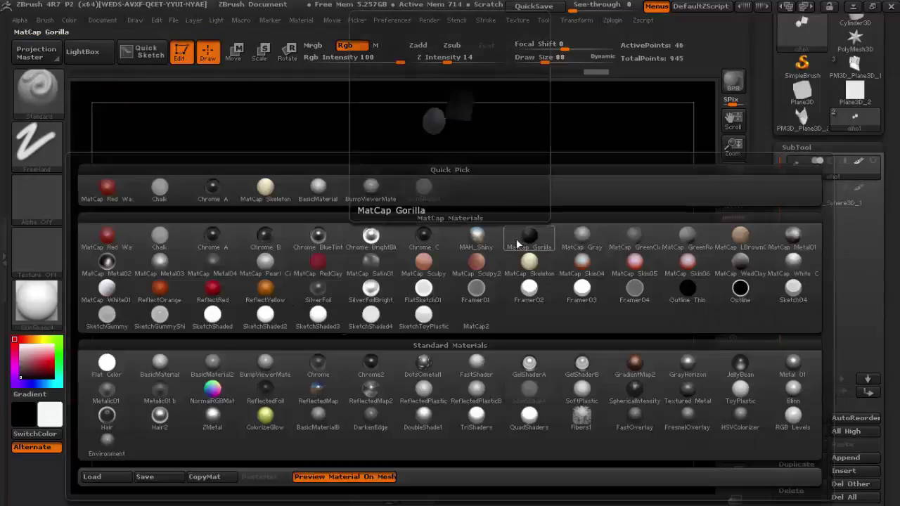
click(518, 237)
scroll(792, 394, down, 3)
click(792, 394)
click(69, 20)
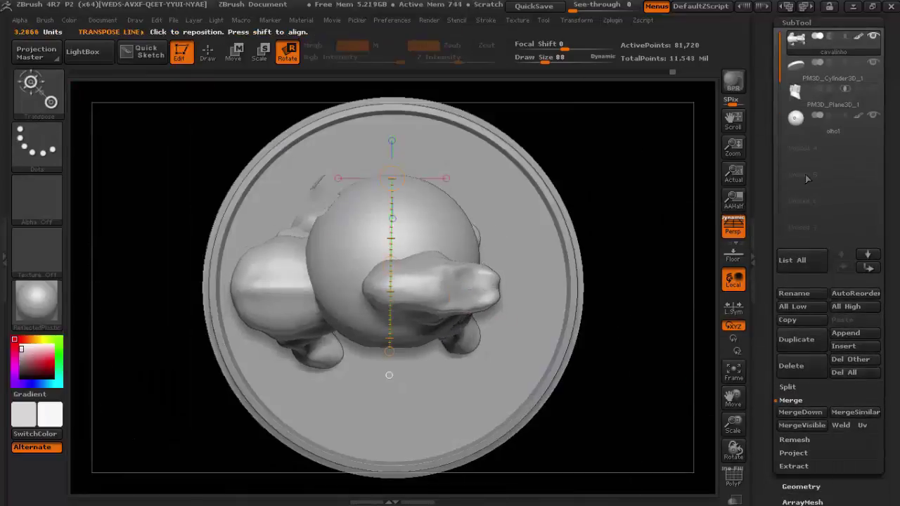
Scale the eyeball down to a small ball and position it on the head
key(e)
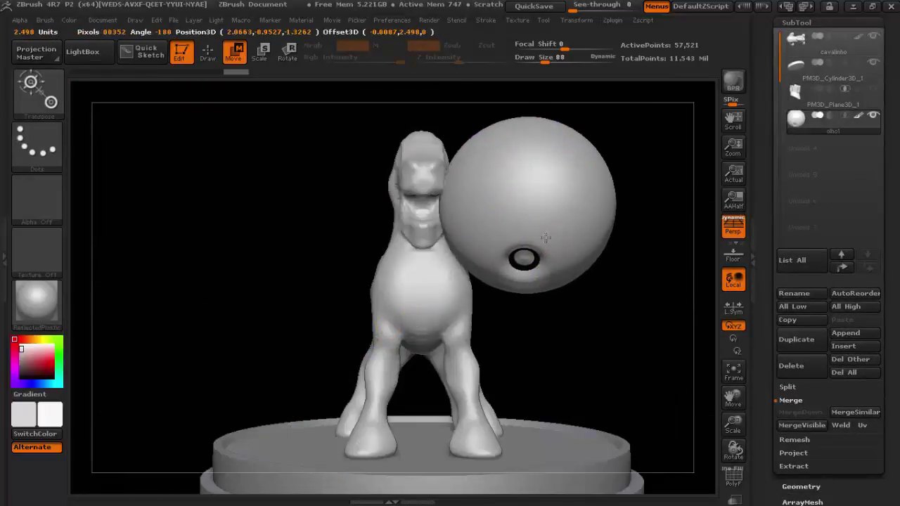
drag(560, 185, 629, 156)
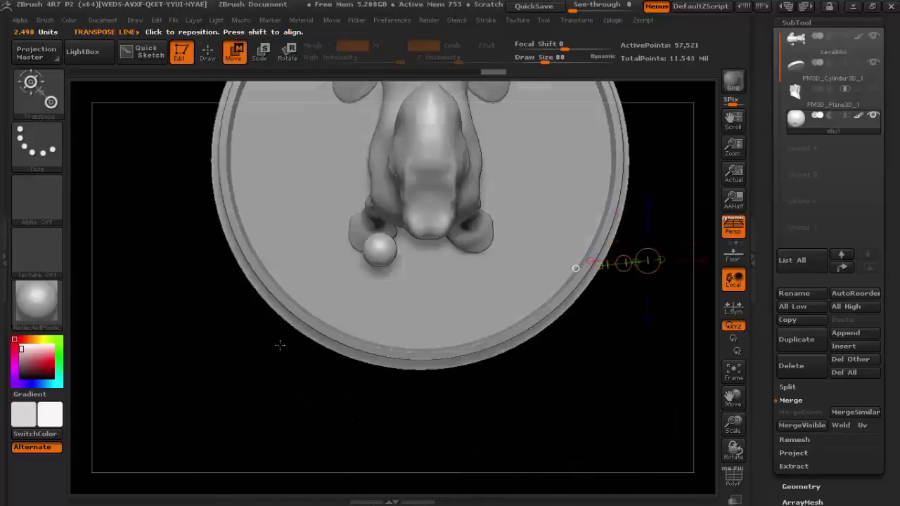
key(r)
key(w)
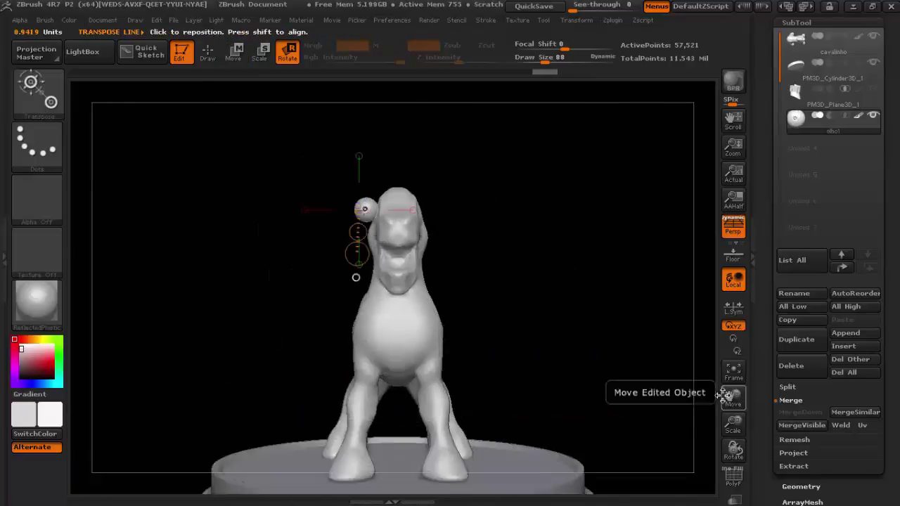
Mirror the eye across X with SubTool Master into a new olho1_1 subtool
click(613, 19)
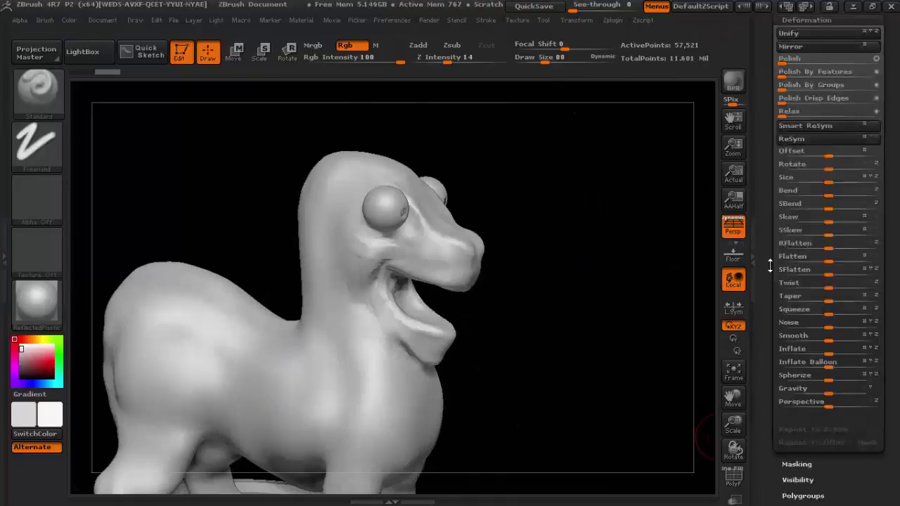
scroll(818, 274, up, 3)
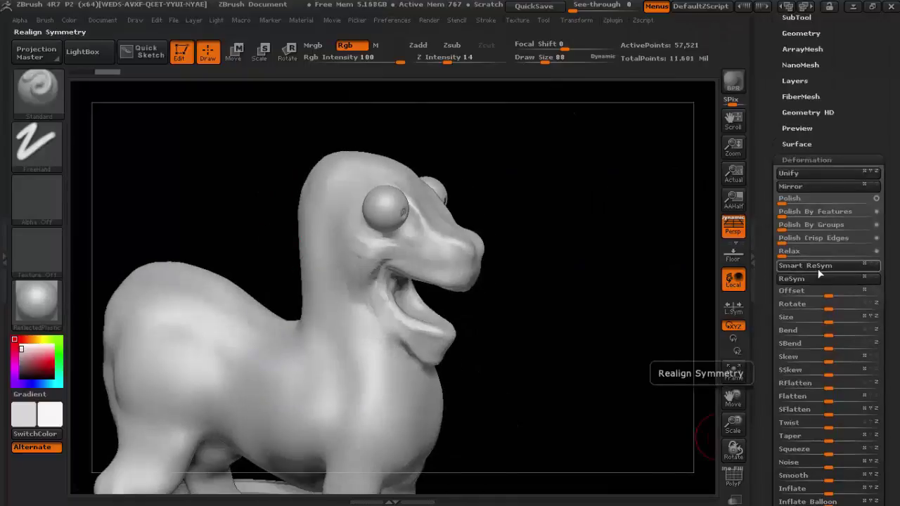
mouse_move(636, 300)
shift+mouse_down()
mouse_move(571, 298)
mouse_move(457, 191)
shift+mouse_up()
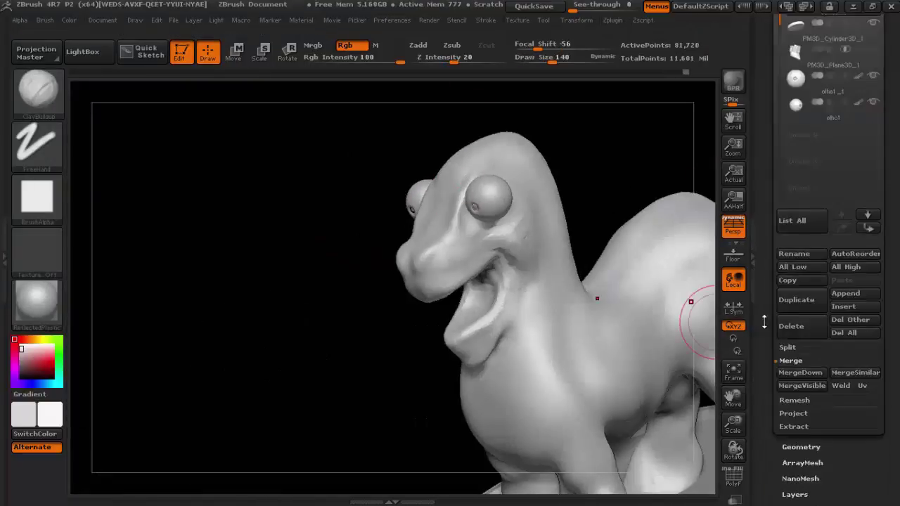
scroll(799, 234, down, 5)
Inspect the head's topology with the PolyF wireframe, zoomed in on the side of the head
key(shift+f)
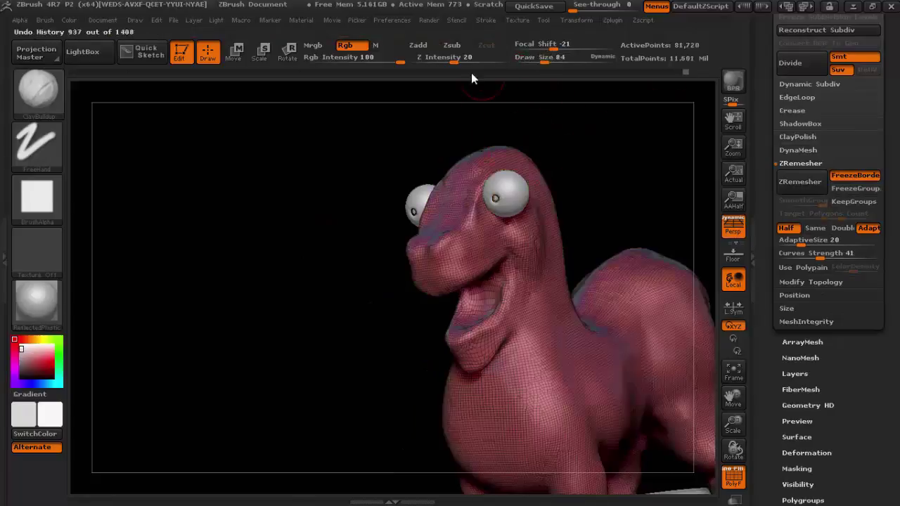
drag(494, 164, 396, 282)
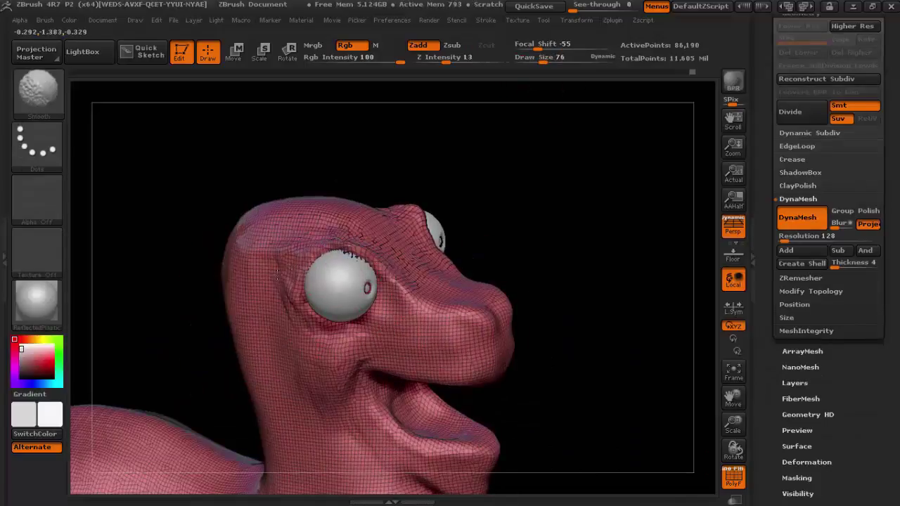
key(shift+f)
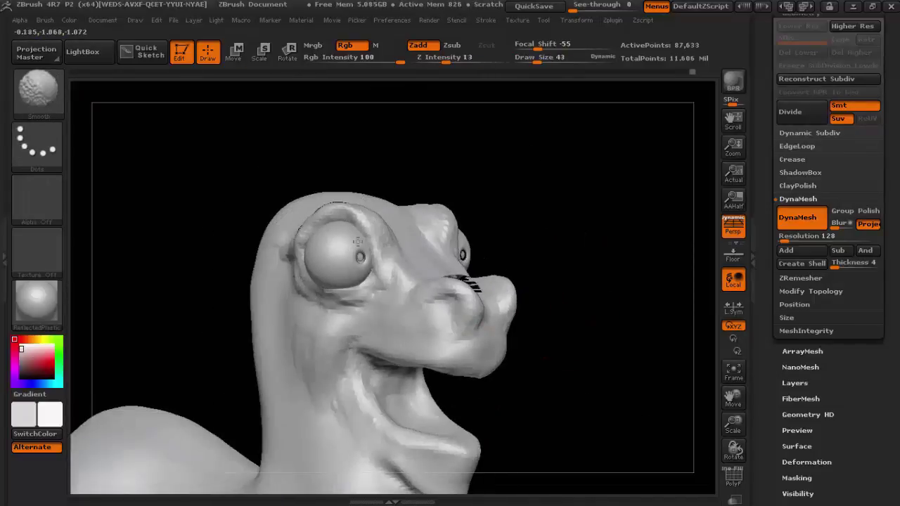
text(u20)
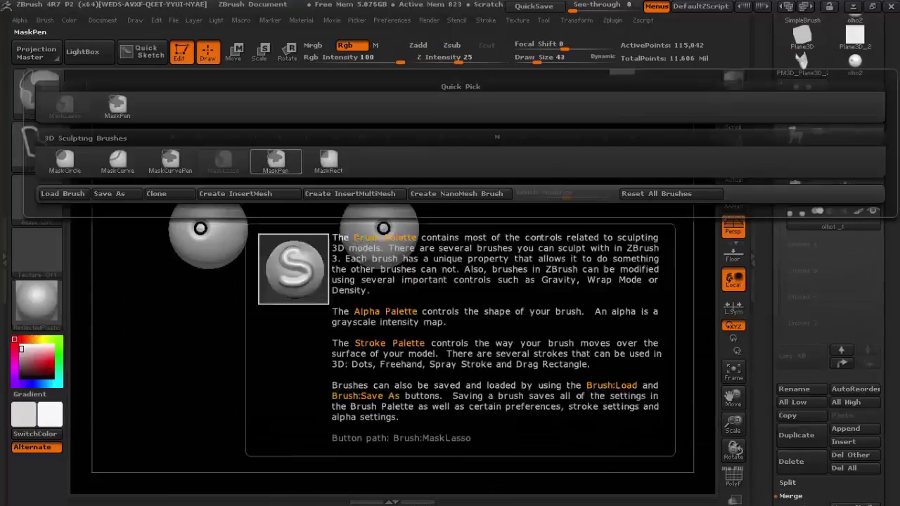
Extract the masked upper eyeballs as an eyelid shell of thickness 0.001 and accept it
key(ctrl)
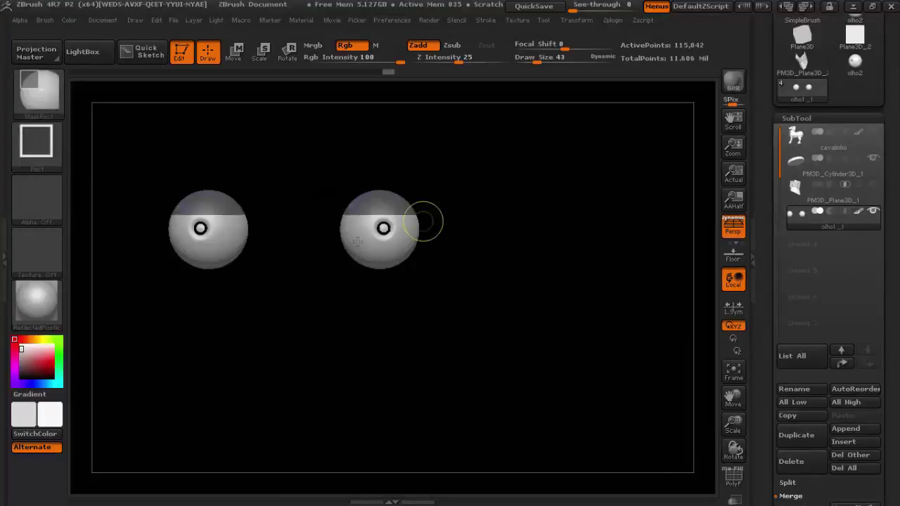
scroll(830, 316, down, 5)
click(794, 233)
click(792, 252)
text(0.0)
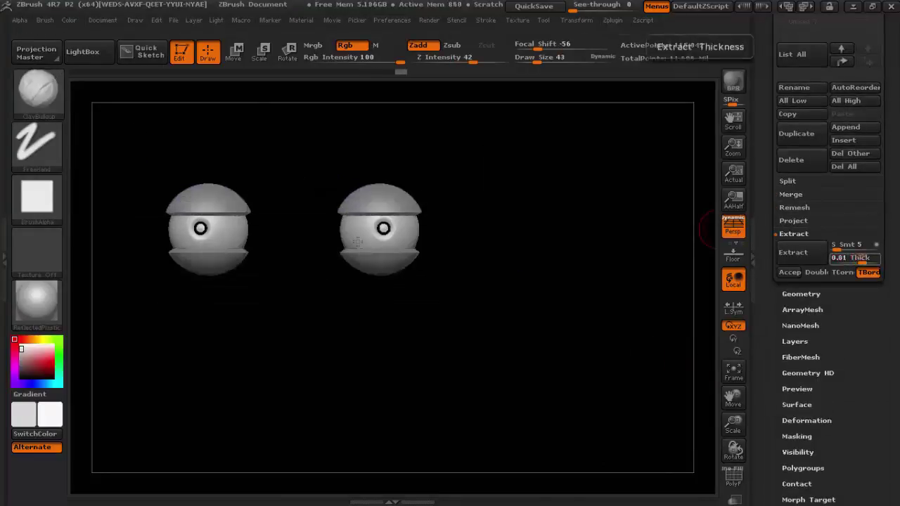
text(1)
key(Return)
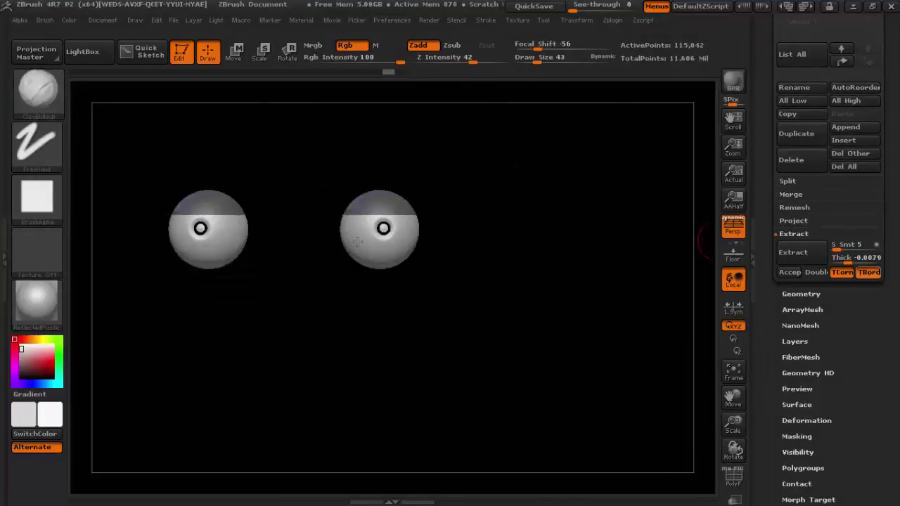
click(789, 272)
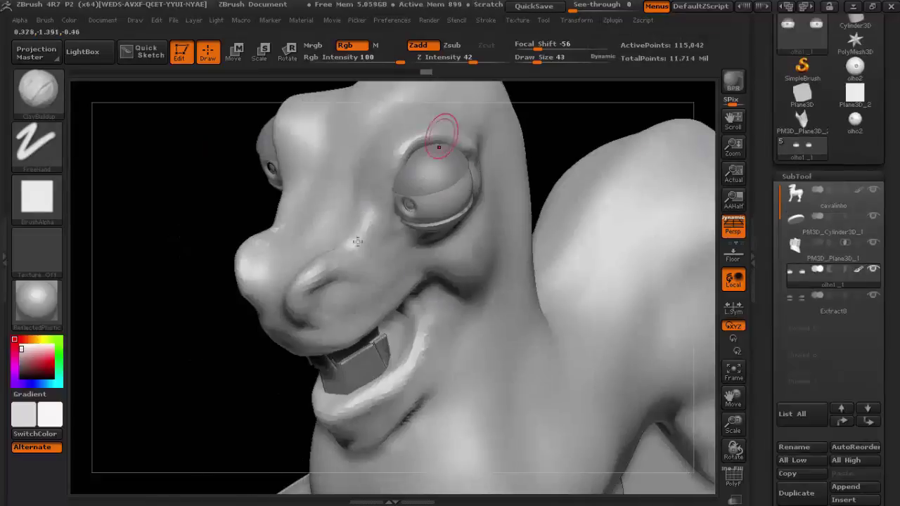
Rotate the horse to review its muzzle and back, framing the whole model
mouse_move(357, 242)
mouse_down()
mouse_move(454, 190)
mouse_move(529, 84)
mouse_up()
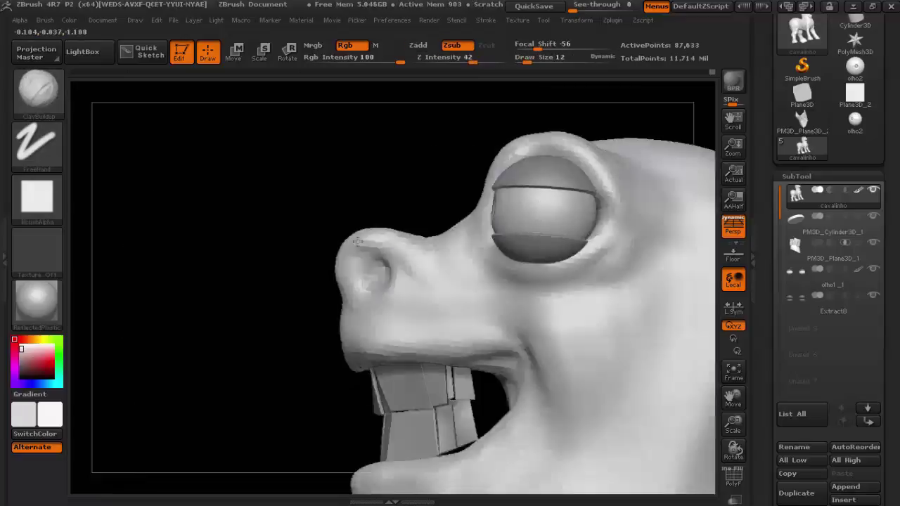
mouse_move(357, 242)
mouse_down()
mouse_move(443, 433)
mouse_move(357, 242)
mouse_up()
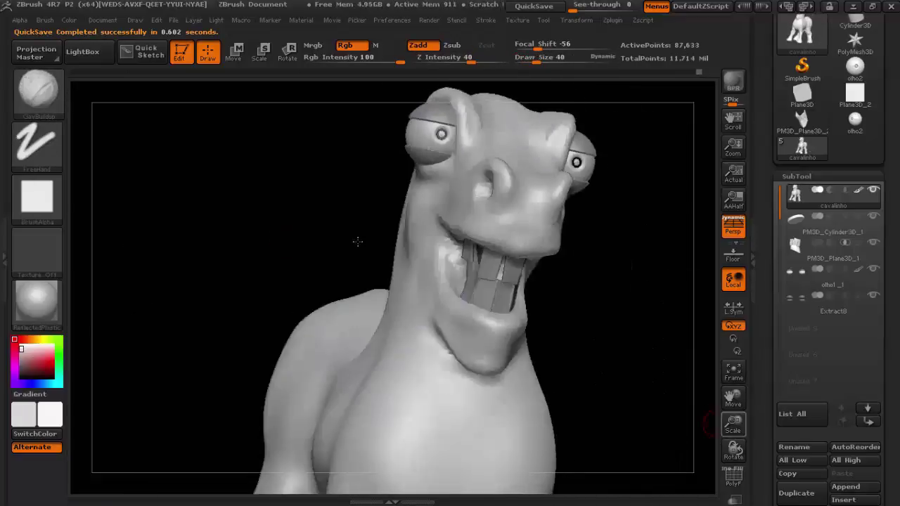
key(w)
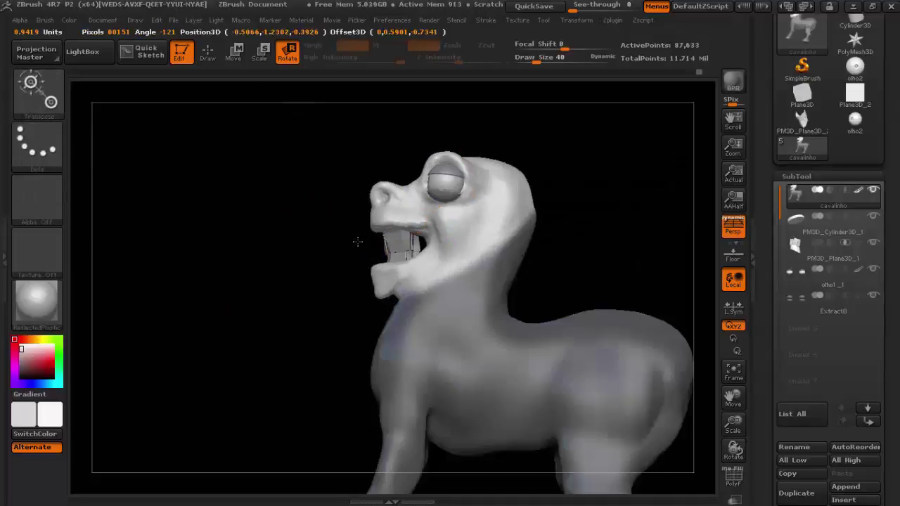
key(q)
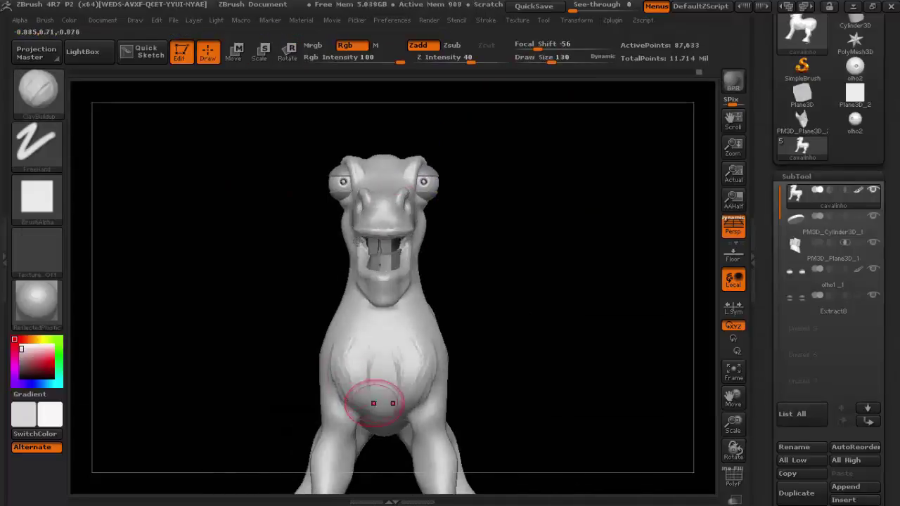
shift+drag(375, 402, 357, 241)
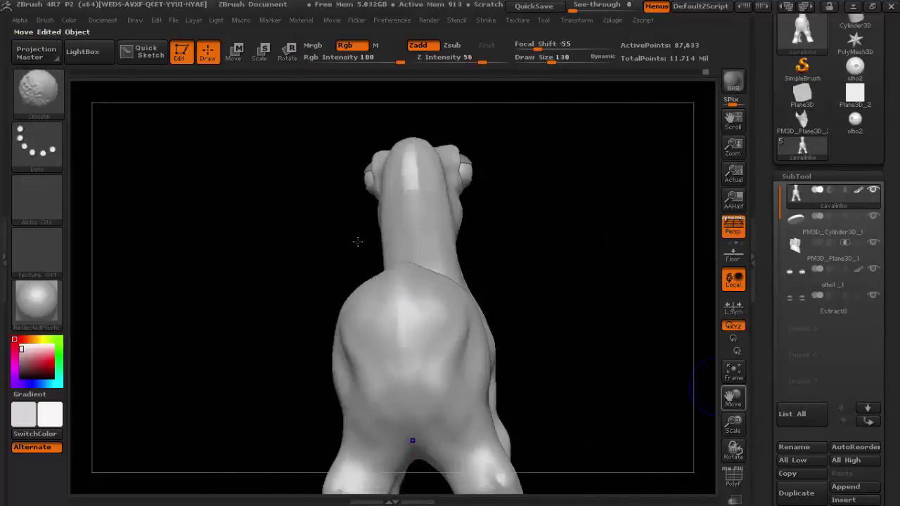
key(f)
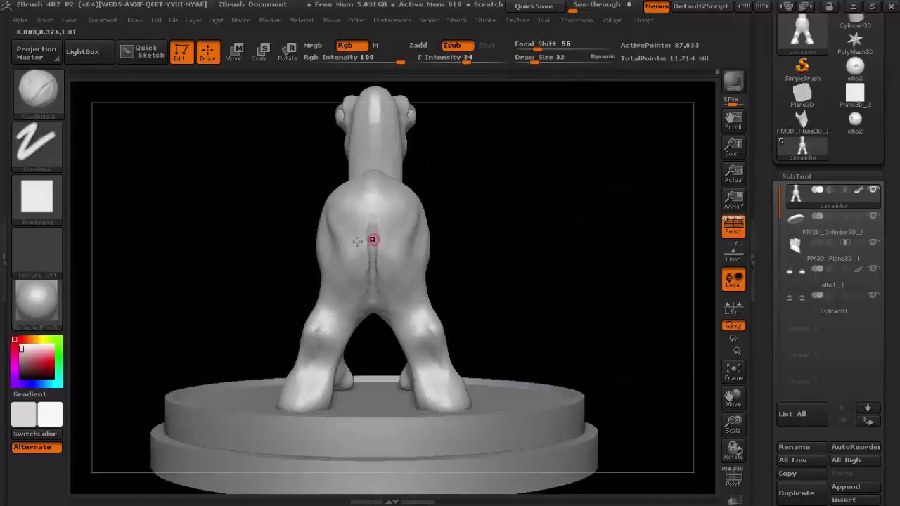
drag(357, 241, 357, 241)
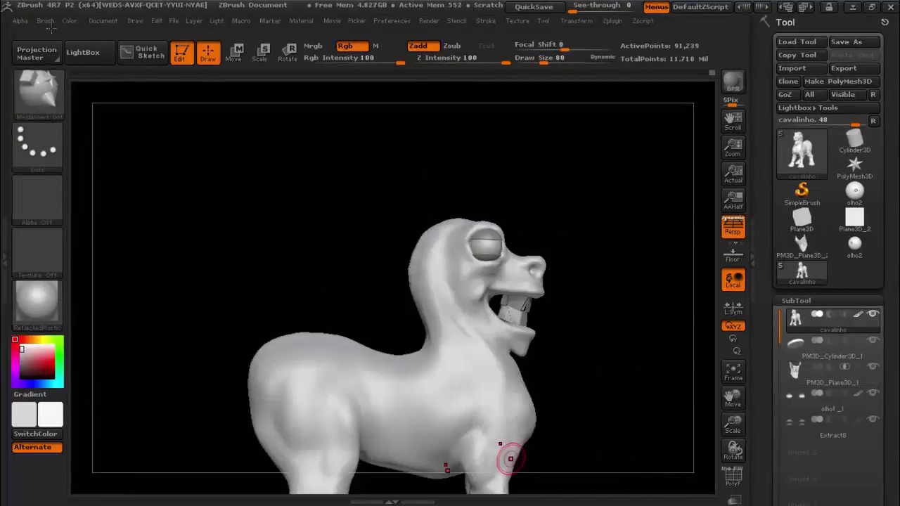
Scroll the brush palette and expand its settings sections
scroll(125, 377, down, 5)
click(105, 145)
Place box meshes on top of the head with a multi-mesh insert brush
click(157, 321)
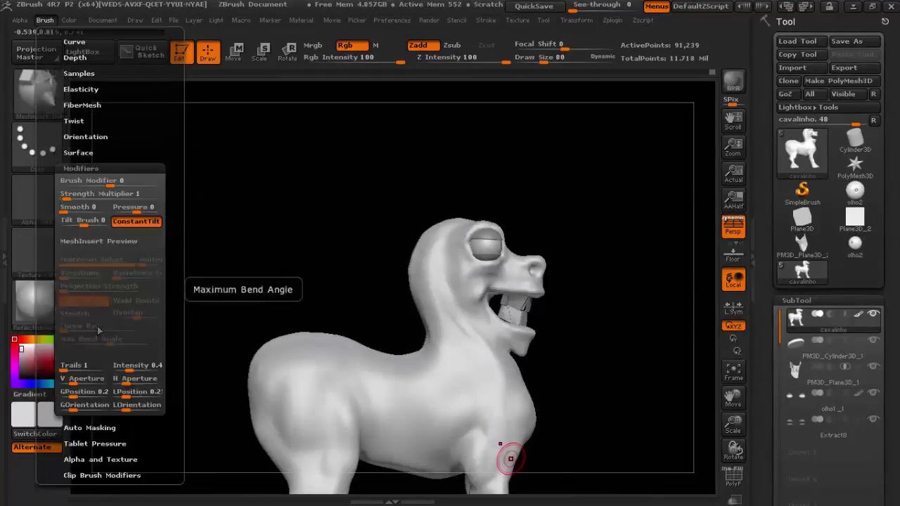
drag(425, 254, 445, 241)
key(b)
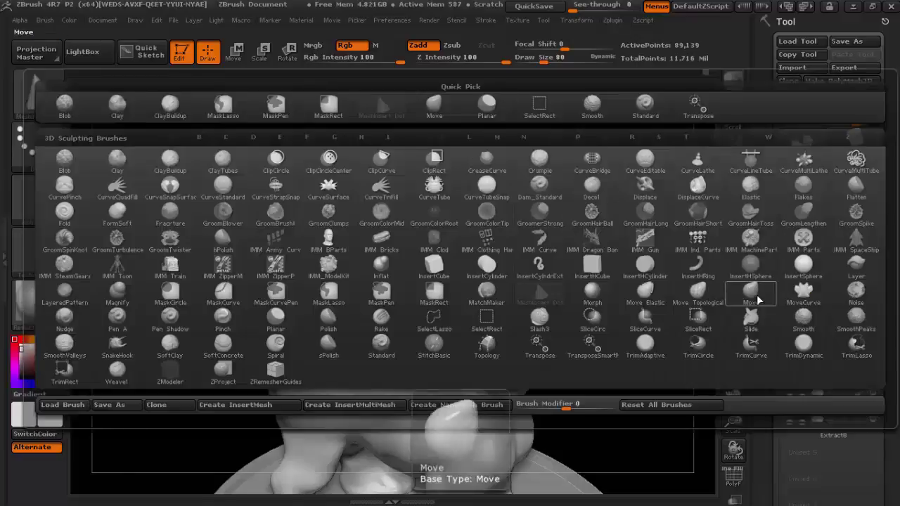
click(298, 274)
key(m)
click(330, 423)
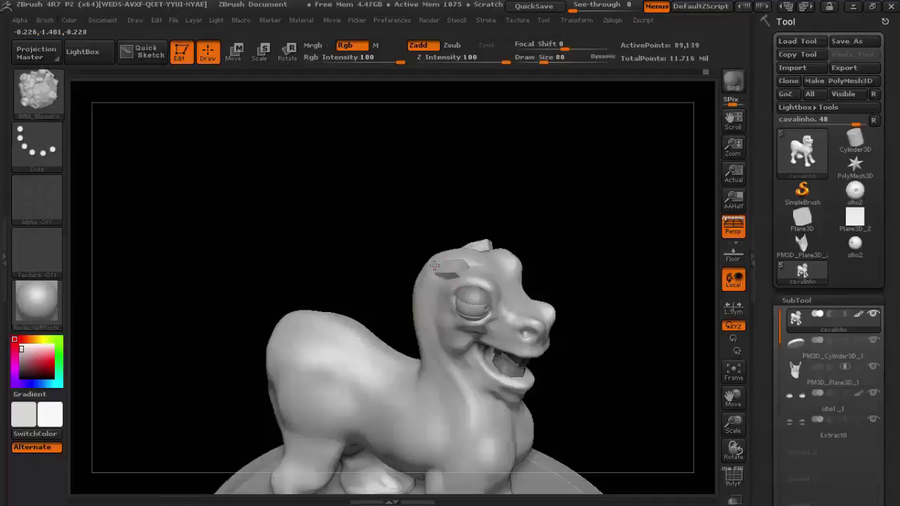
drag(484, 235, 486, 242)
drag(281, 352, 437, 265)
Pull the boxes up into pointed ears, then carve and smooth hollows inside them
key(ctrl+z)
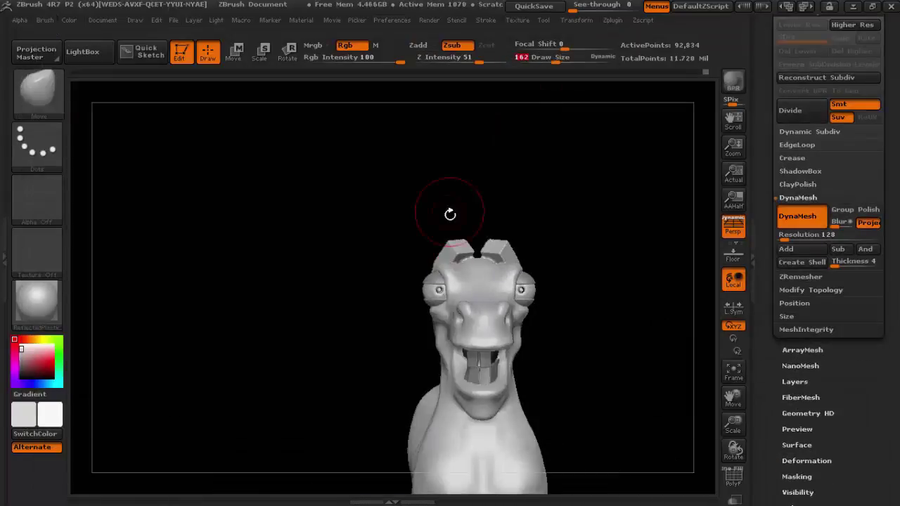
drag(452, 211, 349, 267)
key(b)
key(c)
key(b)
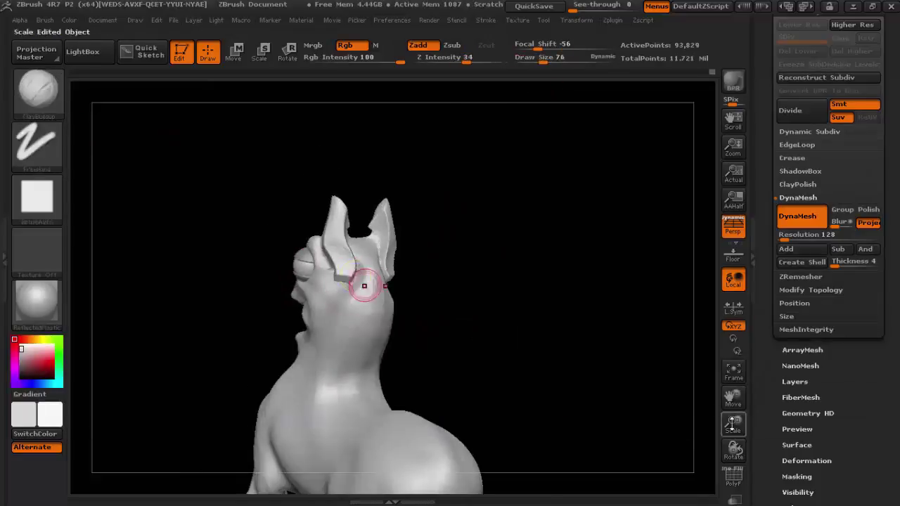
mouse_move(492, 211)
mouse_down()
mouse_move(300, 171)
mouse_move(361, 187)
mouse_move(233, 433)
mouse_move(536, 374)
mouse_move(399, 215)
mouse_move(414, 236)
mouse_up()
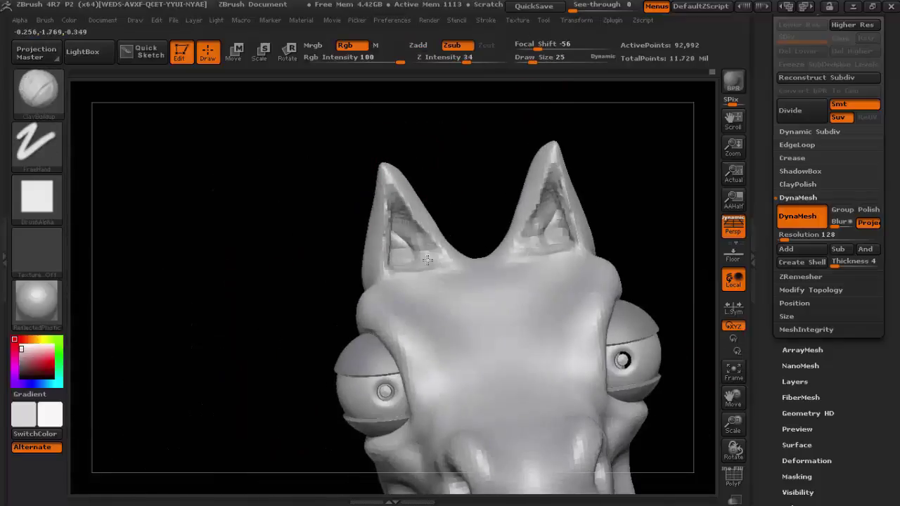
drag(330, 211, 312, 225)
shift+drag(401, 211, 433, 255)
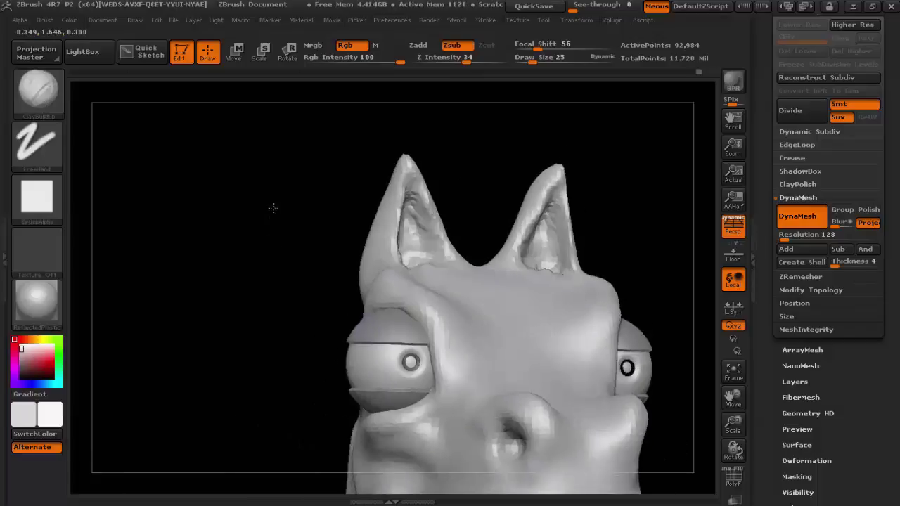
mouse_move(271, 206)
mouse_down()
mouse_move(242, 295)
mouse_move(568, 307)
mouse_move(555, 346)
mouse_move(541, 348)
mouse_up()
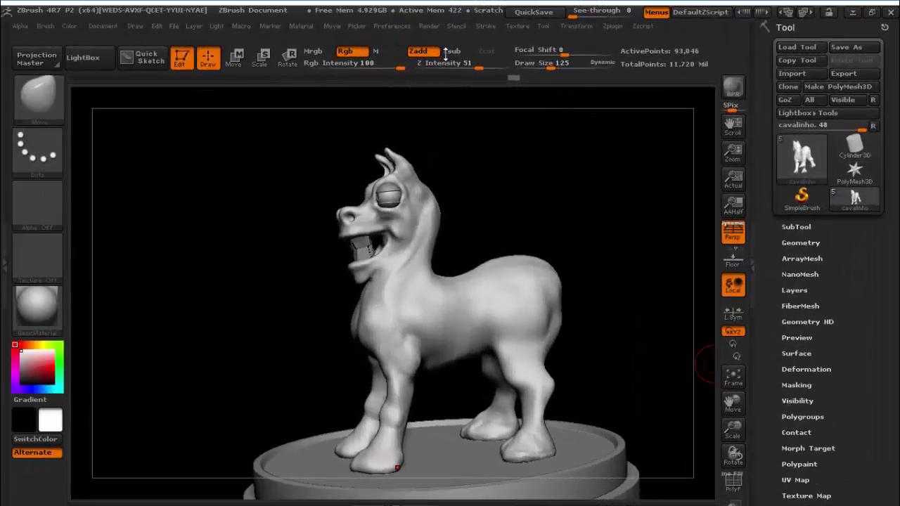
Switch the brush to Zsub, reveal the DynaMesh settings and reduce Draw Size to 37
click(450, 52)
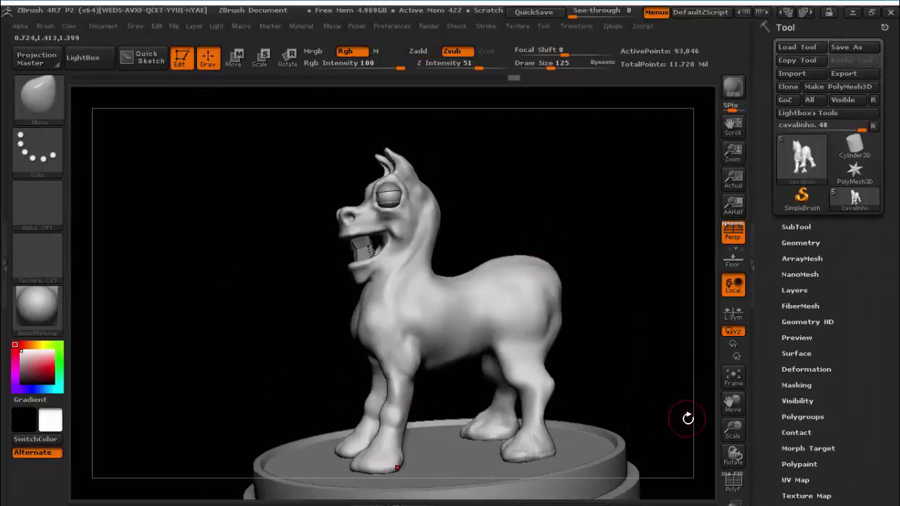
drag(732, 430, 759, 498)
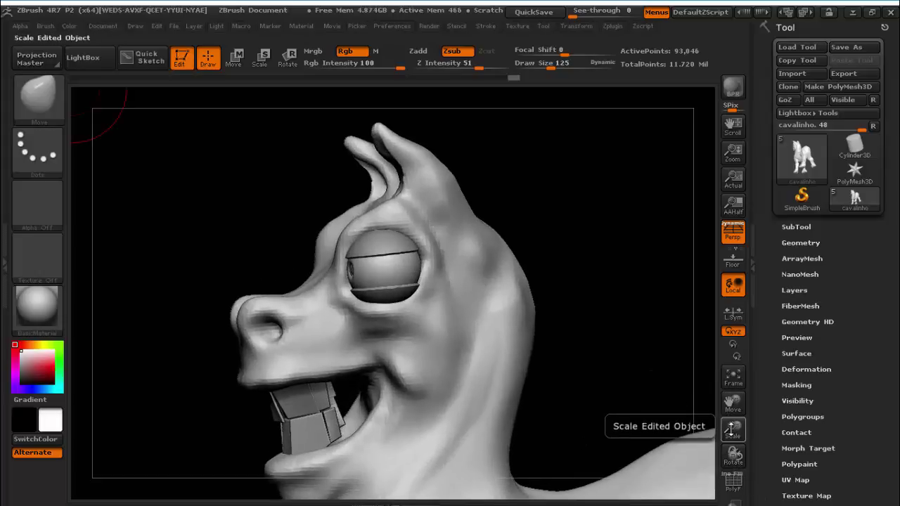
mouse_move(732, 424)
mouse_down()
mouse_move(732, 435)
mouse_move(703, 394)
mouse_up()
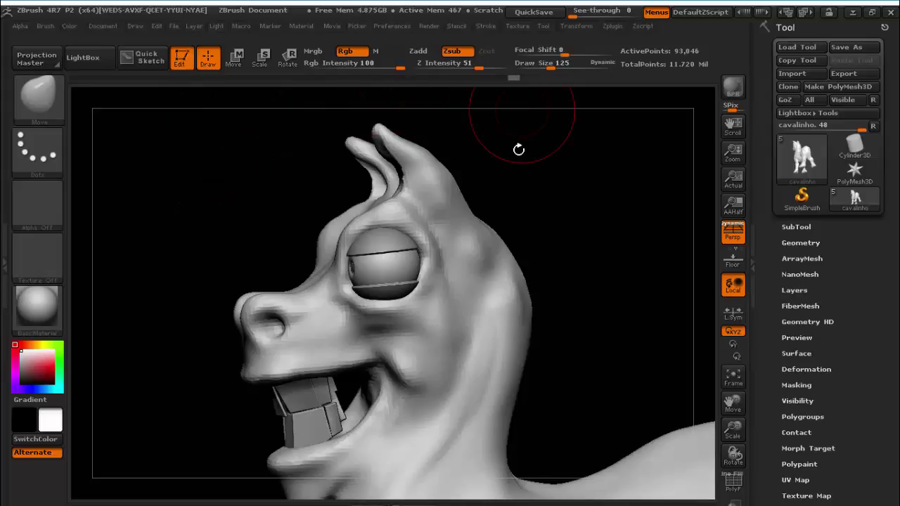
drag(759, 404, 777, 237)
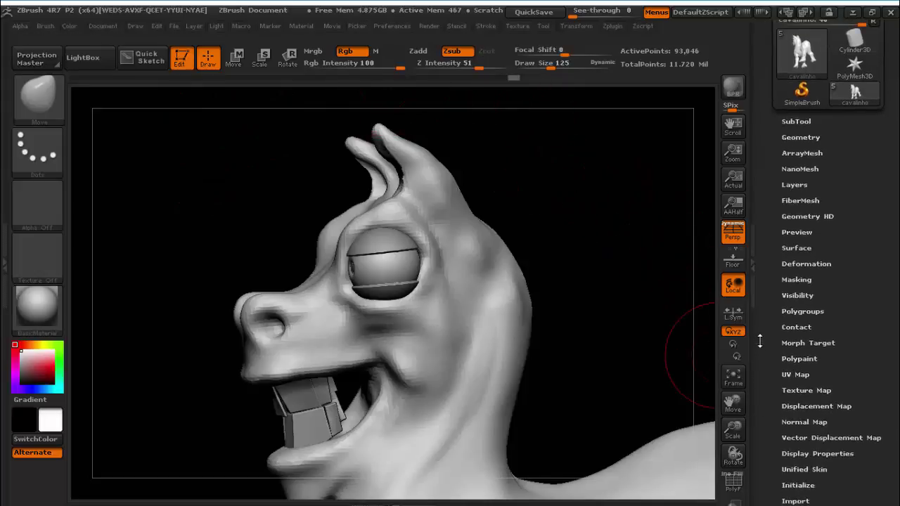
click(782, 210)
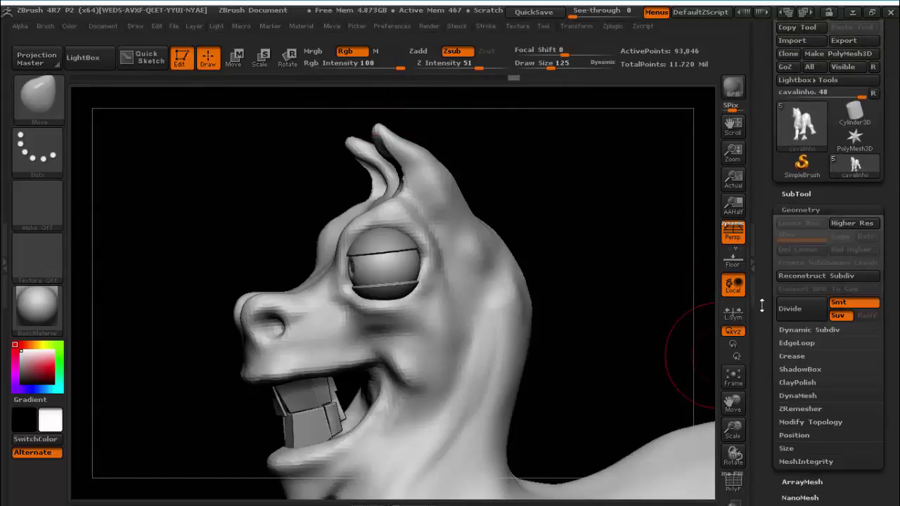
drag(761, 305, 773, 280)
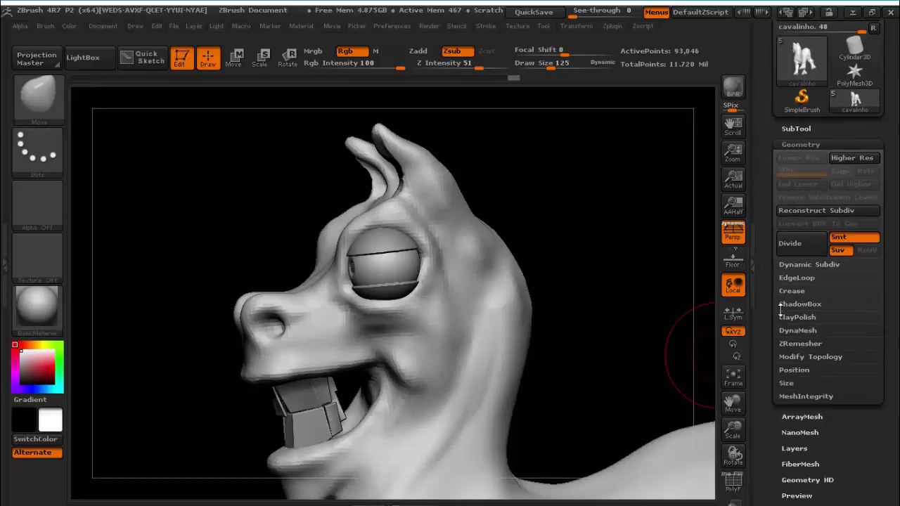
click(785, 329)
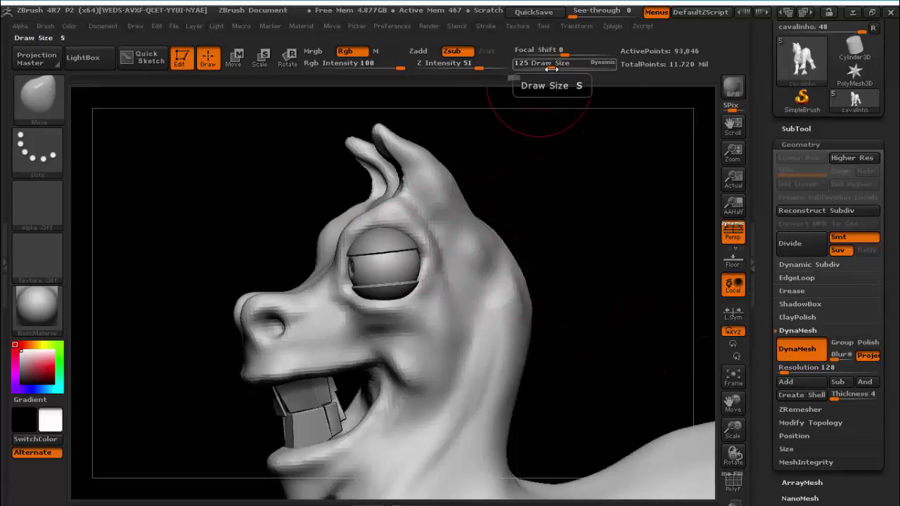
drag(552, 68, 541, 71)
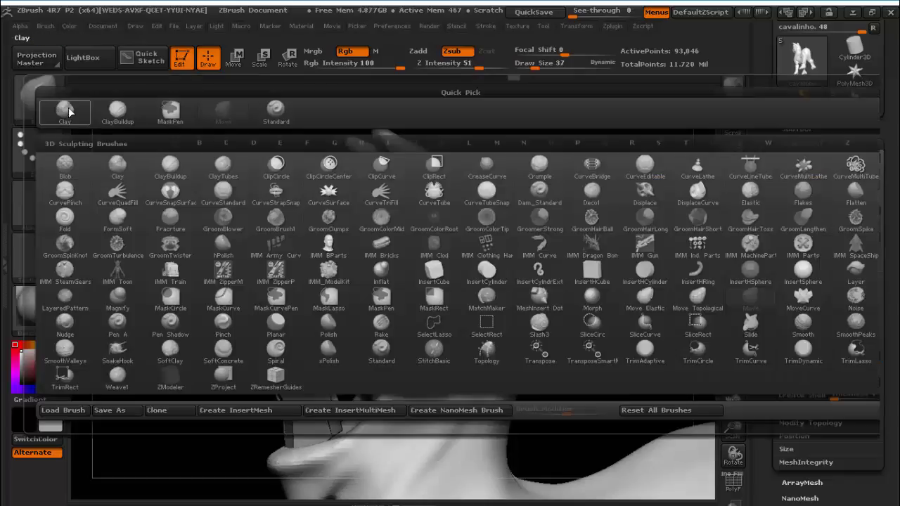
click(49, 111)
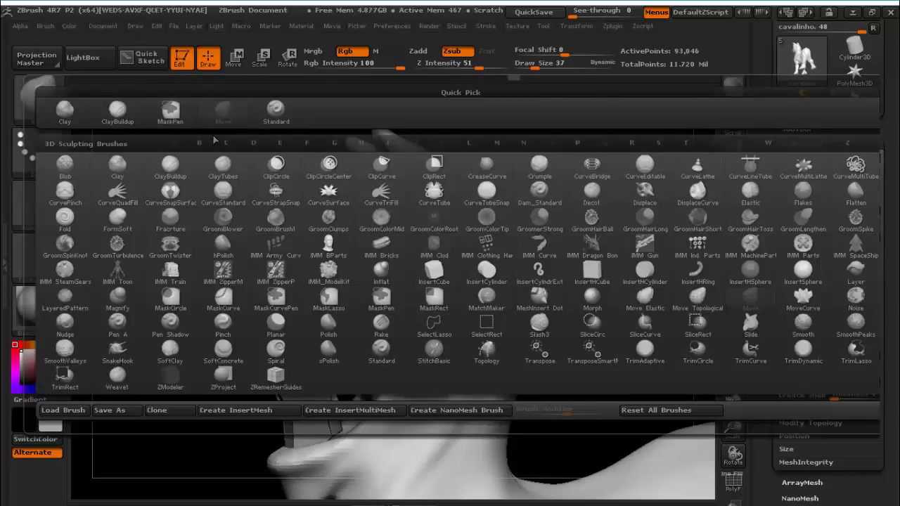
Carve Standard Zsub creases beside the eye, on the cheek, nose, lip corner and ear base
click(270, 120)
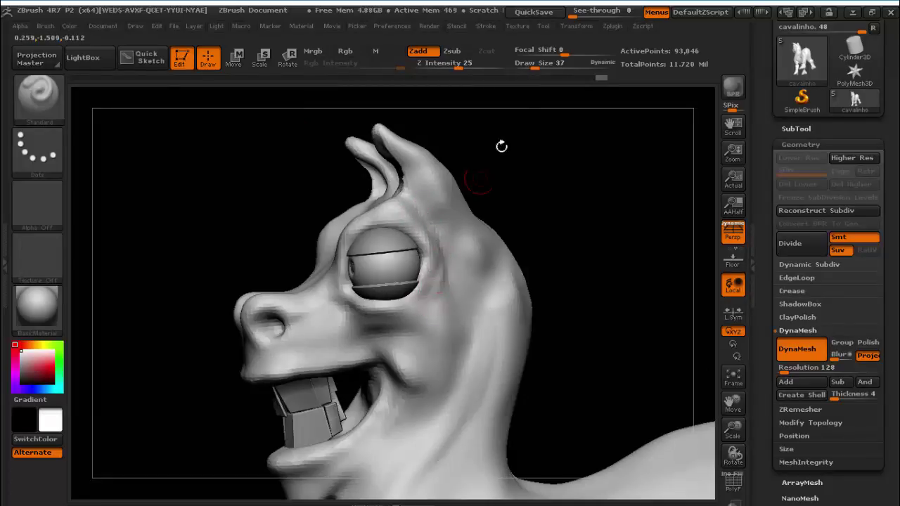
click(457, 51)
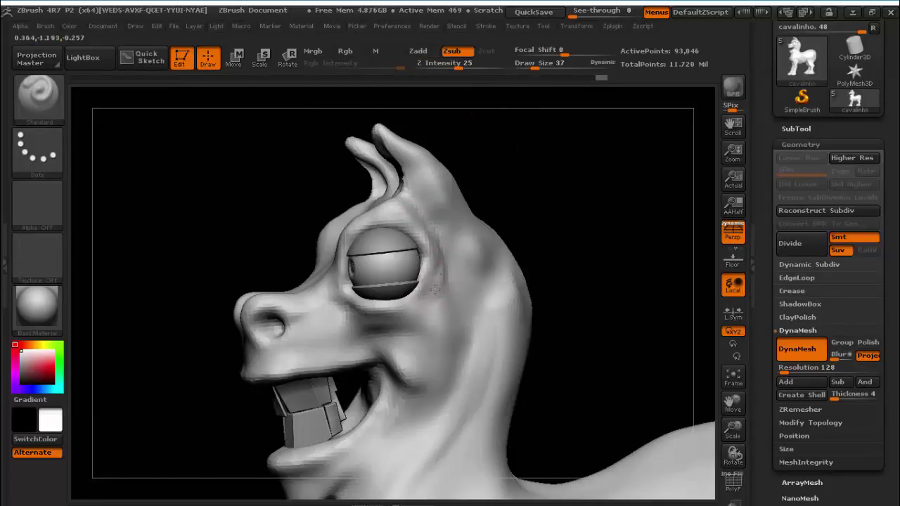
mouse_move(428, 294)
mouse_down()
mouse_move(438, 279)
mouse_move(412, 304)
mouse_up()
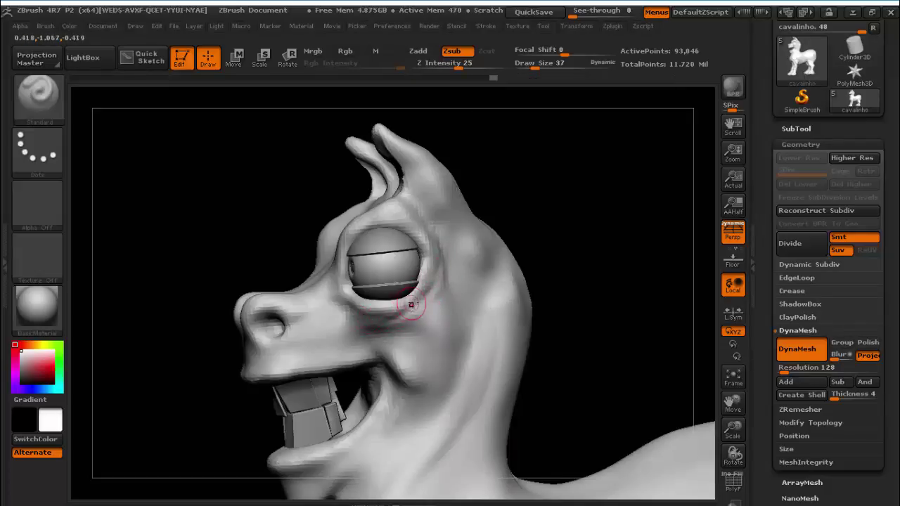
mouse_move(366, 321)
mouse_down()
mouse_move(393, 327)
mouse_move(426, 317)
mouse_up()
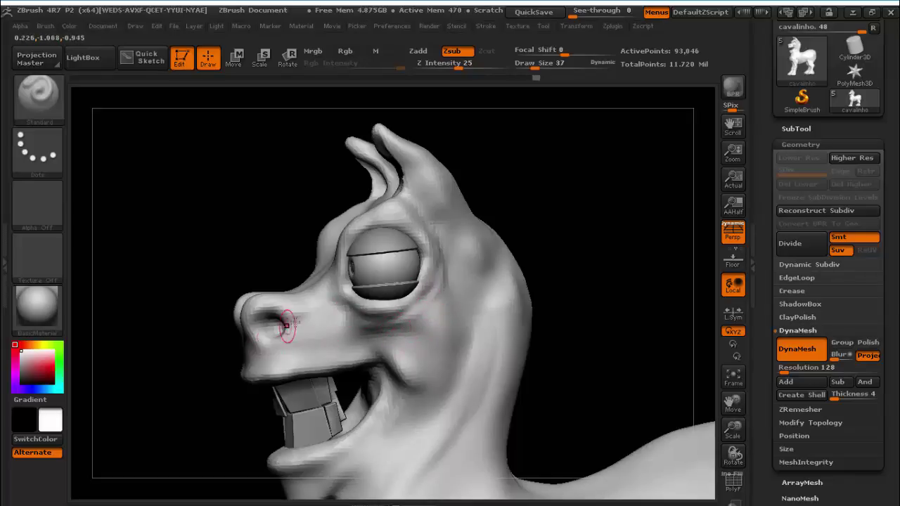
mouse_move(324, 307)
mouse_down()
mouse_move(330, 285)
mouse_move(303, 318)
mouse_move(336, 319)
mouse_move(317, 327)
mouse_up()
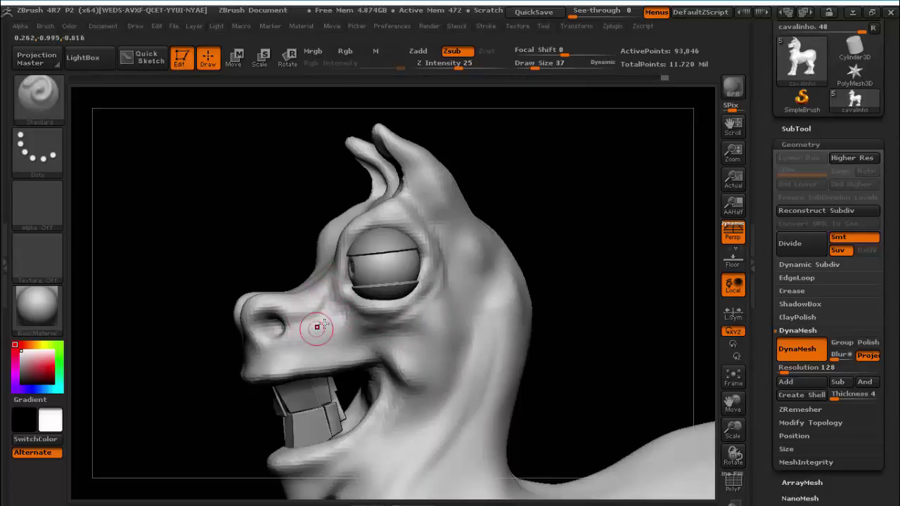
drag(267, 364, 412, 342)
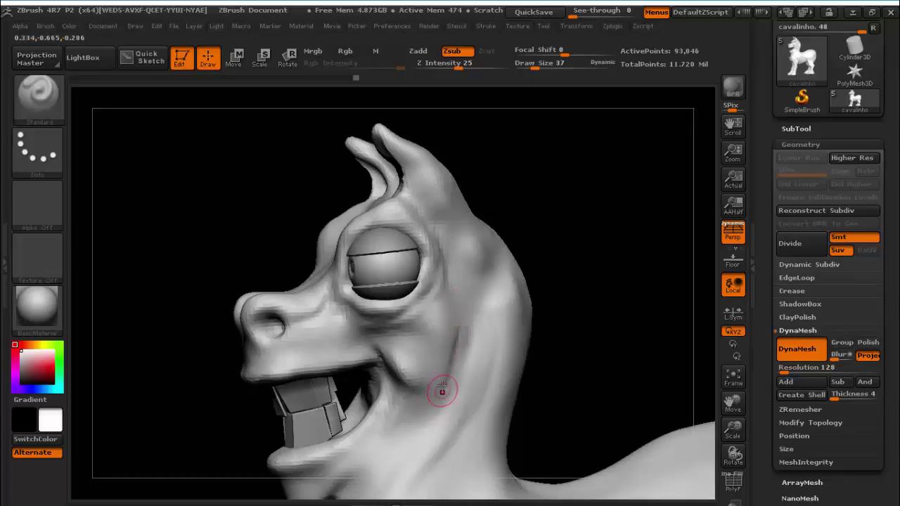
drag(442, 392, 458, 304)
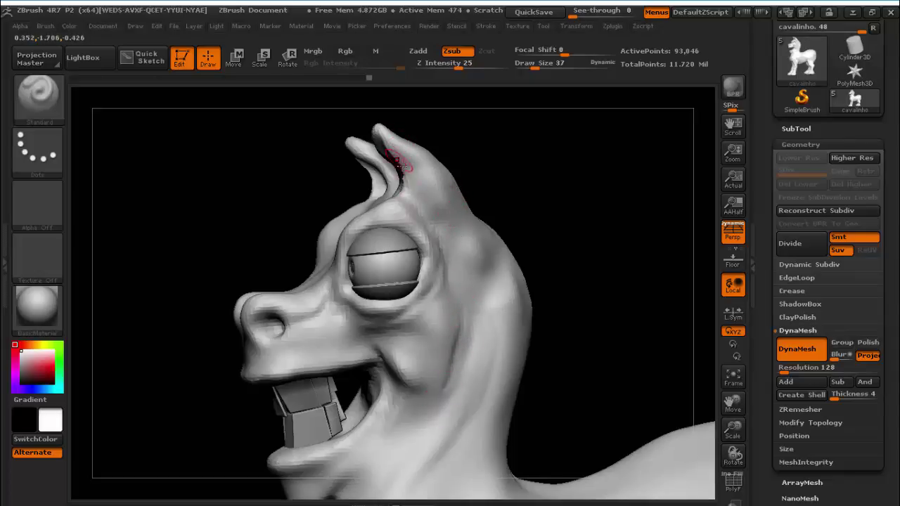
mouse_move(398, 163)
mouse_down()
mouse_move(424, 211)
mouse_move(419, 219)
mouse_up()
drag(163, 370, 184, 374)
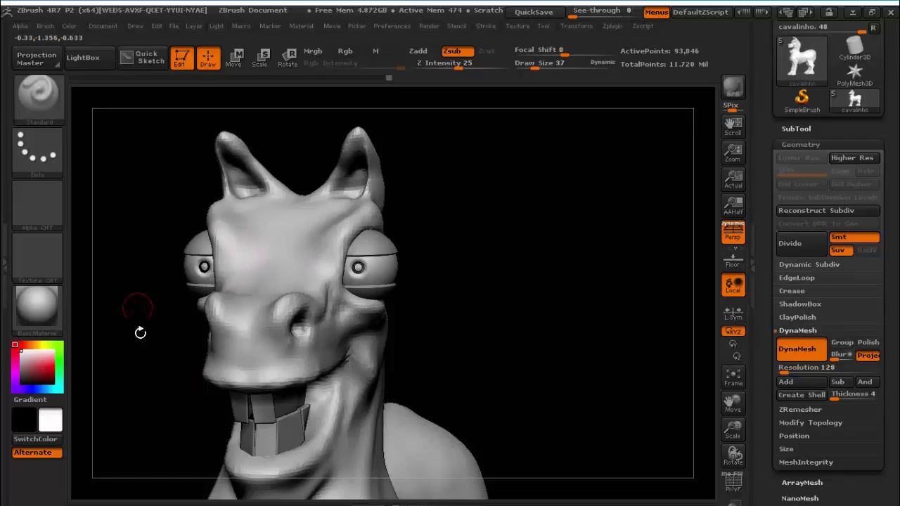
Dent the left nostril with one Standard stroke while rotating and panning to review the face
mouse_move(140, 331)
mouse_down()
mouse_move(141, 368)
mouse_move(159, 359)
mouse_up()
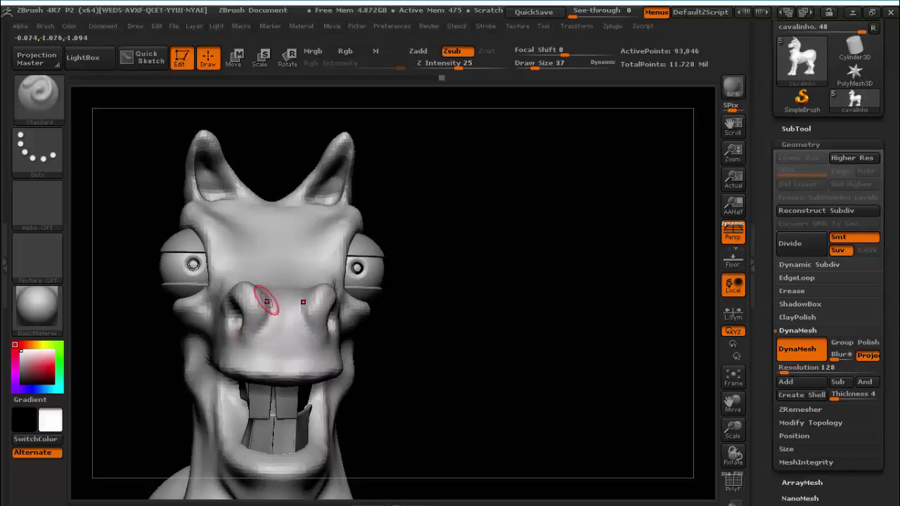
drag(449, 341, 447, 380)
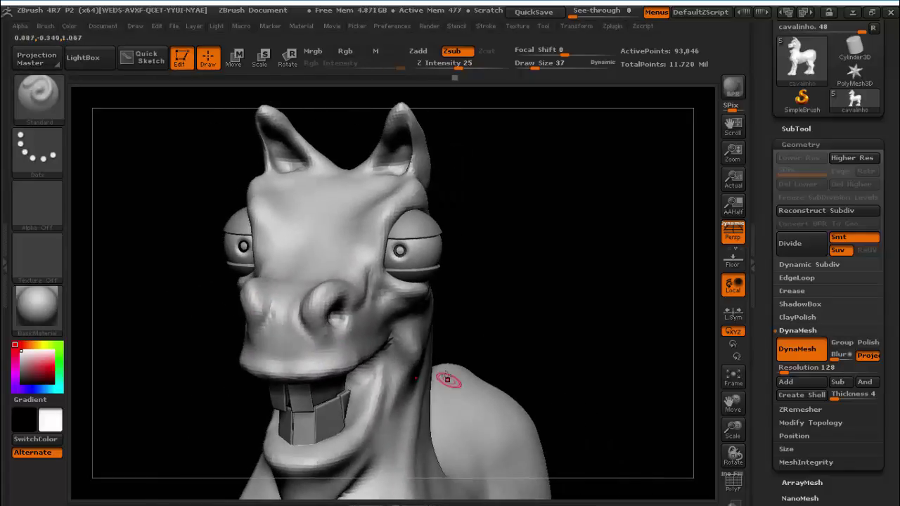
mouse_move(154, 184)
mouse_down()
mouse_move(147, 237)
mouse_move(210, 267)
mouse_up()
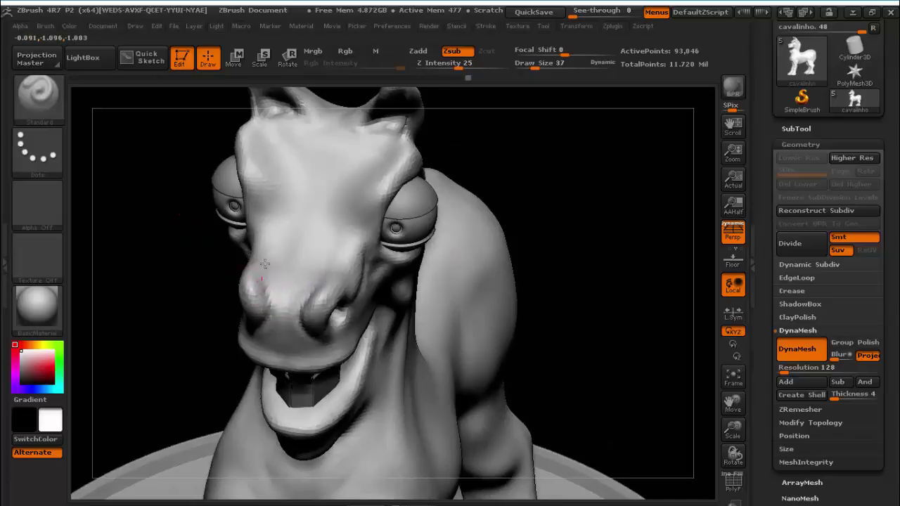
drag(268, 261, 249, 270)
drag(156, 316, 538, 353)
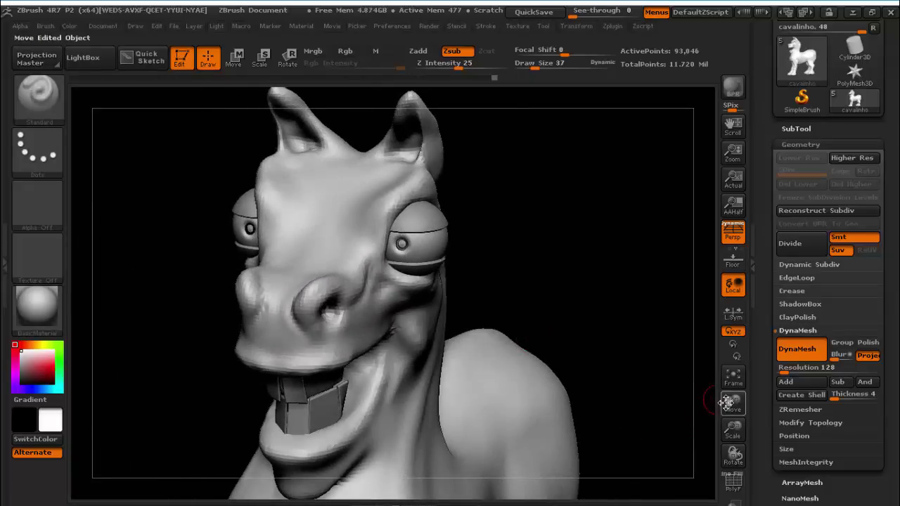
drag(733, 401, 847, 415)
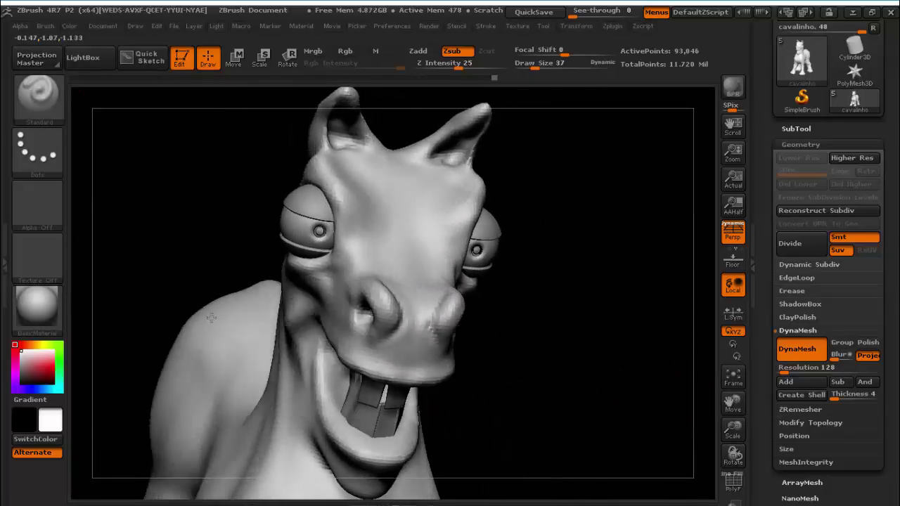
drag(189, 289, 193, 314)
mouse_move(241, 207)
mouse_down()
mouse_move(232, 203)
mouse_move(301, 190)
mouse_up()
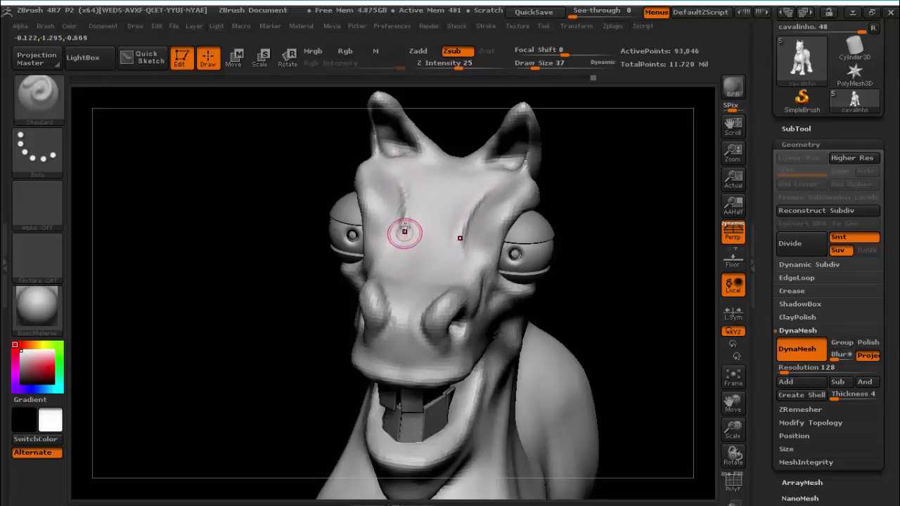
Soften the forehead above the eye with Smooth strokes, undoing one stroke along the way
key(shift)
shift+drag(396, 172, 398, 254)
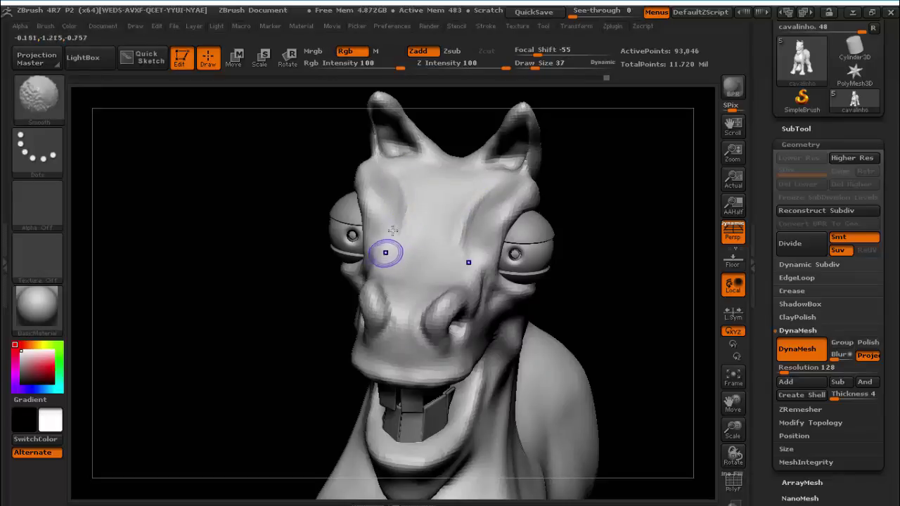
key(alt)
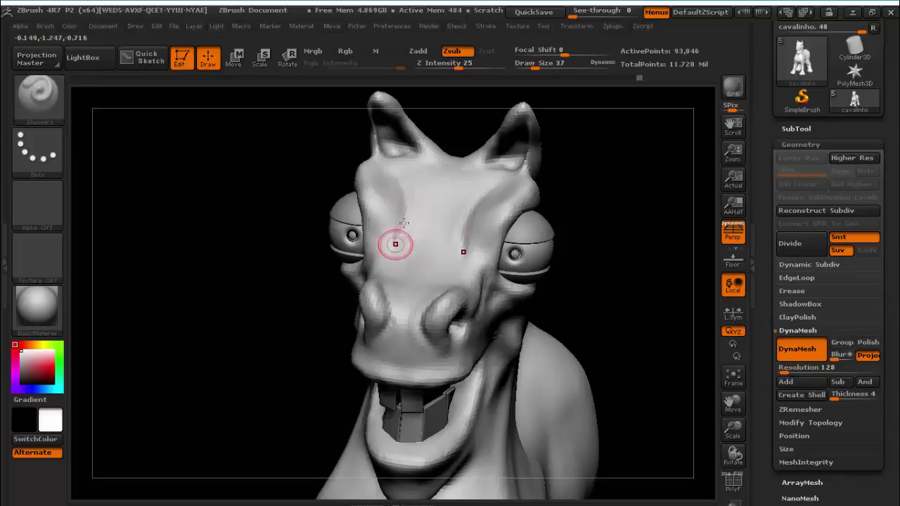
key(ctrl+z)
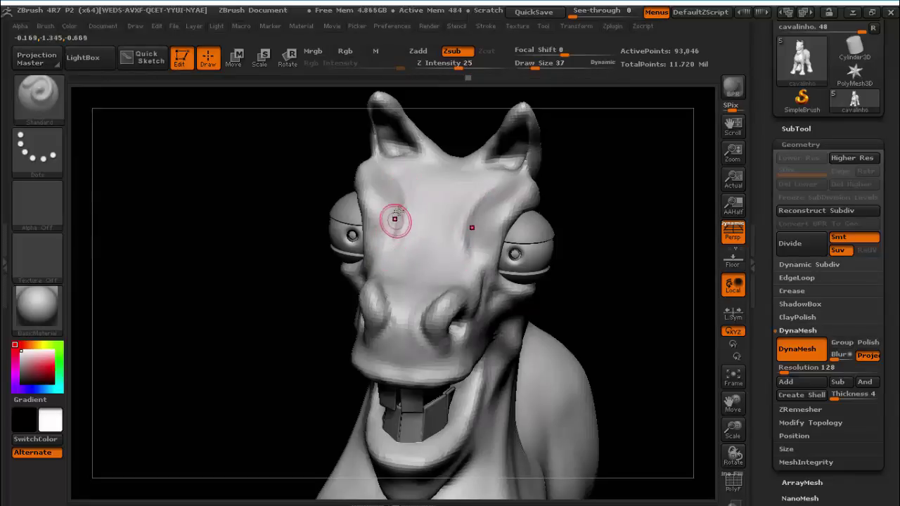
shift+drag(395, 161, 396, 181)
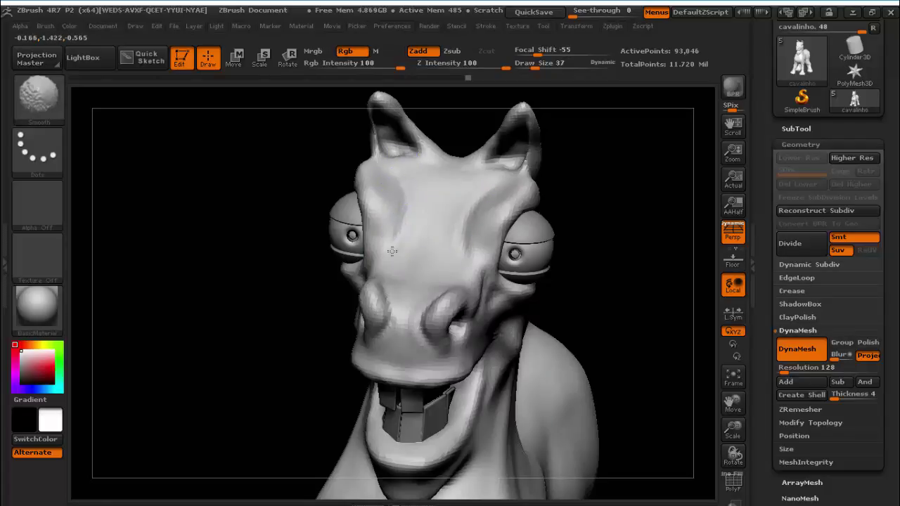
shift+drag(391, 242, 397, 214)
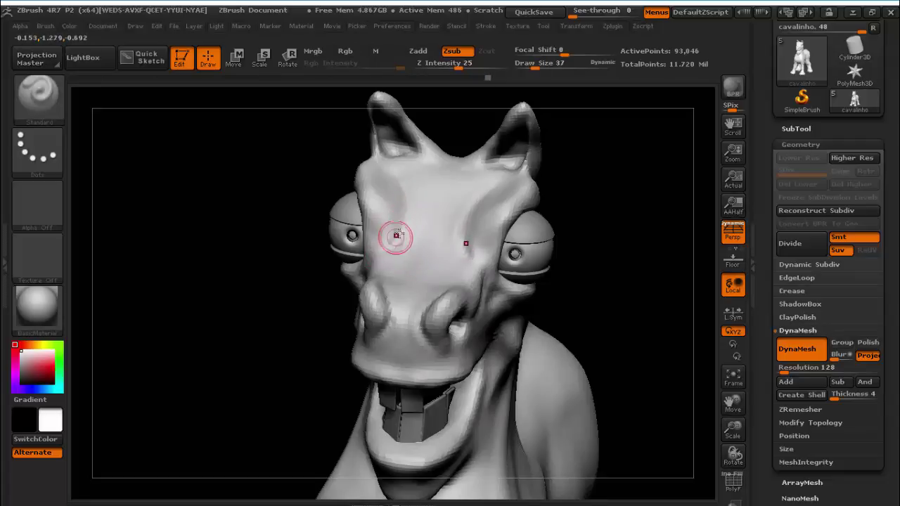
shift+drag(396, 236, 404, 214)
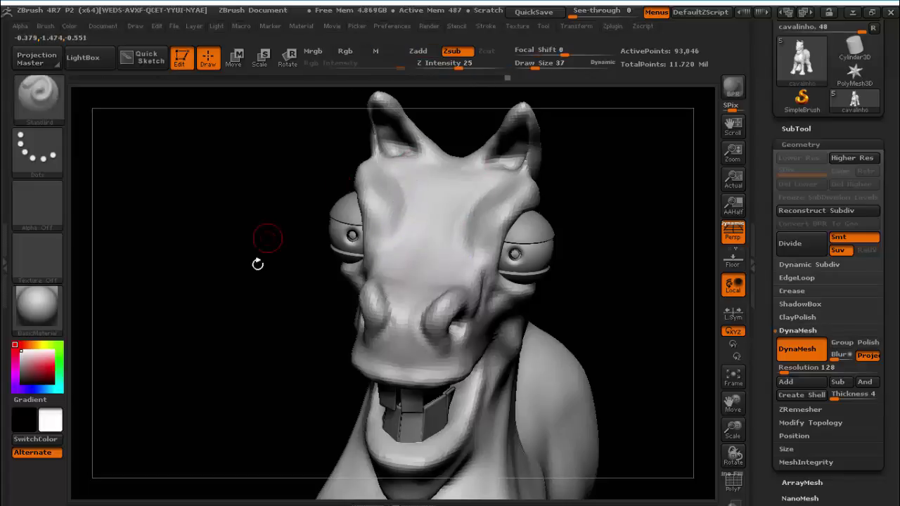
mouse_move(257, 263)
mouse_down()
mouse_move(265, 316)
mouse_move(234, 311)
mouse_move(181, 277)
mouse_up()
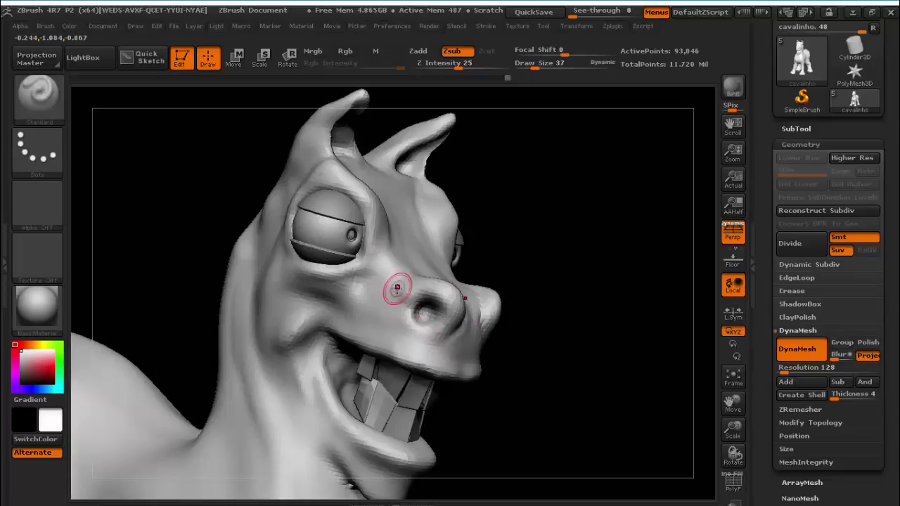
Dent above the nostril, then deepen and smooth the cheek crease below the eye
mouse_move(396, 291)
mouse_down()
mouse_move(390, 275)
mouse_move(396, 307)
mouse_up()
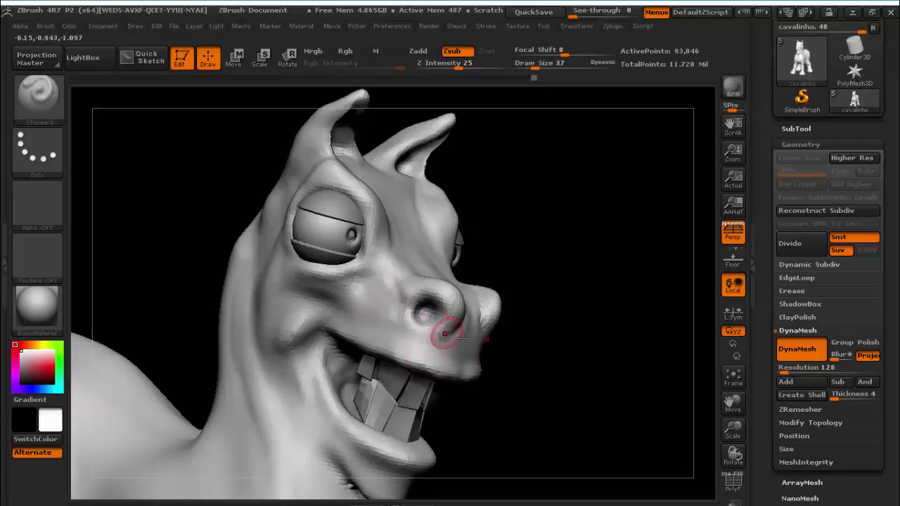
mouse_move(563, 376)
mouse_down()
mouse_move(515, 349)
mouse_move(556, 326)
mouse_move(521, 373)
mouse_up()
drag(532, 309, 506, 390)
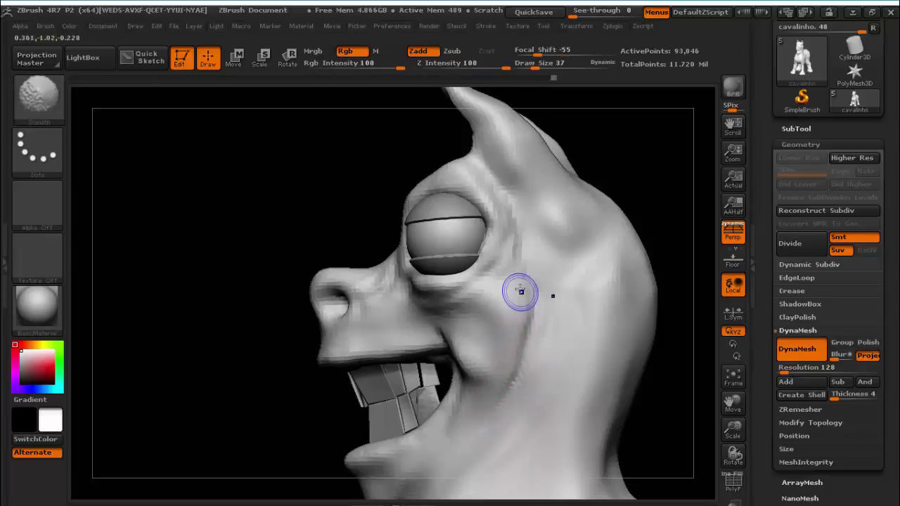
shift+drag(531, 276, 511, 389)
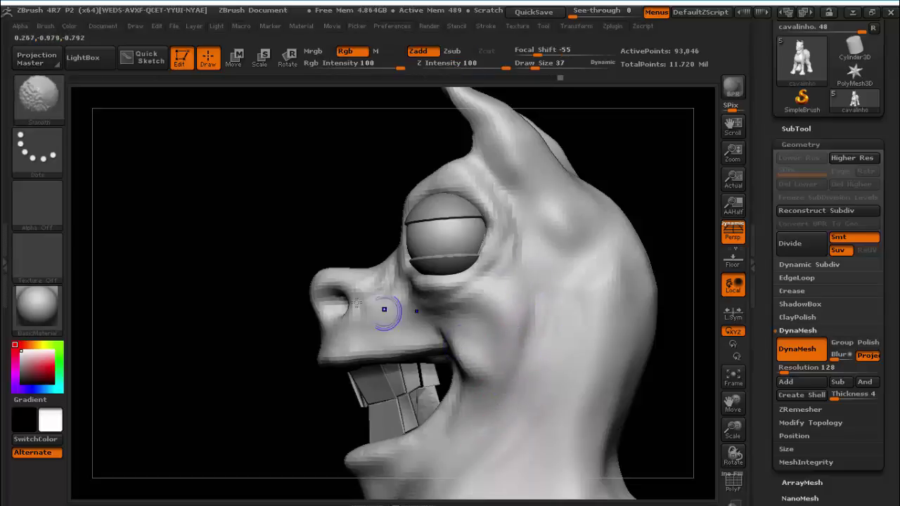
mouse_move(272, 208)
mouse_down()
mouse_move(291, 186)
mouse_move(307, 201)
mouse_up()
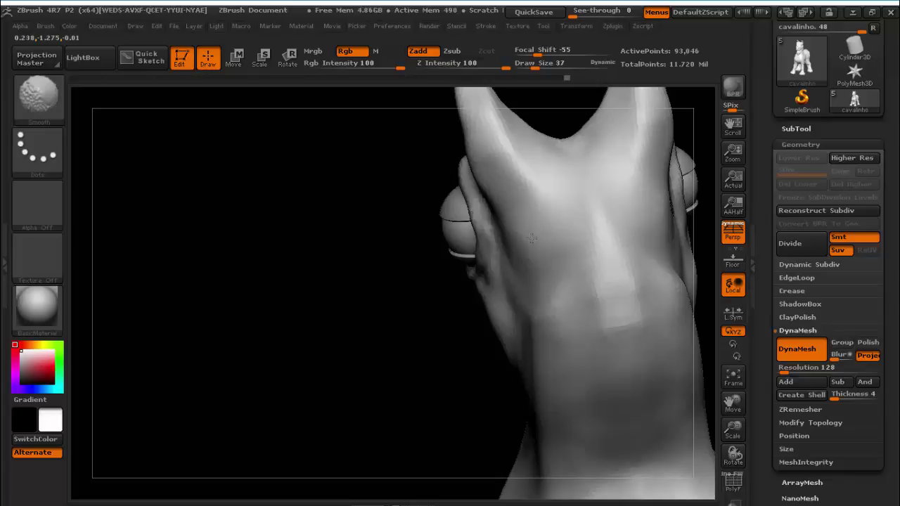
drag(370, 373, 512, 368)
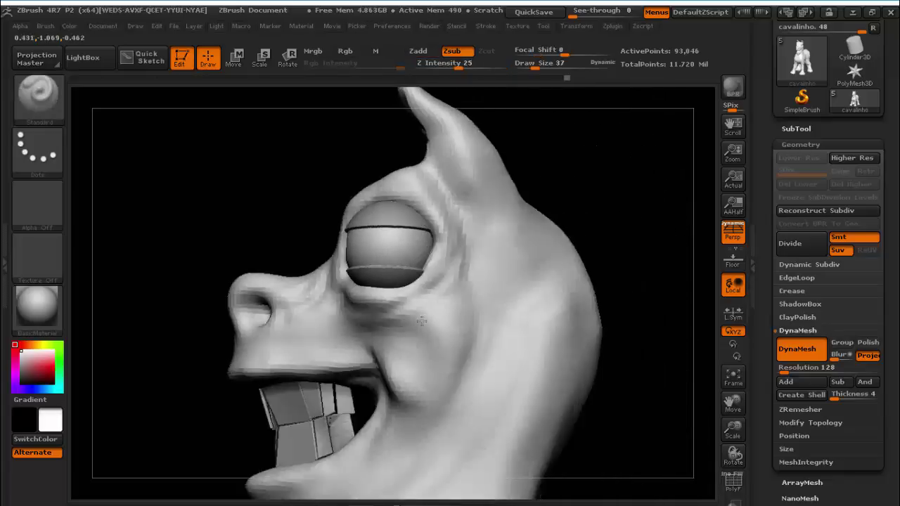
Smooth the throat beneath the open mouth, return to Standard and zoom in on the head
drag(733, 428, 356, 342)
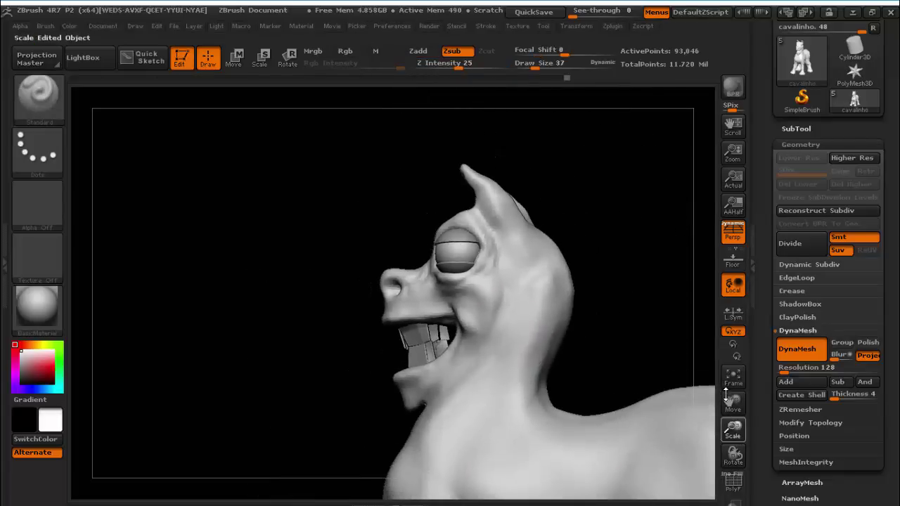
drag(260, 365, 363, 352)
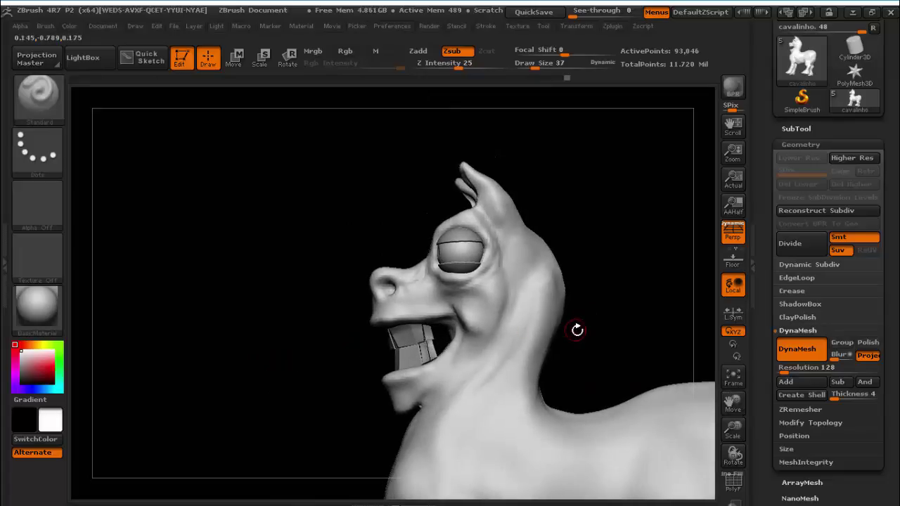
key(b)
key(c)
key(b)
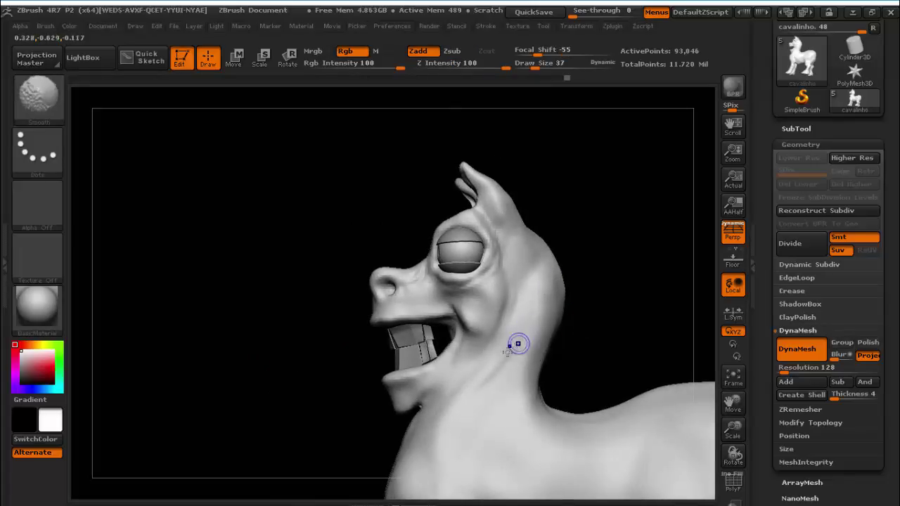
key(alt)
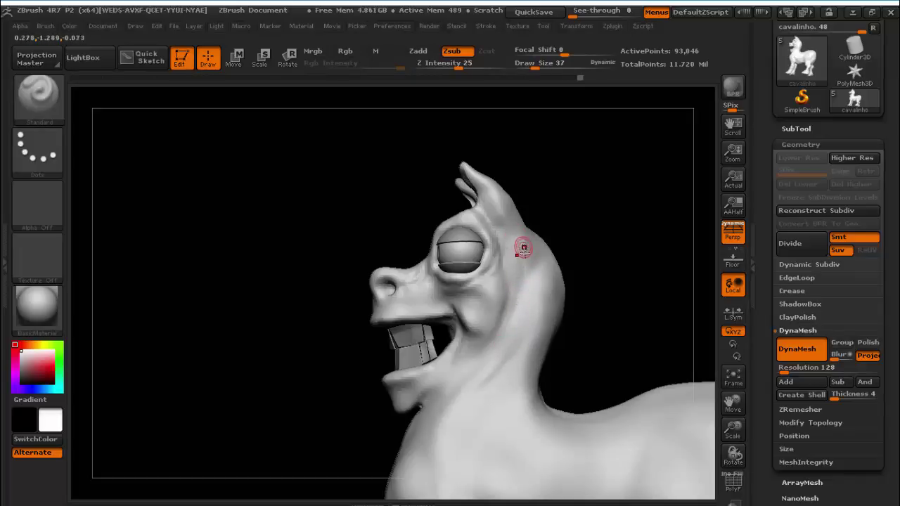
drag(276, 417, 330, 402)
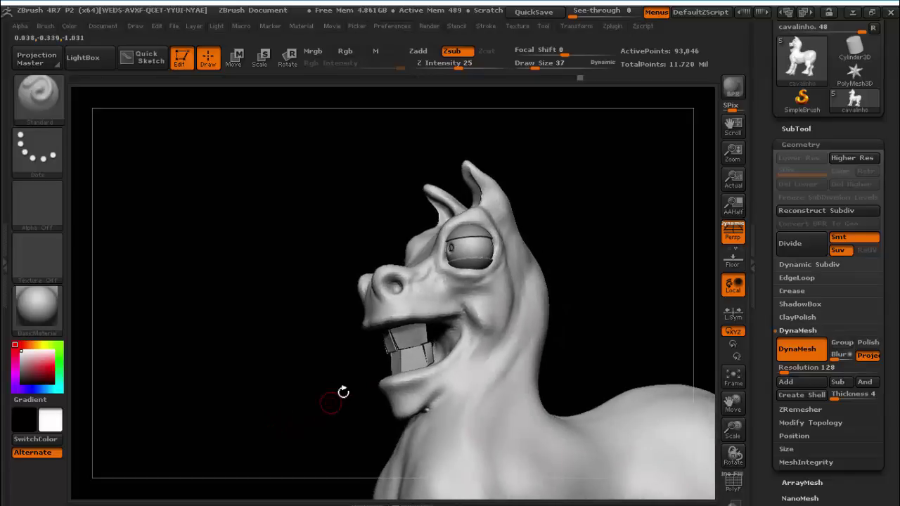
mouse_move(732, 430)
mouse_down()
mouse_move(731, 407)
mouse_move(727, 416)
mouse_up()
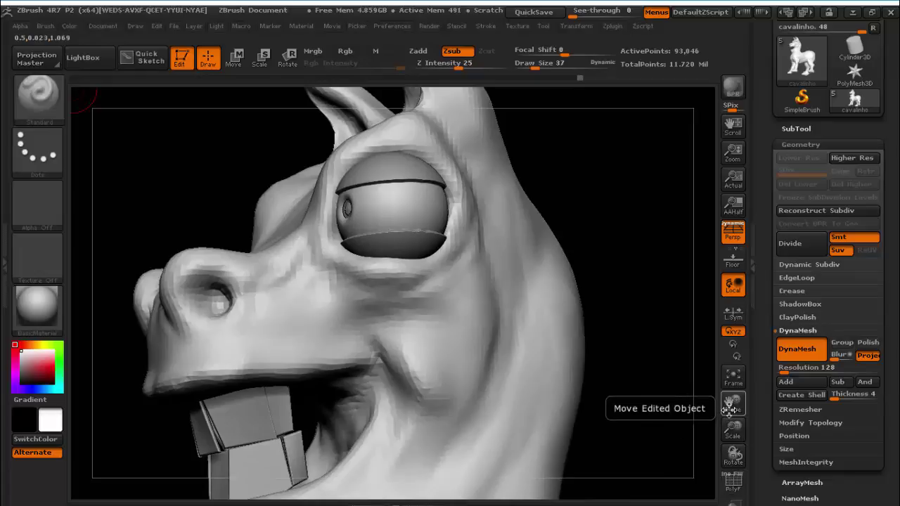
Carve a serrated row of small teeth along the lower jaw, using Projection Master
mouse_move(732, 410)
mouse_down()
mouse_move(735, 391)
mouse_move(568, 345)
mouse_up()
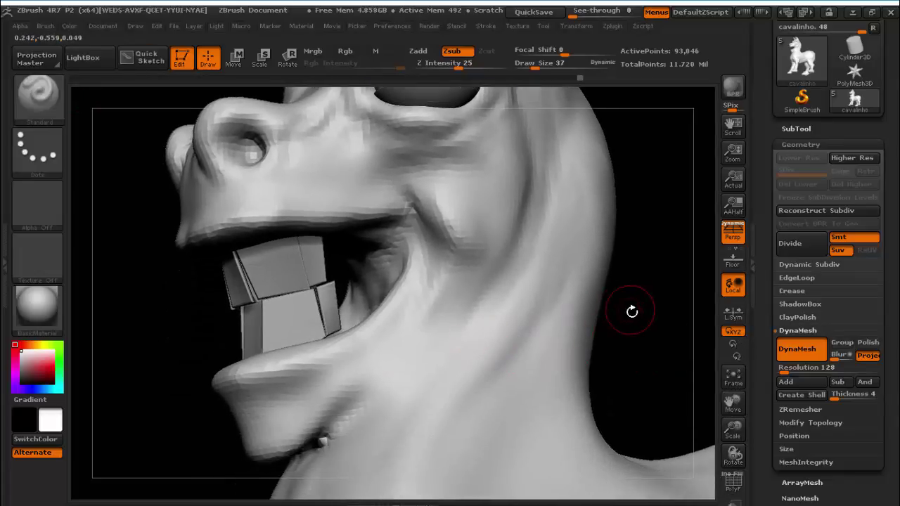
drag(635, 329, 633, 327)
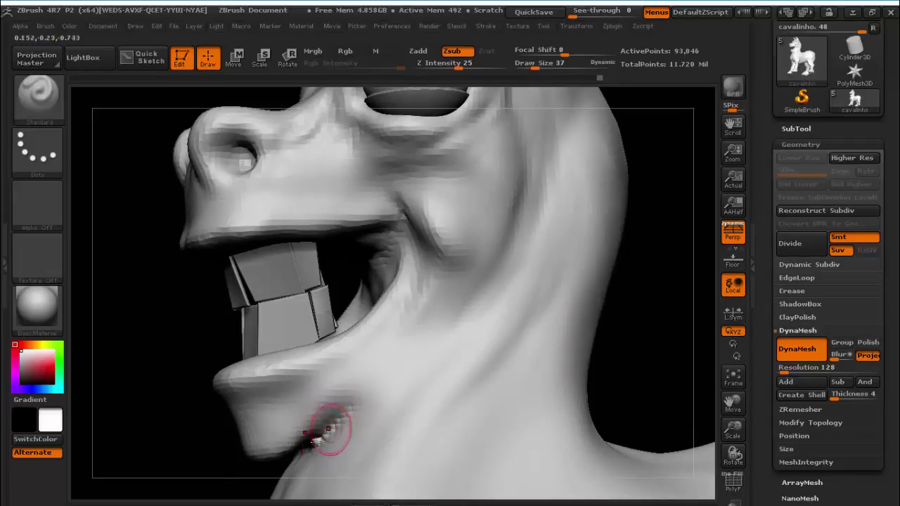
drag(331, 418, 392, 371)
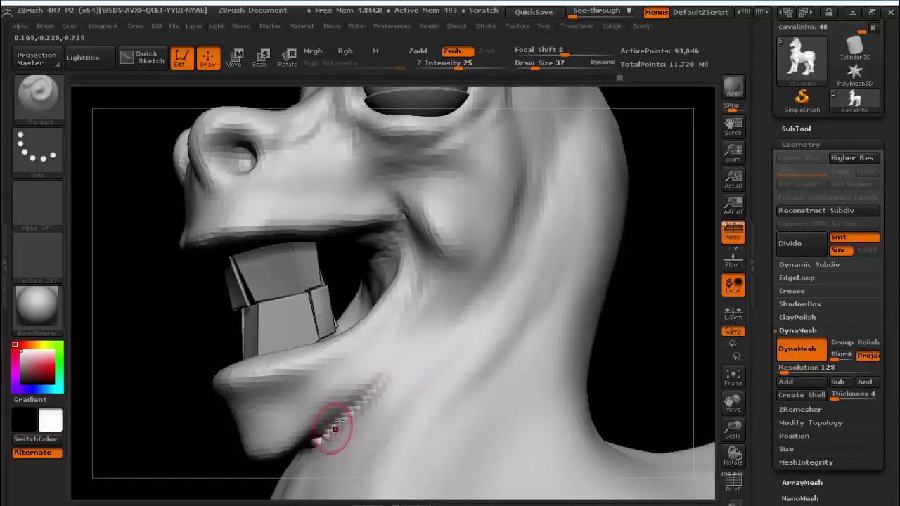
mouse_move(331, 422)
mouse_down()
mouse_move(419, 341)
mouse_move(366, 401)
mouse_up()
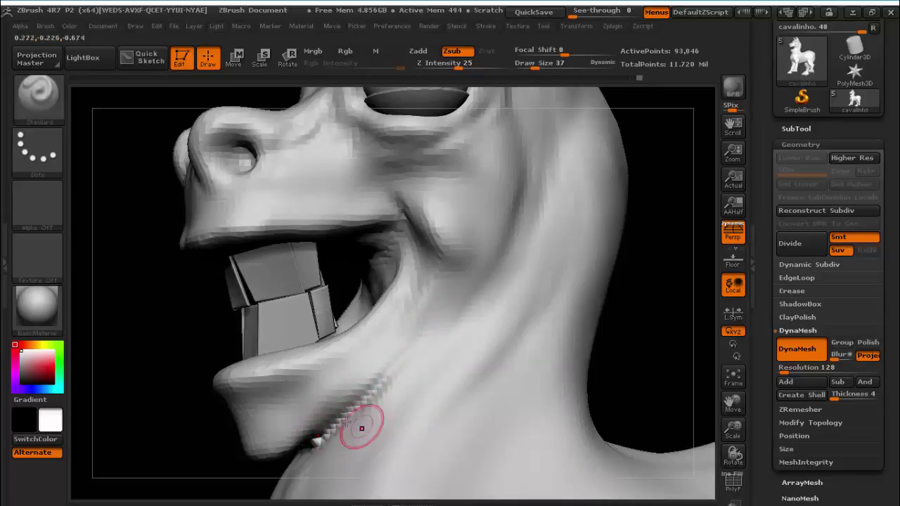
key(g)
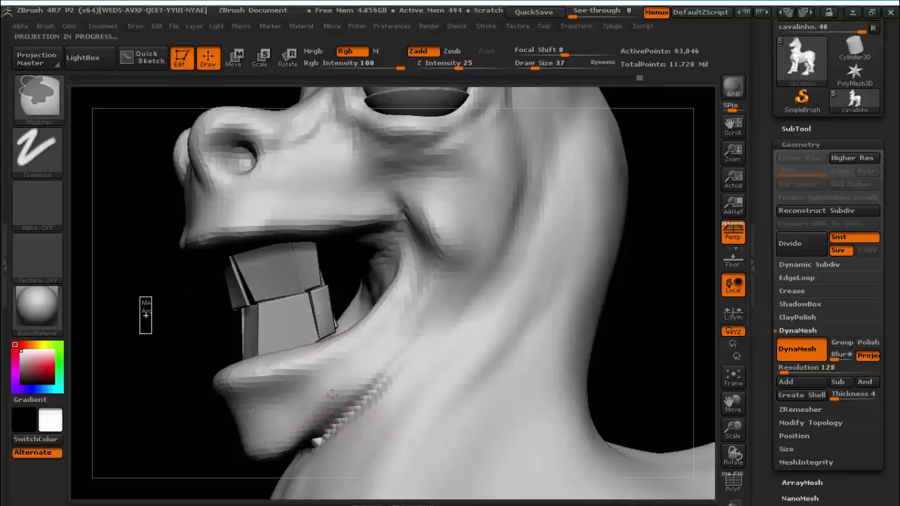
key(g)
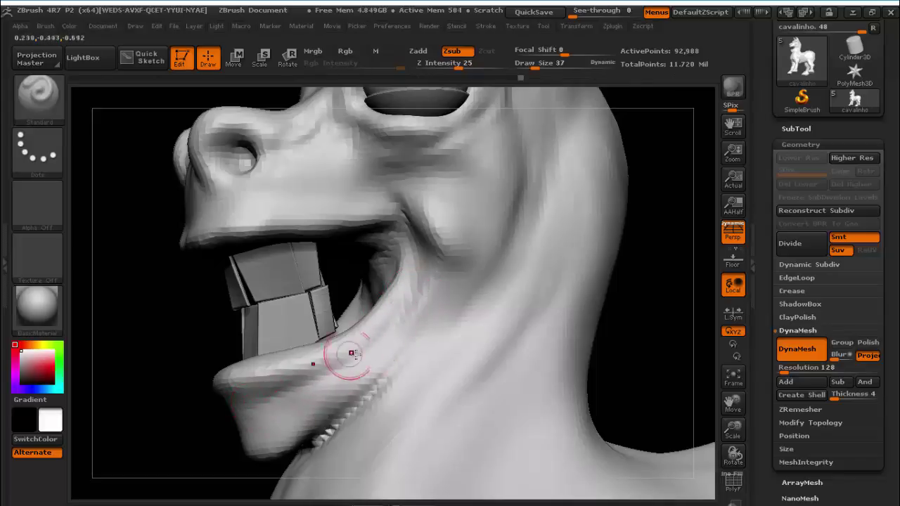
Sharpen and smooth the inner mouth-corner crease, then orbit to check the mouth and jaw
drag(411, 274, 358, 359)
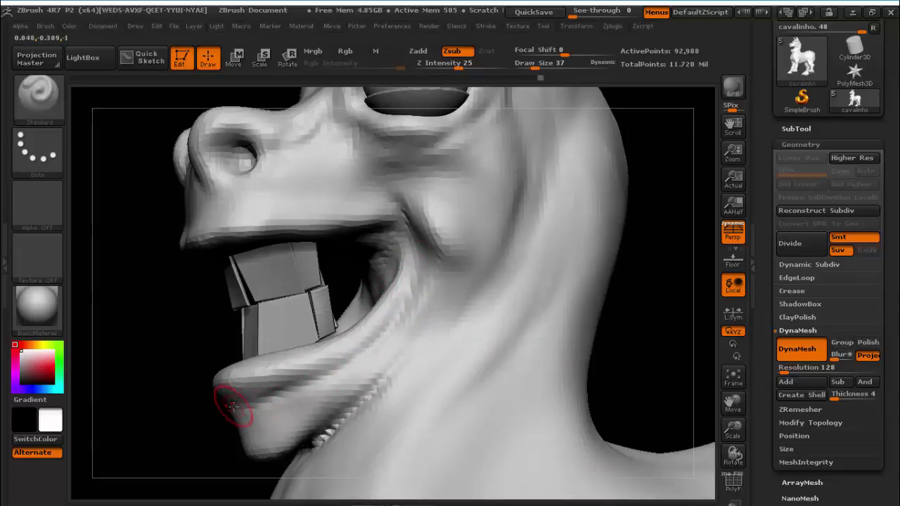
mouse_move(377, 317)
shift+mouse_down()
mouse_move(399, 291)
mouse_move(279, 404)
shift+mouse_up()
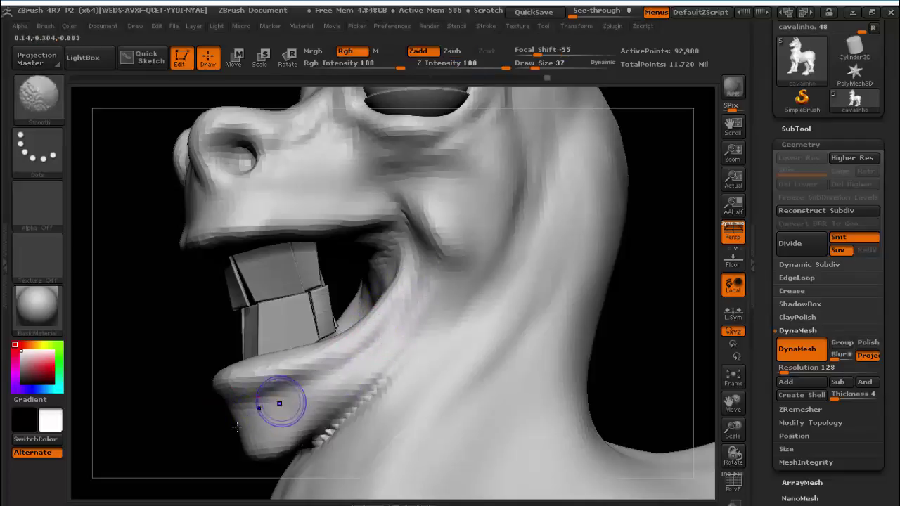
drag(171, 427, 246, 410)
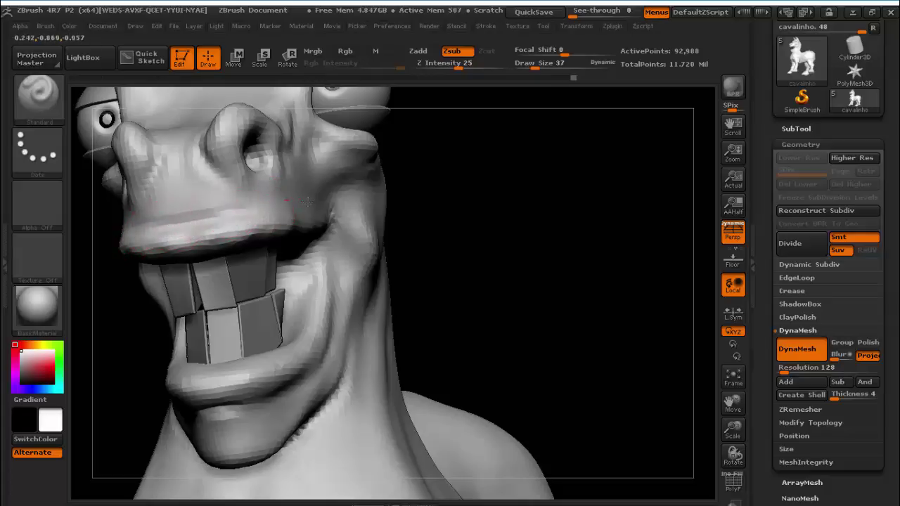
drag(438, 246, 227, 190)
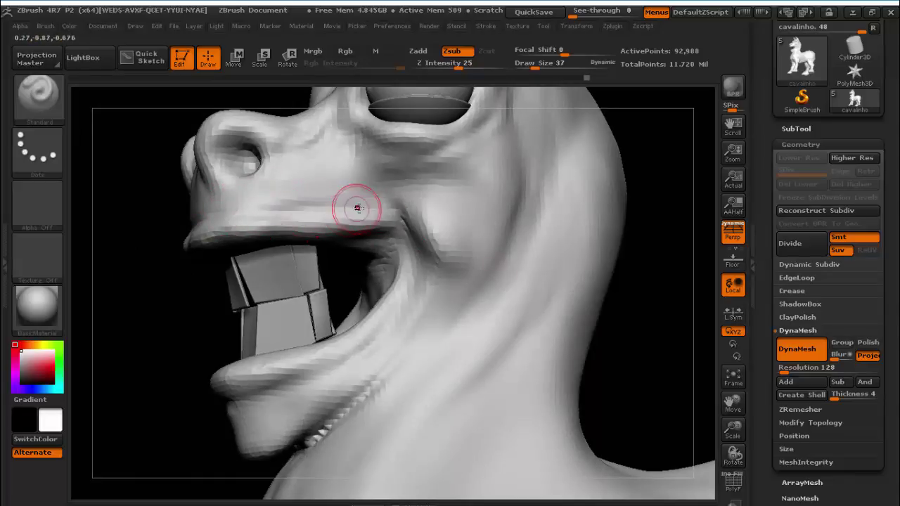
mouse_move(658, 342)
mouse_down()
mouse_move(633, 360)
mouse_move(675, 368)
mouse_up()
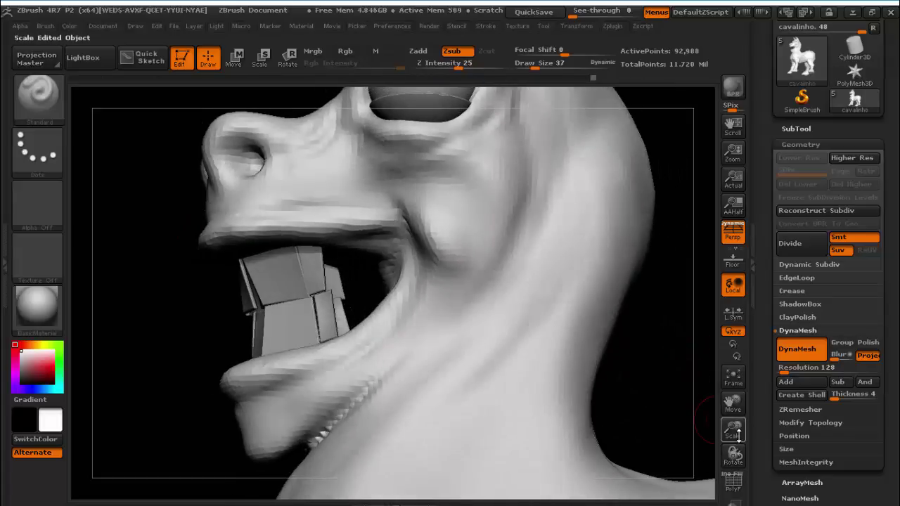
mouse_move(732, 429)
mouse_down()
mouse_move(705, 391)
mouse_move(566, 353)
mouse_up()
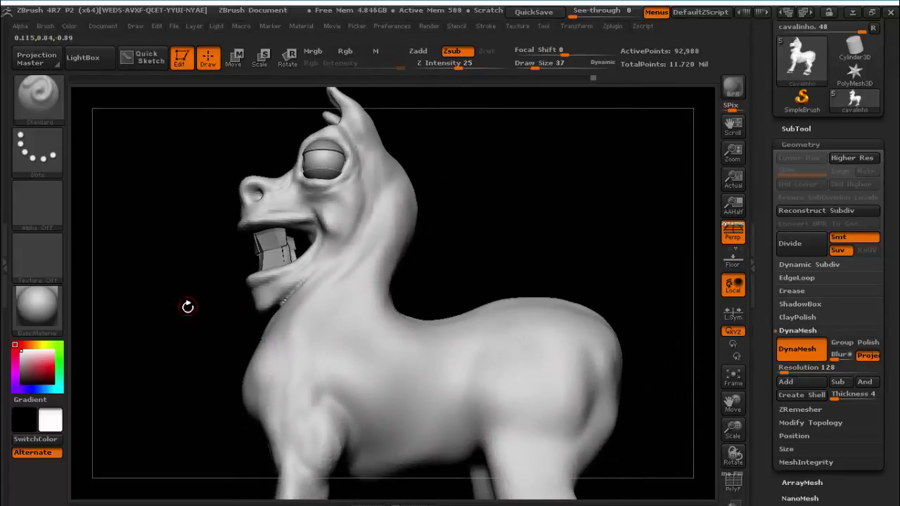
Alternate Zsub carving and Shift-smoothing over the horse's neck
mouse_move(188, 306)
mouse_down()
mouse_move(187, 328)
mouse_move(196, 321)
mouse_up()
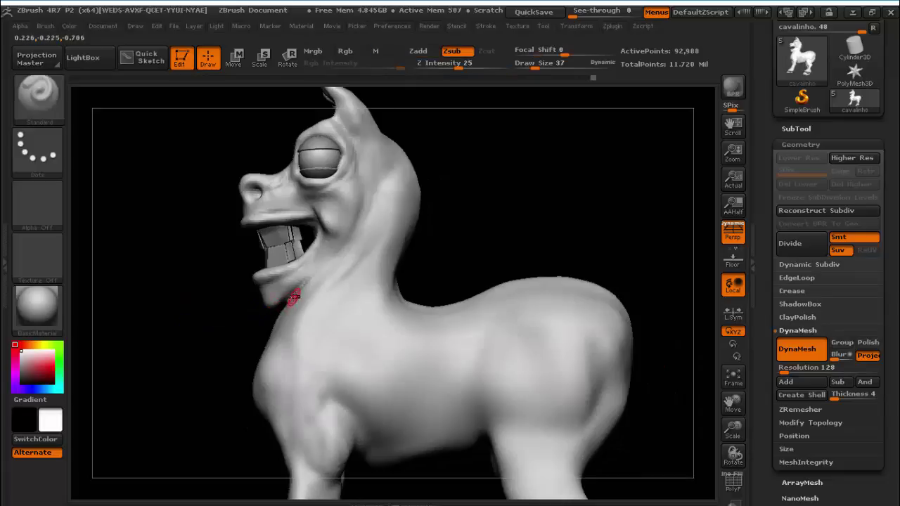
key(shift)
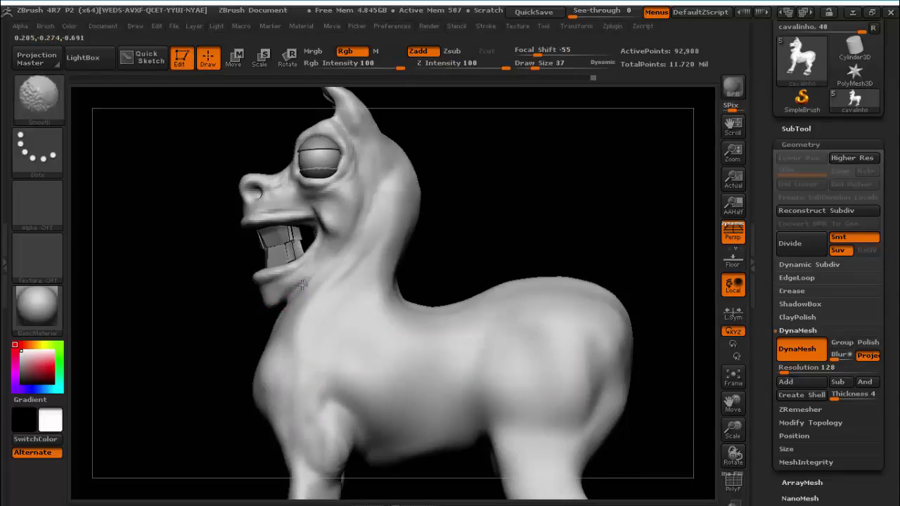
key(alt)
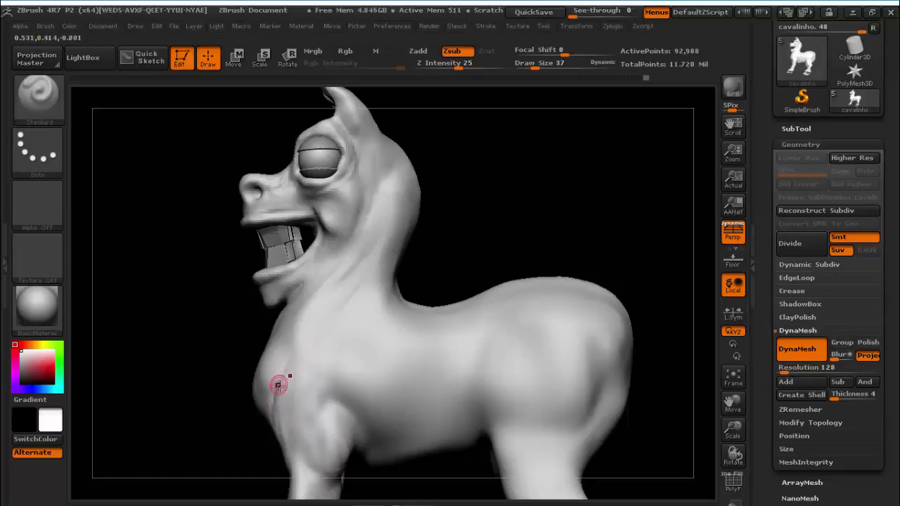
key(shift)
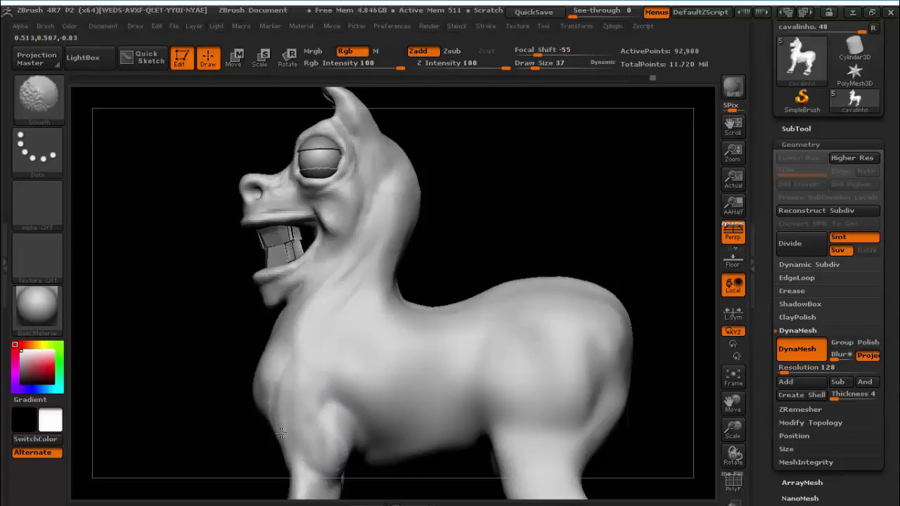
key(alt)
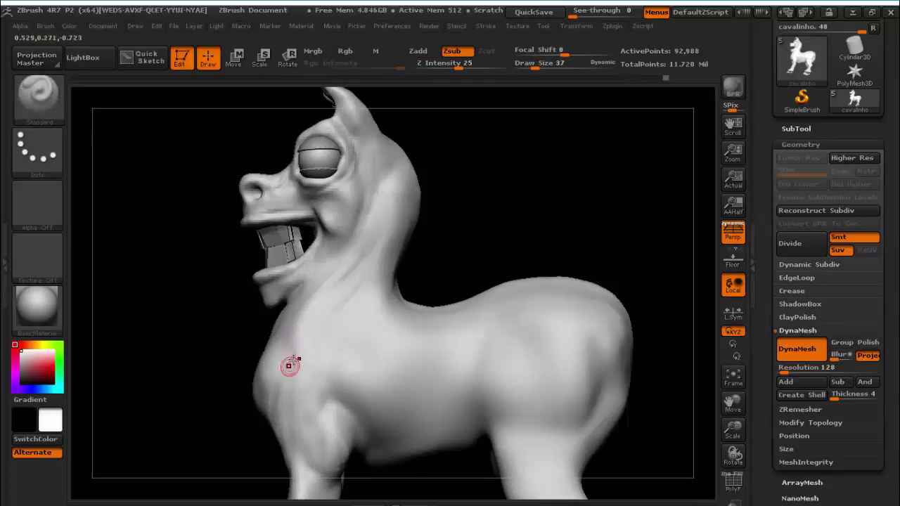
Carve and smooth the chest and front leg, then smooth the neck again
key(shift)
key(alt)
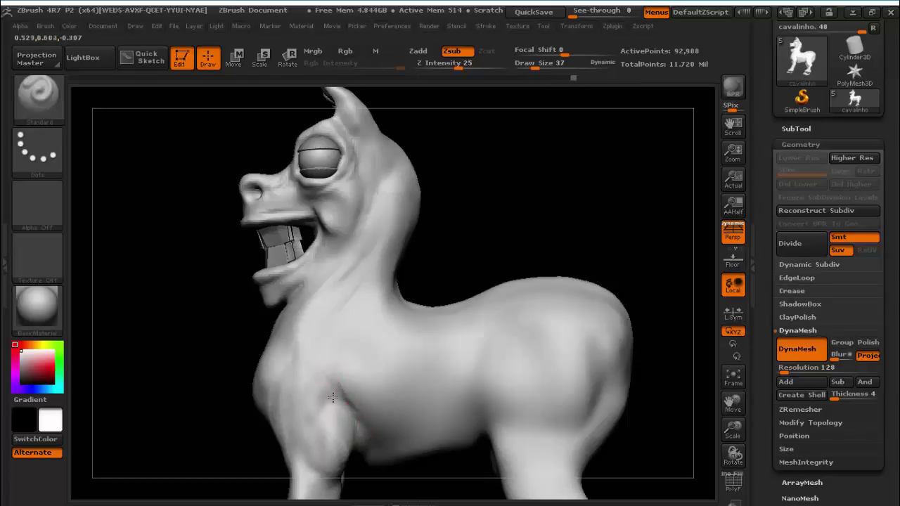
key(shift)
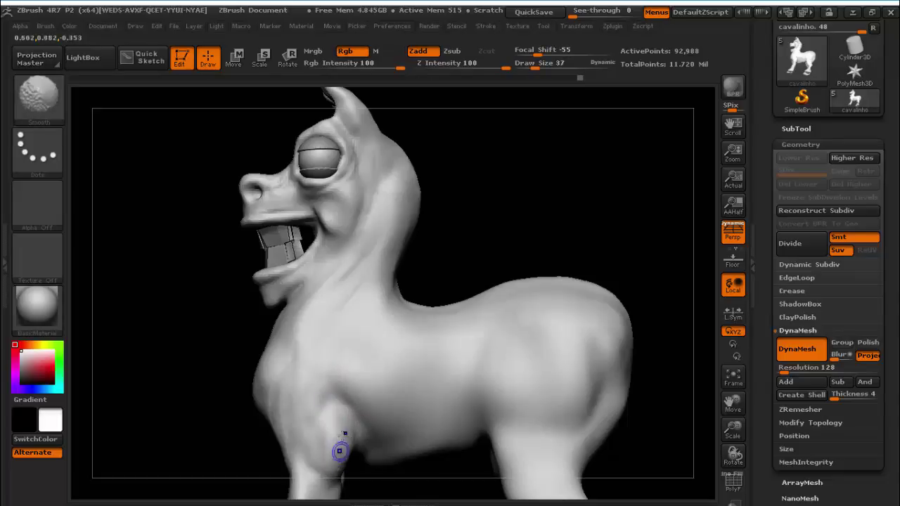
key(alt)
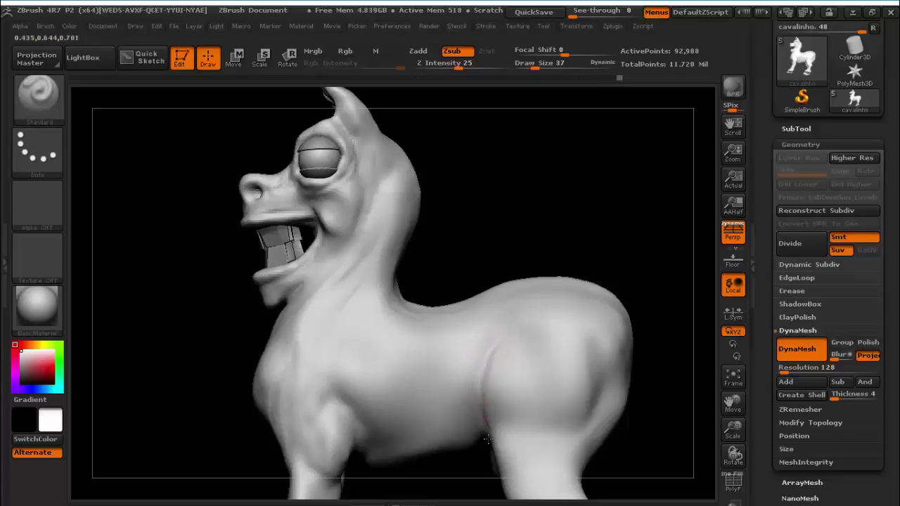
key(shift)
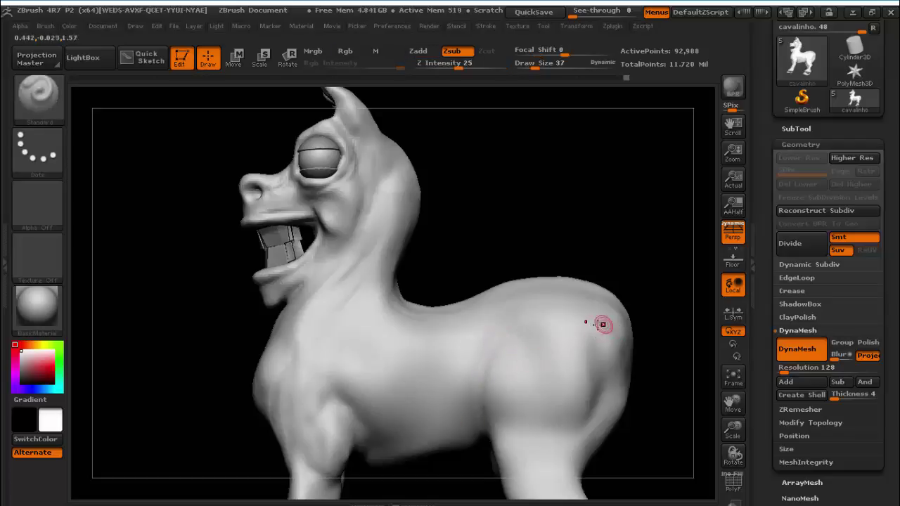
mouse_move(202, 417)
mouse_down()
mouse_move(210, 430)
mouse_move(191, 423)
mouse_up()
key(shift)
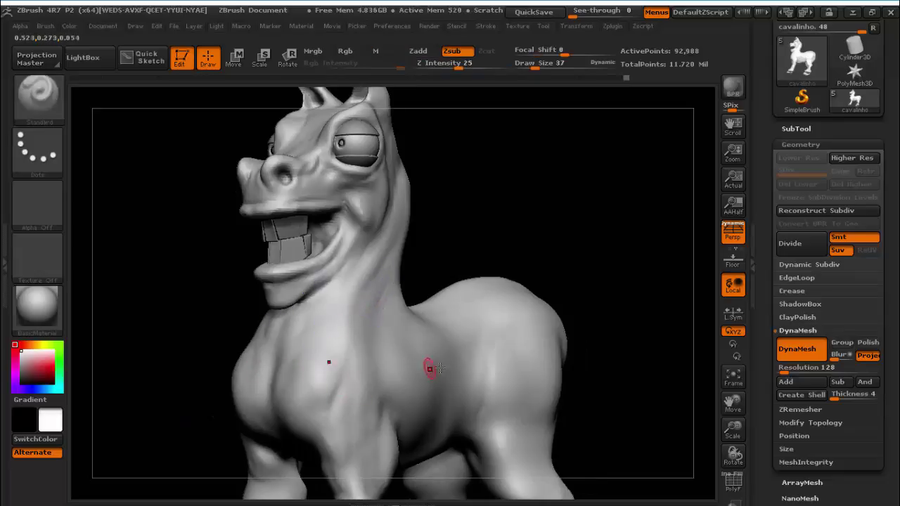
Carve a faint line across the hindquarters and orbit to check the side and back
drag(479, 357, 480, 392)
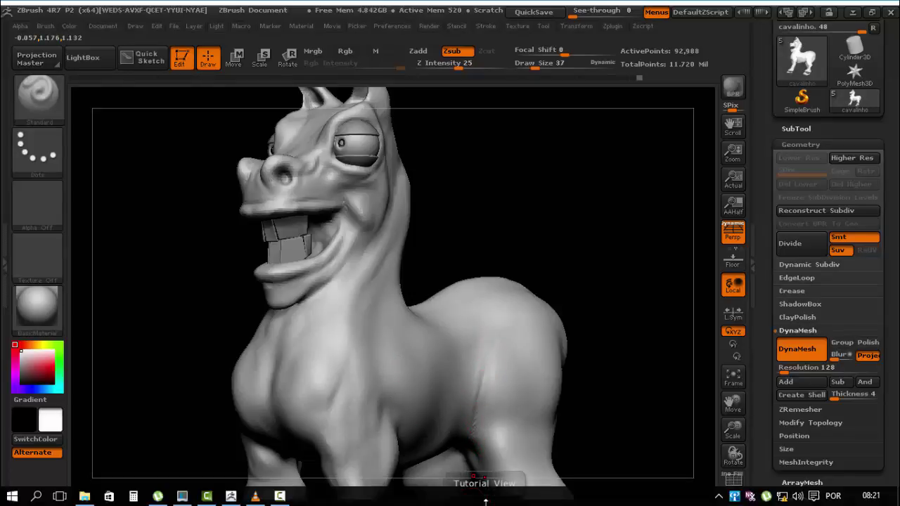
click(12, 496)
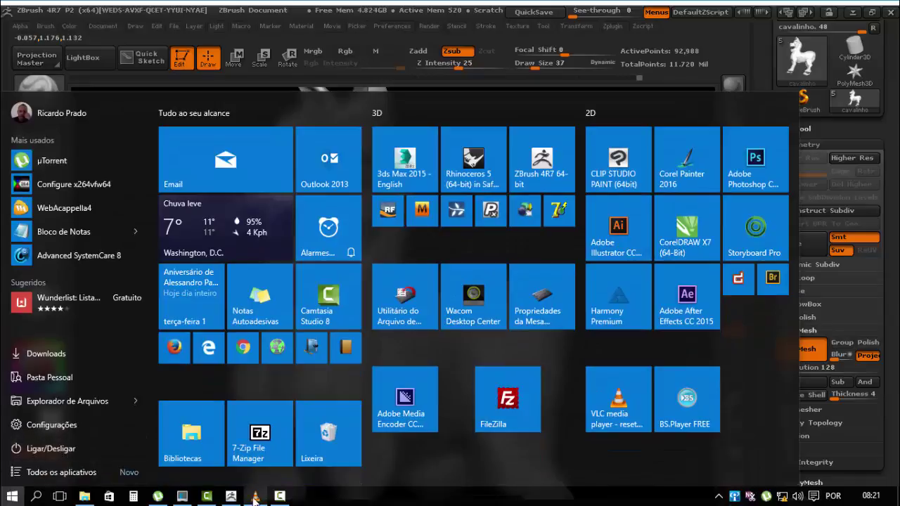
click(280, 495)
click(837, 444)
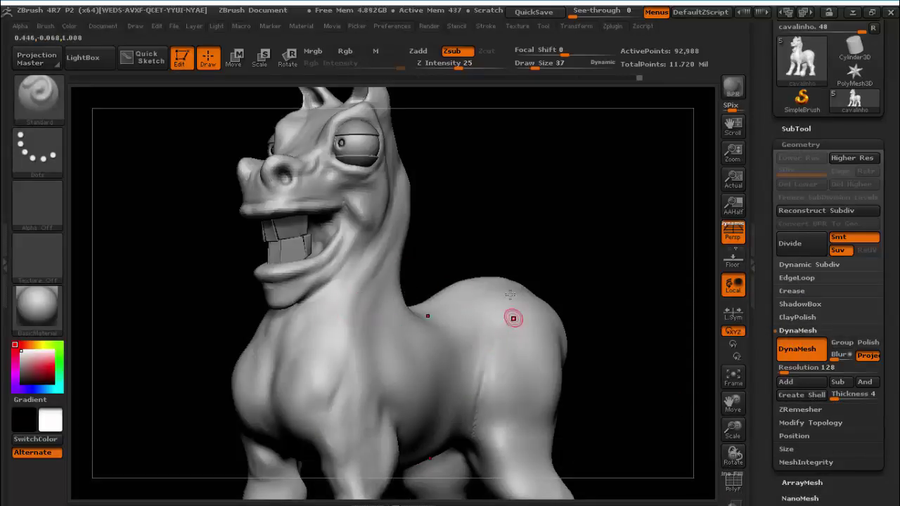
mouse_move(602, 267)
mouse_down()
mouse_move(542, 280)
mouse_move(575, 225)
mouse_move(562, 342)
mouse_up()
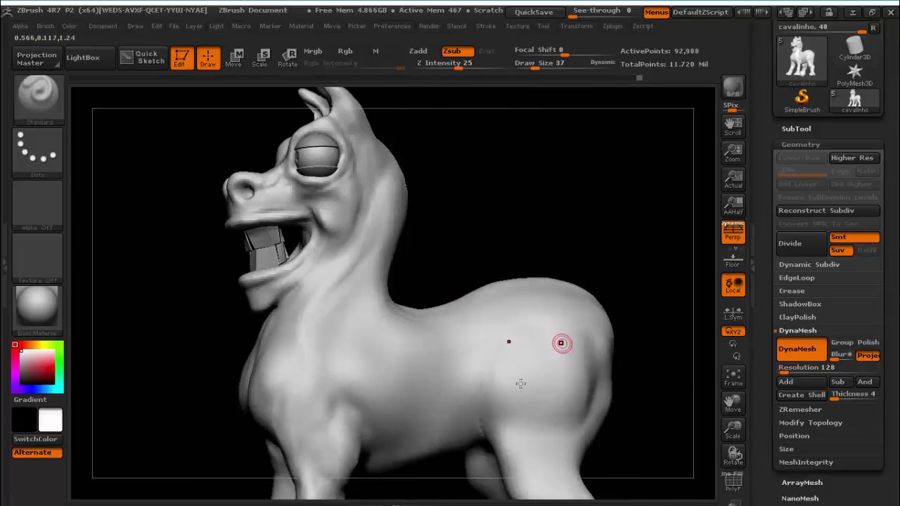
Set the stroke to FreeHand with LazyMouse on, LazyRadius 14 and LazySmooth 2
click(541, 25)
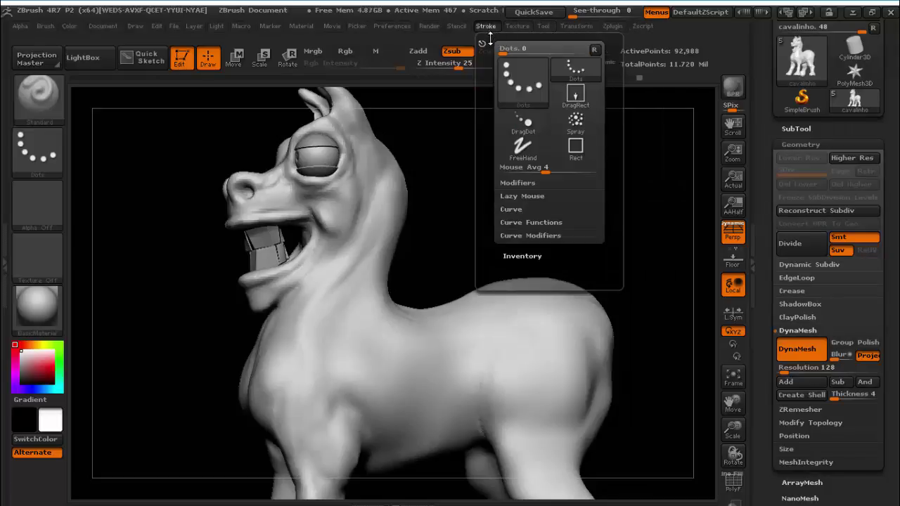
click(524, 87)
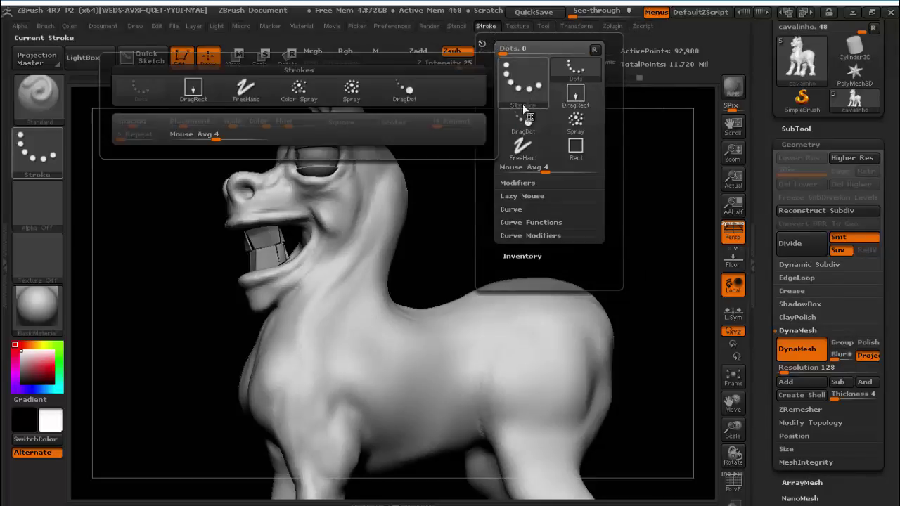
click(522, 146)
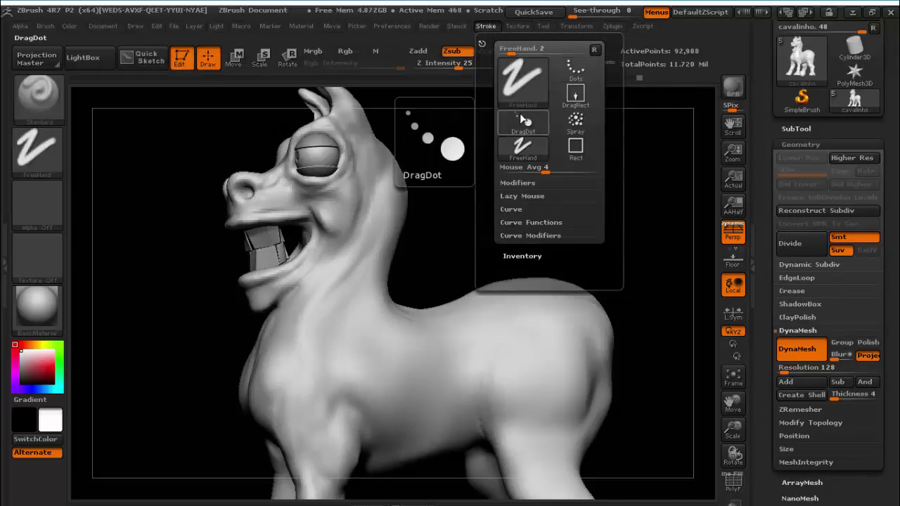
click(525, 197)
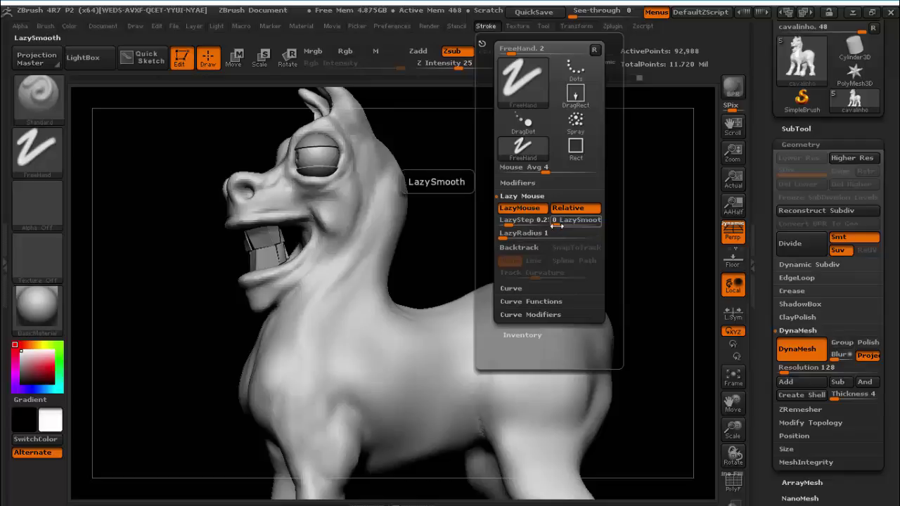
click(514, 241)
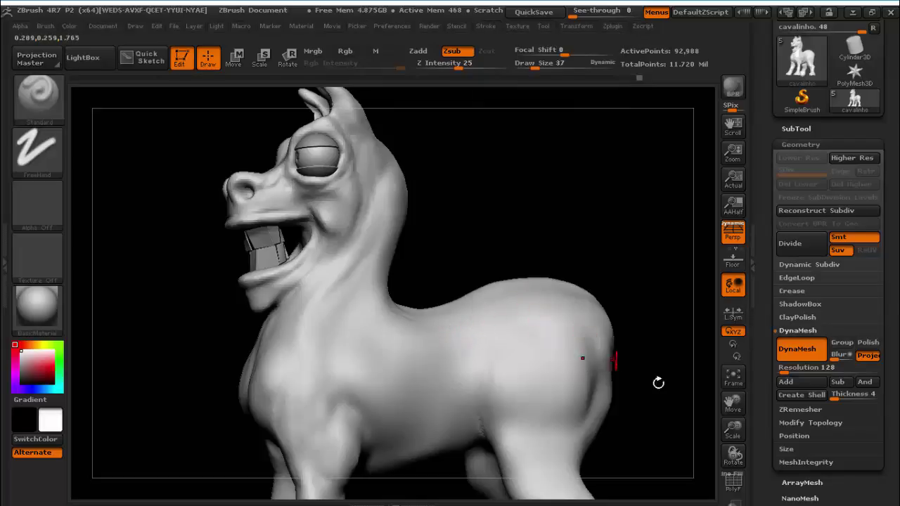
Carve a short crease down the flank above the leg and smooth its jagged line
drag(734, 429, 733, 475)
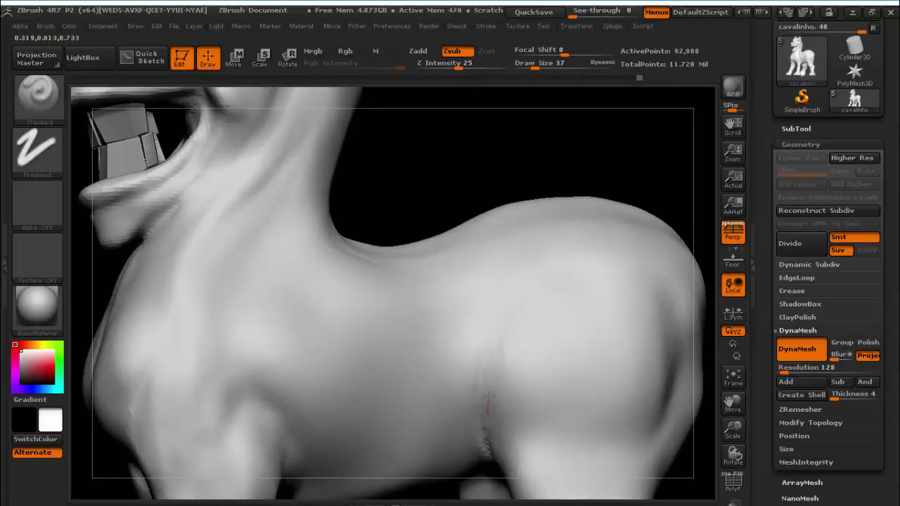
drag(489, 397, 493, 364)
mouse_move(484, 431)
mouse_down()
mouse_move(482, 394)
mouse_move(494, 366)
mouse_up()
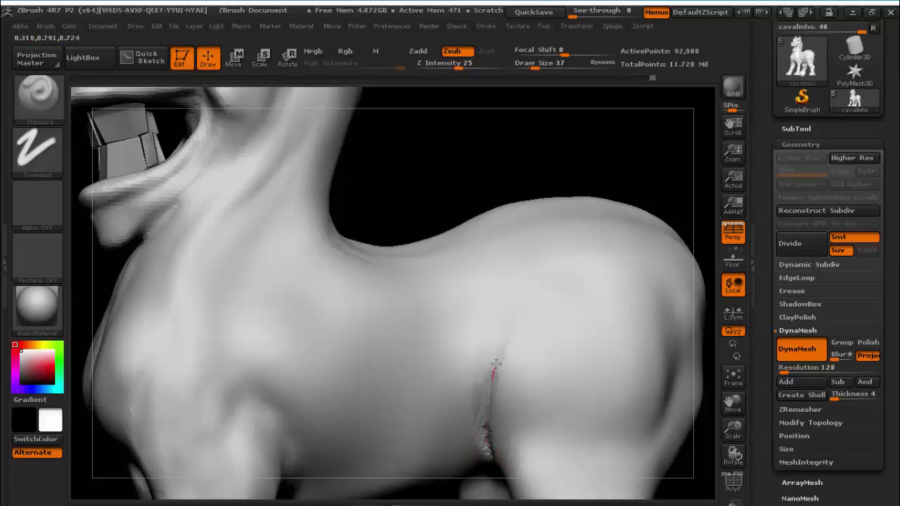
drag(513, 323, 506, 348)
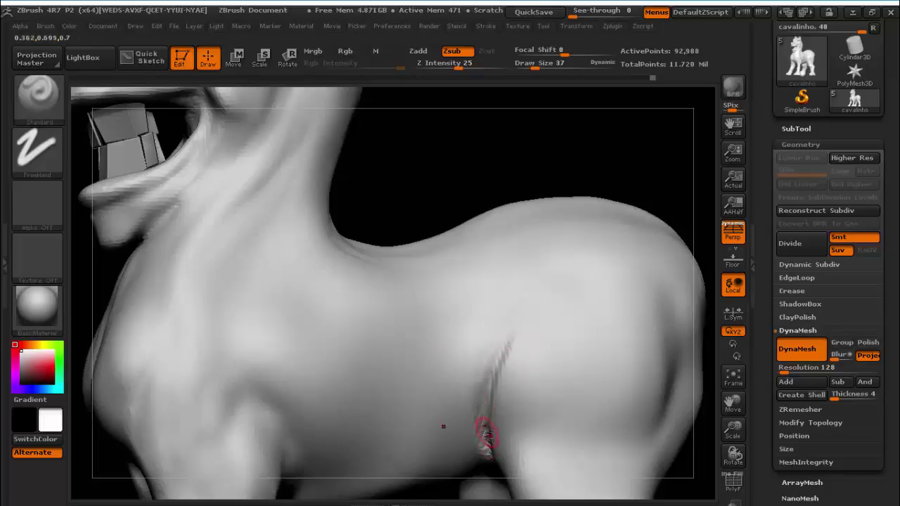
key(shift)
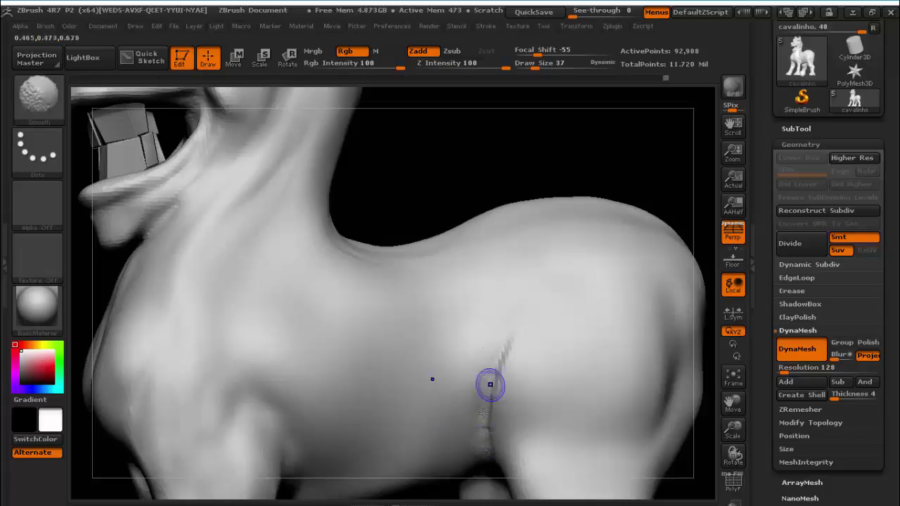
shift+drag(521, 336, 483, 416)
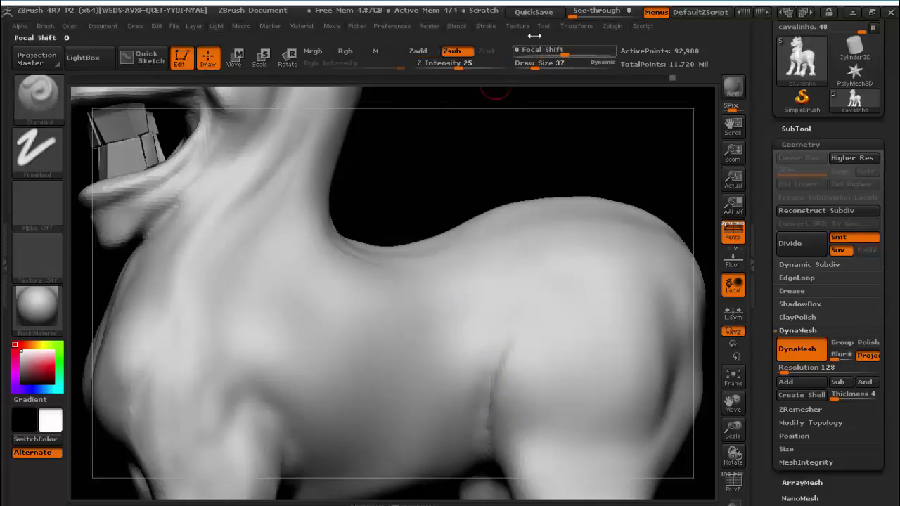
click(485, 26)
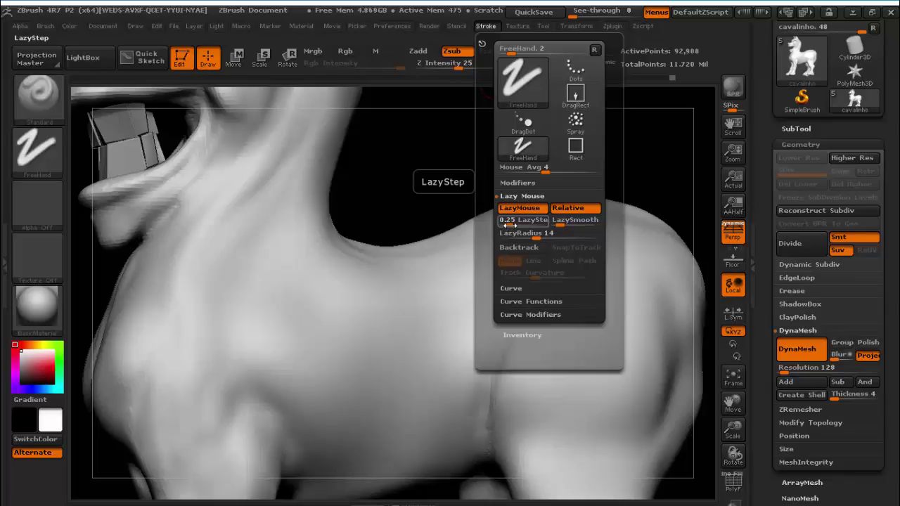
Set LazyStep to about 0.21 and LazyRadius to 18 in the Lazy Mouse settings
drag(507, 225, 504, 225)
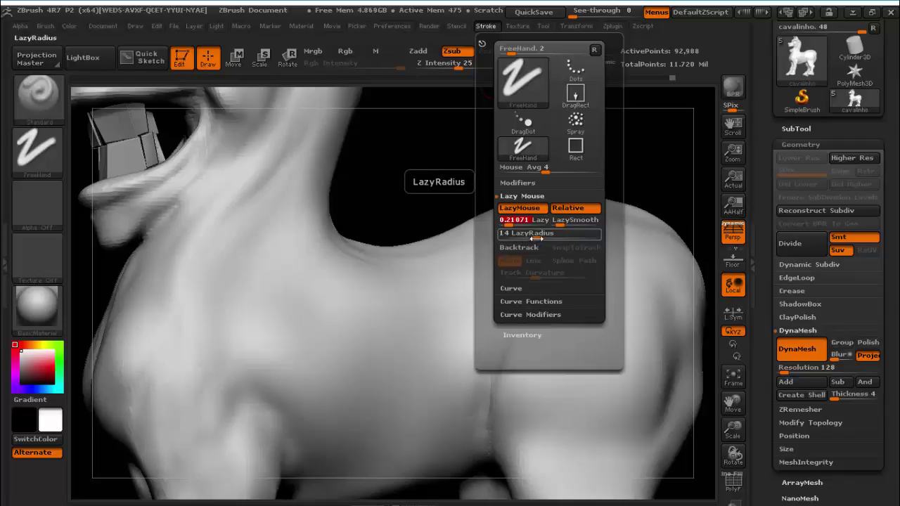
drag(529, 238, 539, 237)
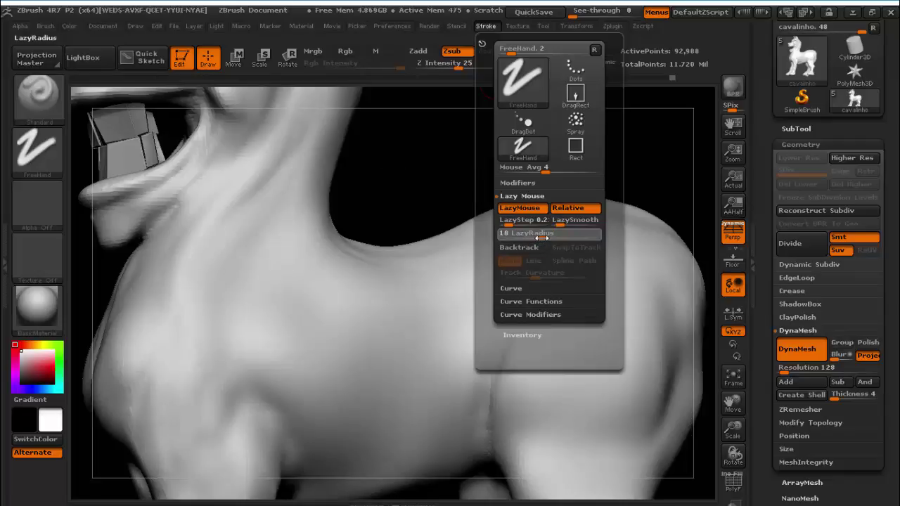
drag(520, 223, 524, 223)
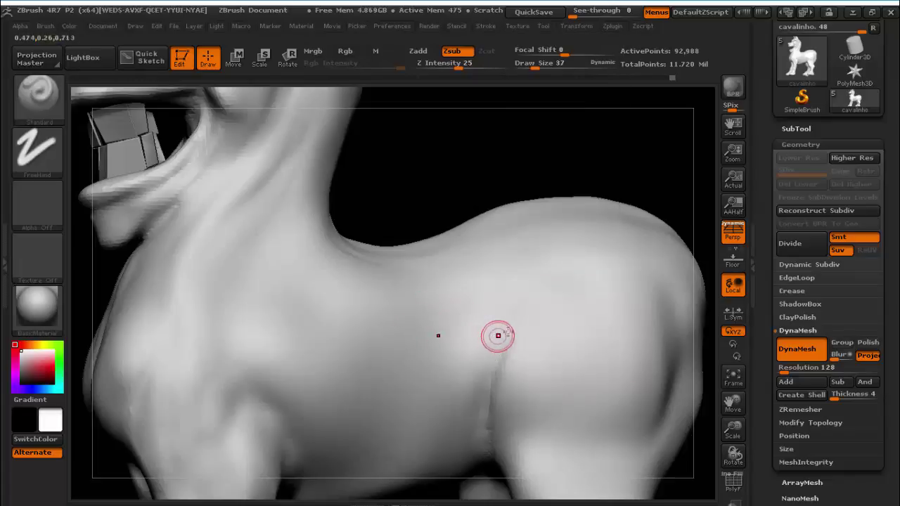
Deepen the flank crease above the front leg with Zsub strokes
mouse_move(518, 328)
mouse_down()
mouse_move(490, 378)
mouse_move(496, 359)
mouse_up()
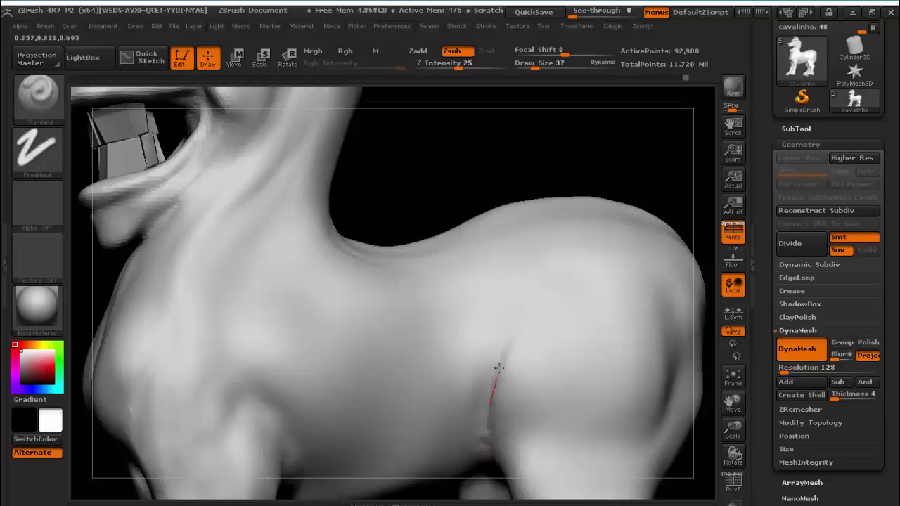
drag(518, 328, 495, 387)
drag(499, 359, 501, 357)
Change Stroke settings, smooth the crease groove, and rotate the horse toward its neck
click(489, 28)
click(518, 321)
click(482, 421)
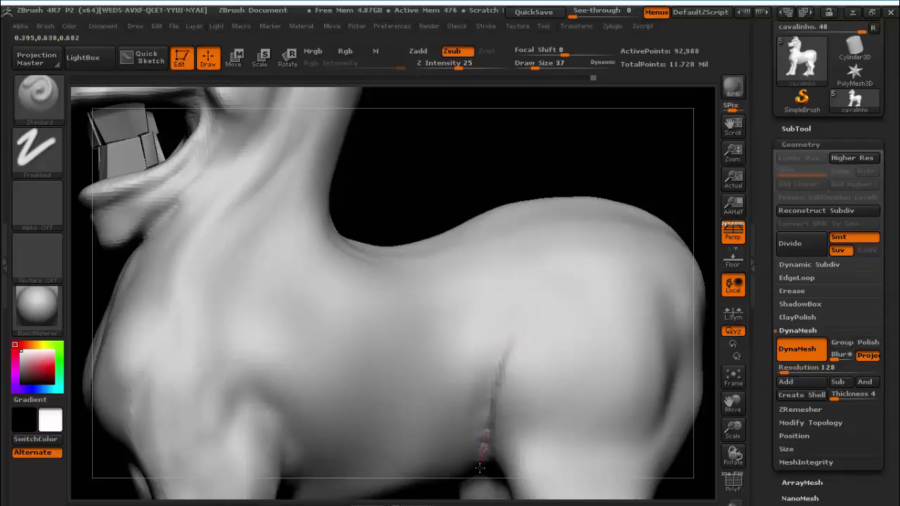
click(494, 376)
mouse_move(483, 438)
mouse_down()
mouse_move(480, 428)
mouse_move(478, 463)
mouse_up()
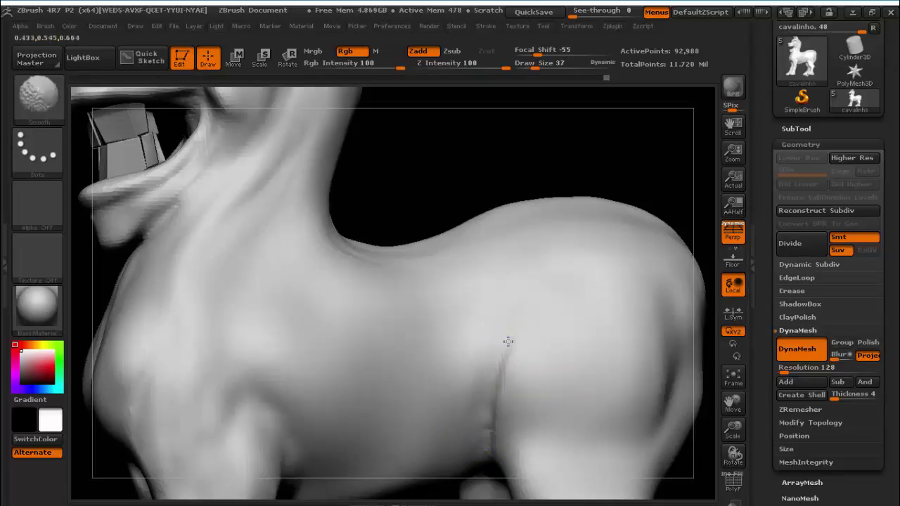
shift+drag(521, 337, 487, 447)
drag(514, 150, 476, 161)
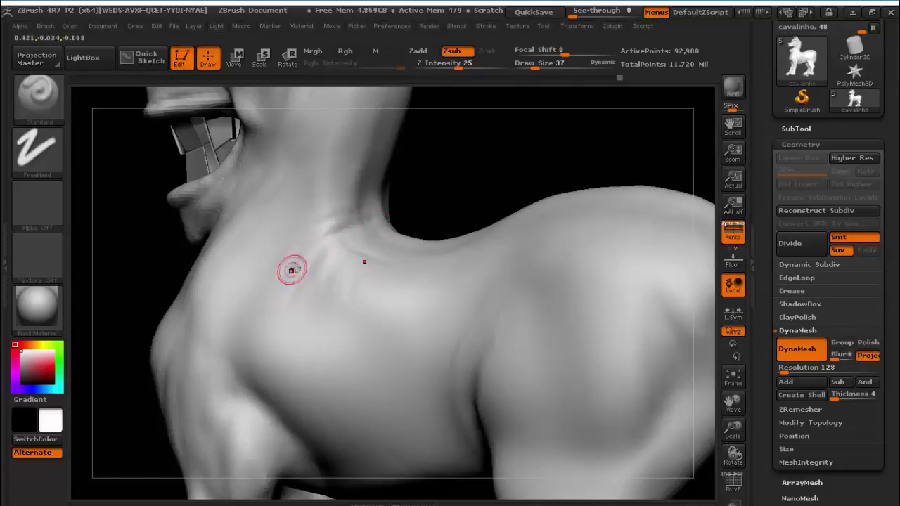
Carve several creases up to the neck-shoulder junction and soften them with Smooth
drag(301, 261, 386, 225)
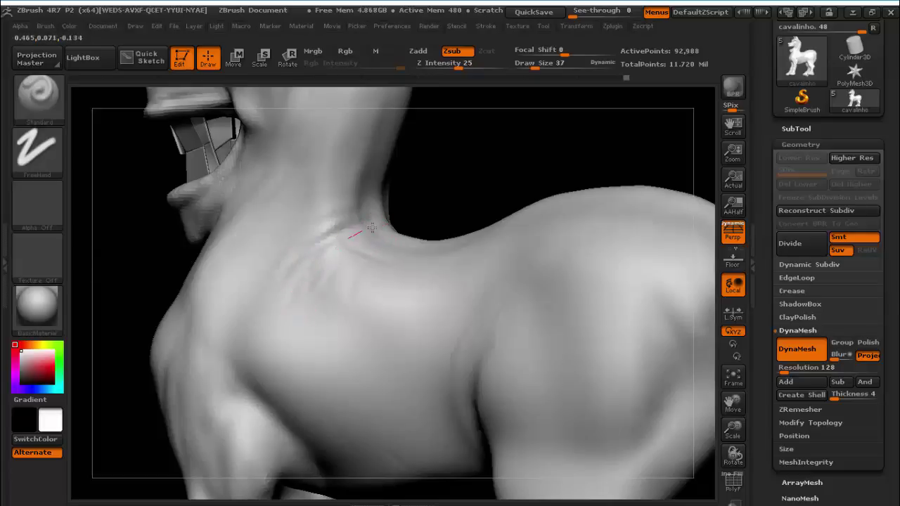
drag(307, 273, 384, 220)
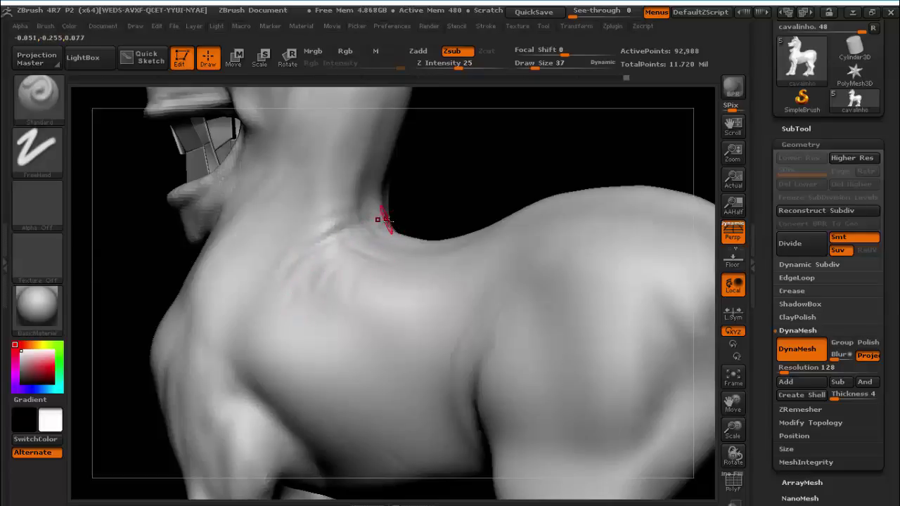
drag(313, 291, 332, 264)
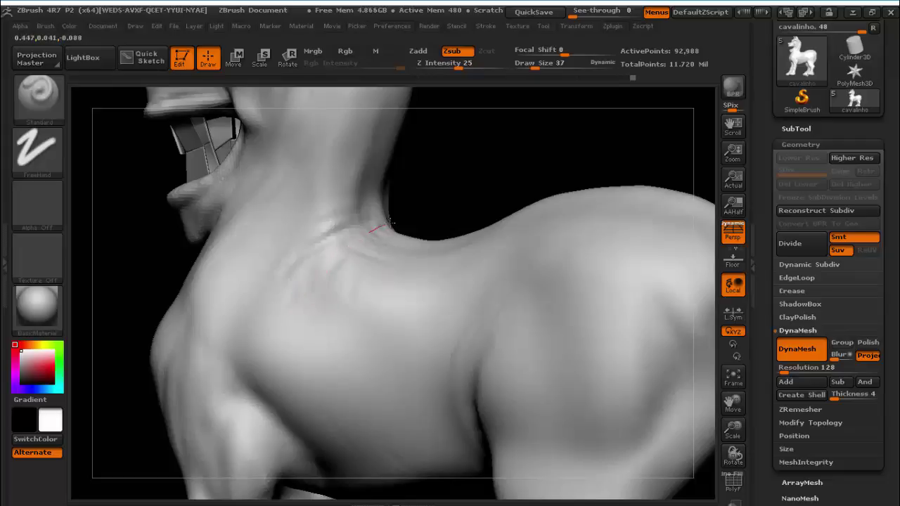
mouse_move(307, 302)
mouse_down()
mouse_move(345, 255)
mouse_move(337, 279)
mouse_move(391, 235)
mouse_up()
mouse_move(358, 305)
mouse_down()
mouse_move(379, 252)
mouse_move(331, 249)
mouse_up()
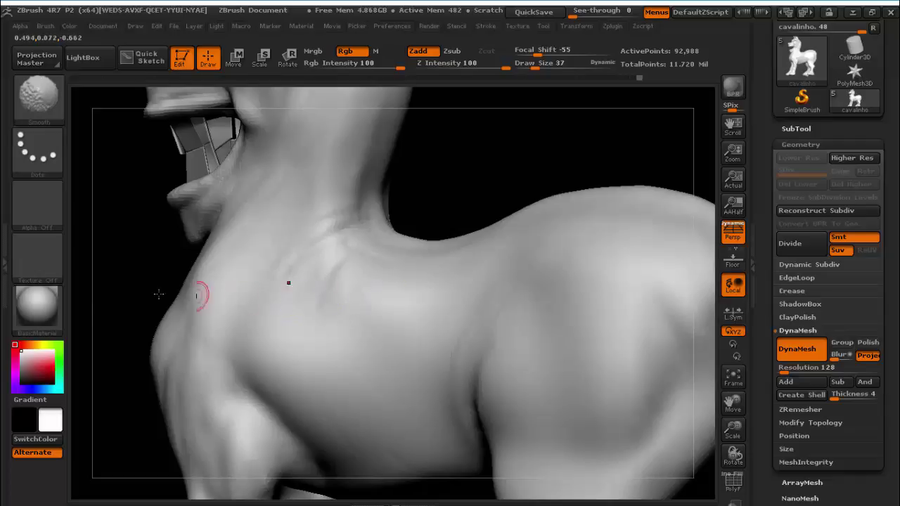
shift+drag(335, 215, 261, 275)
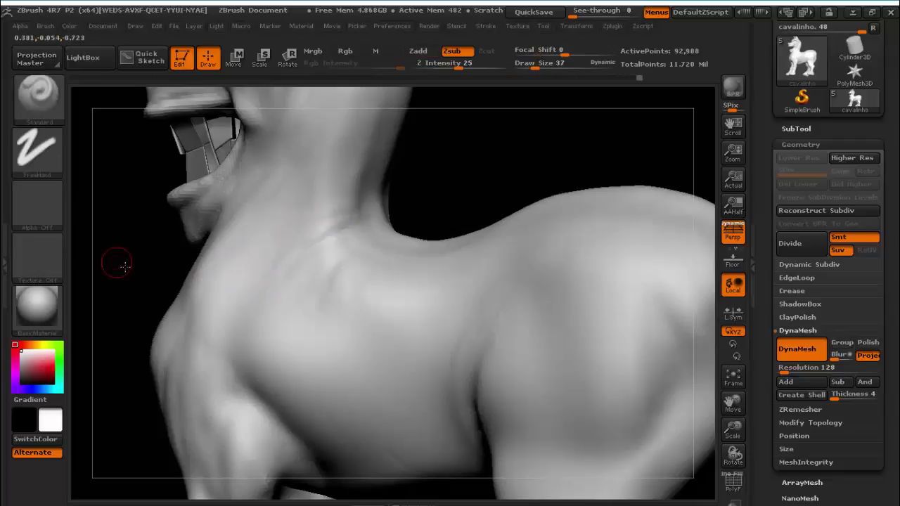
drag(117, 264, 211, 282)
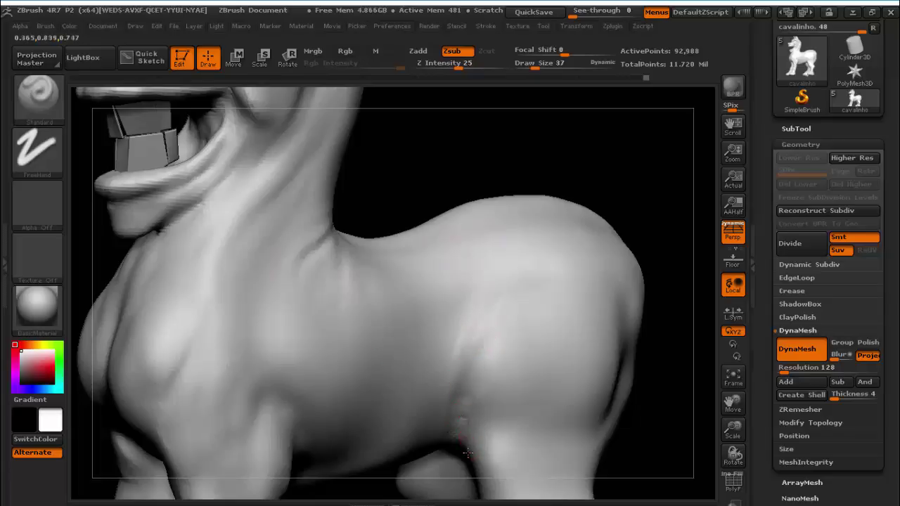
Carve and deepen a crease running down the front leg
drag(458, 411, 468, 376)
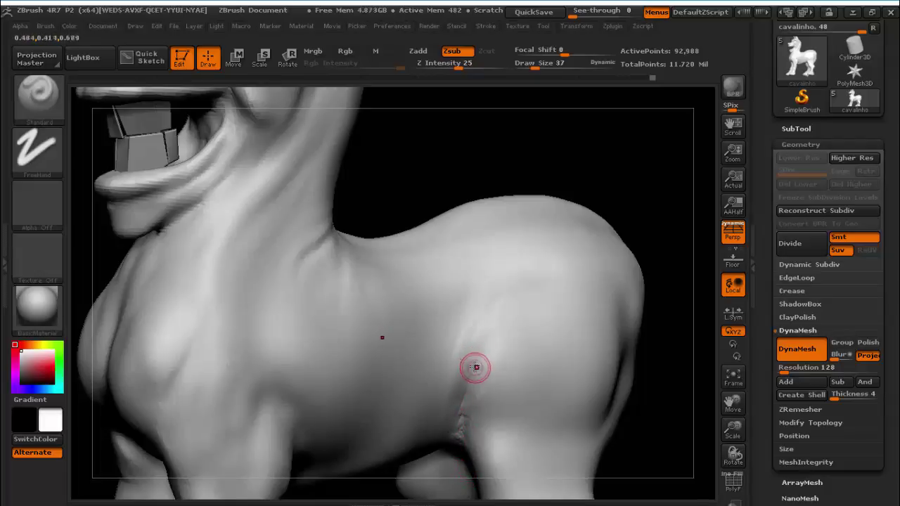
drag(475, 367, 461, 424)
drag(469, 383, 459, 424)
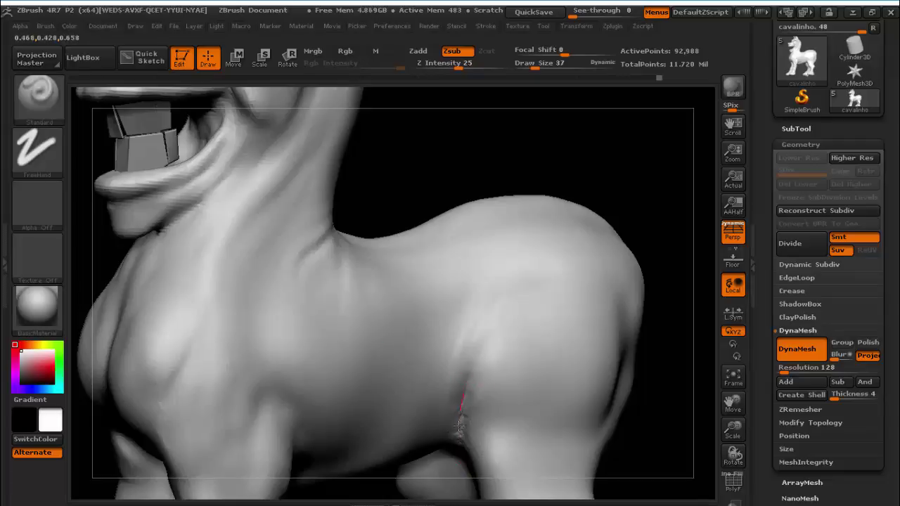
drag(476, 358, 470, 381)
mouse_move(475, 331)
mouse_down()
mouse_move(456, 432)
mouse_move(464, 398)
mouse_up()
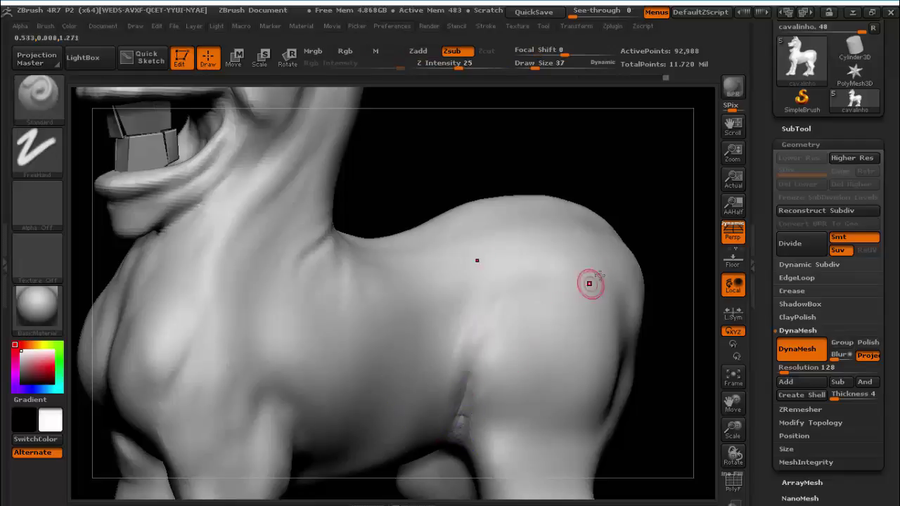
Leave masking and smooth the edges of the leg crease
ctrl+drag(617, 164, 610, 273)
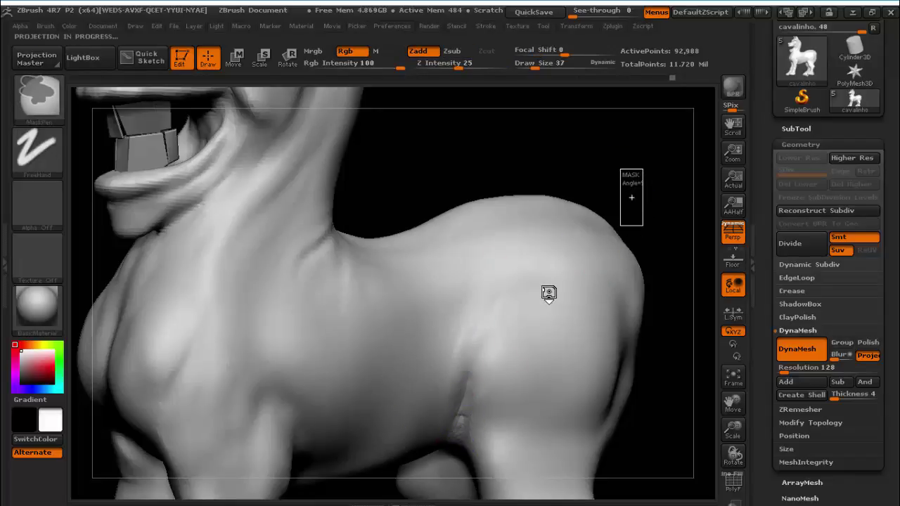
key(alt)
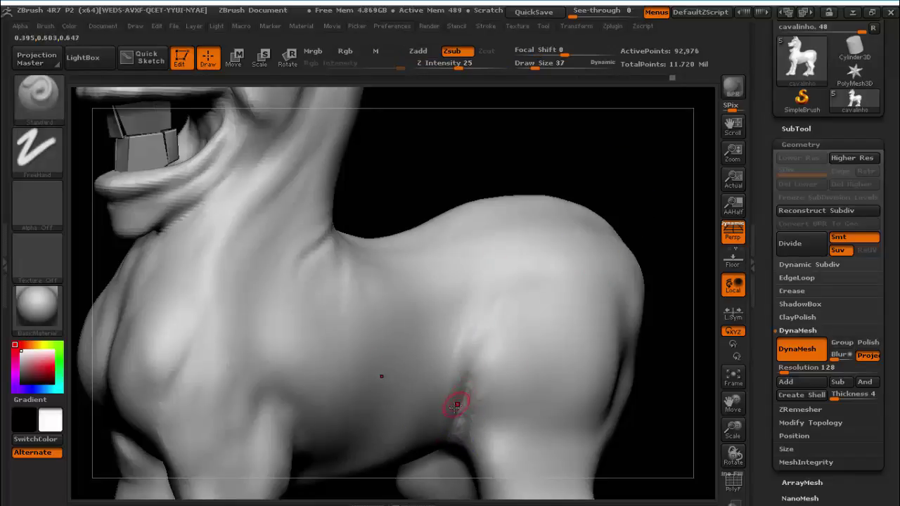
shift+drag(450, 414, 467, 438)
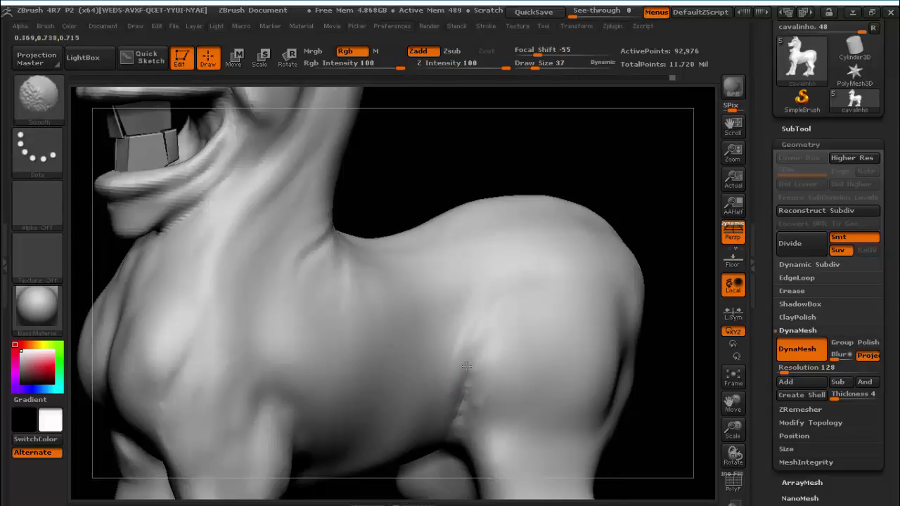
shift+drag(458, 431, 461, 419)
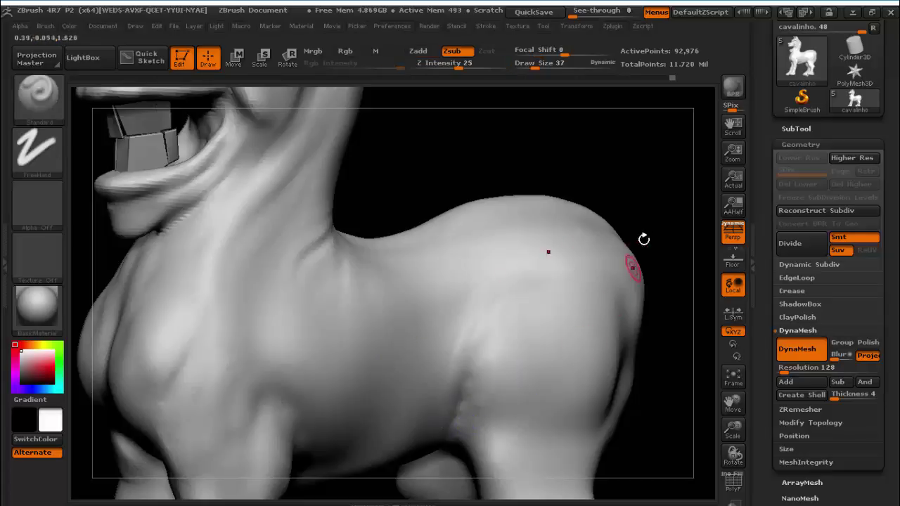
drag(663, 203, 319, 253)
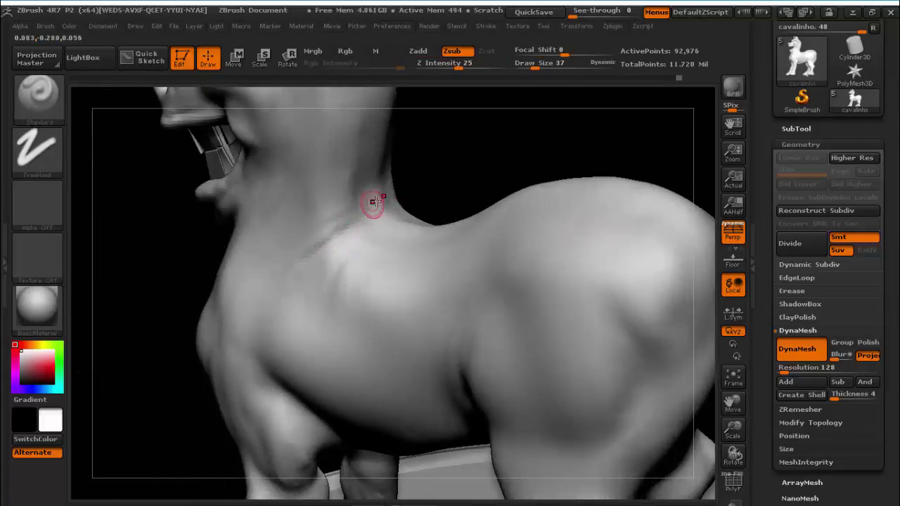
Deepen the groove down the neck, smooth the neck and shoulder, then turn to the mouth
drag(354, 217, 287, 285)
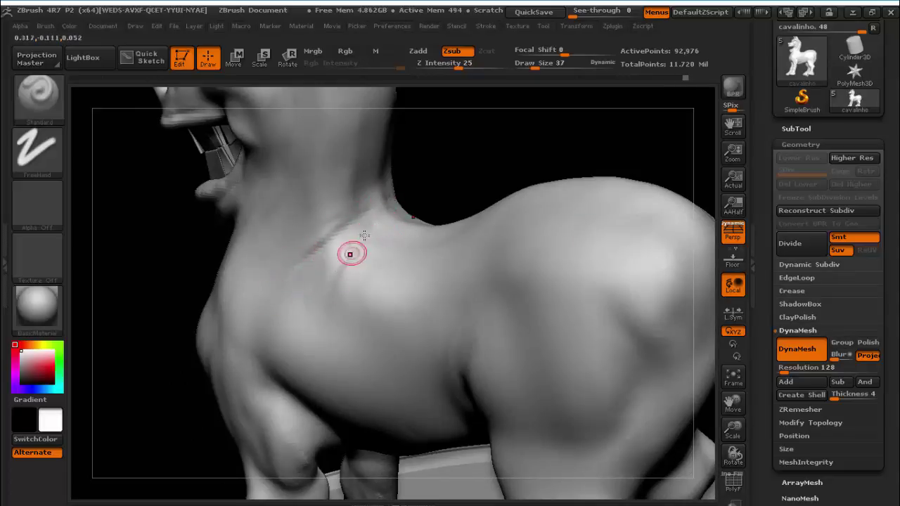
mouse_move(341, 277)
mouse_down()
mouse_move(373, 227)
mouse_move(337, 267)
mouse_up()
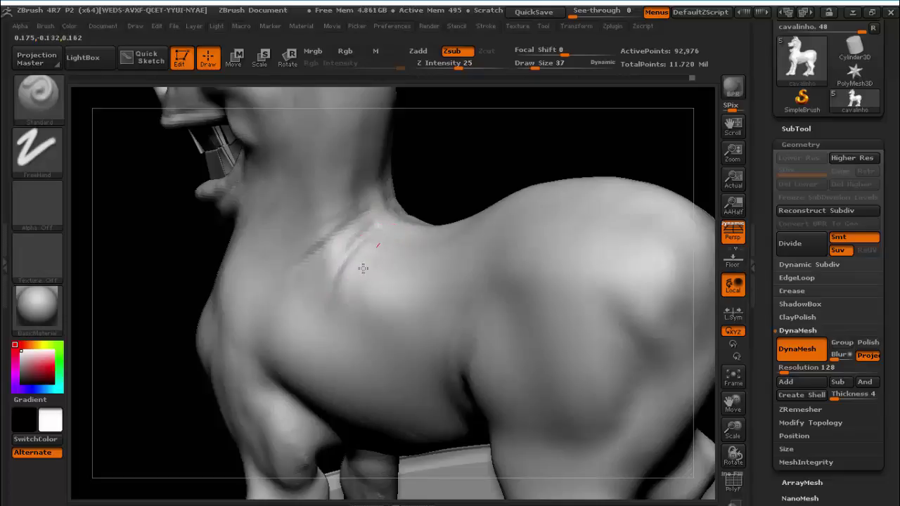
drag(363, 268, 352, 295)
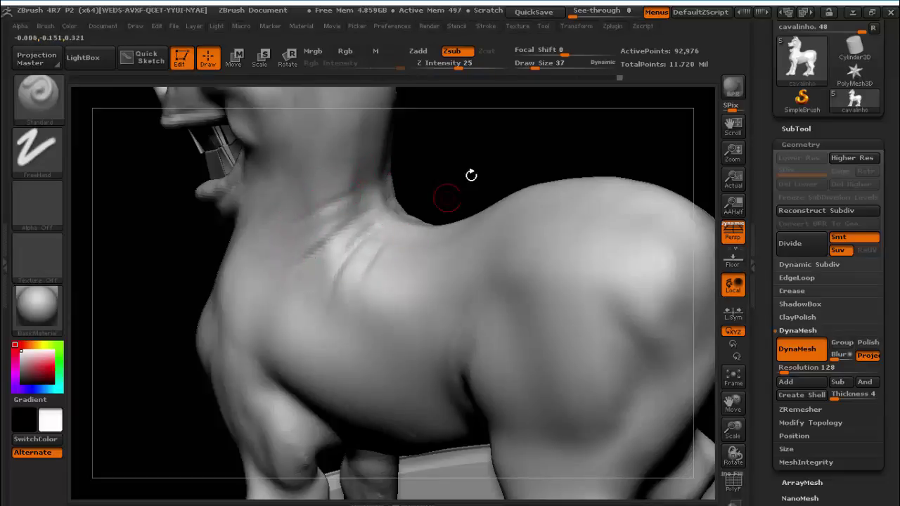
key(ctrl)
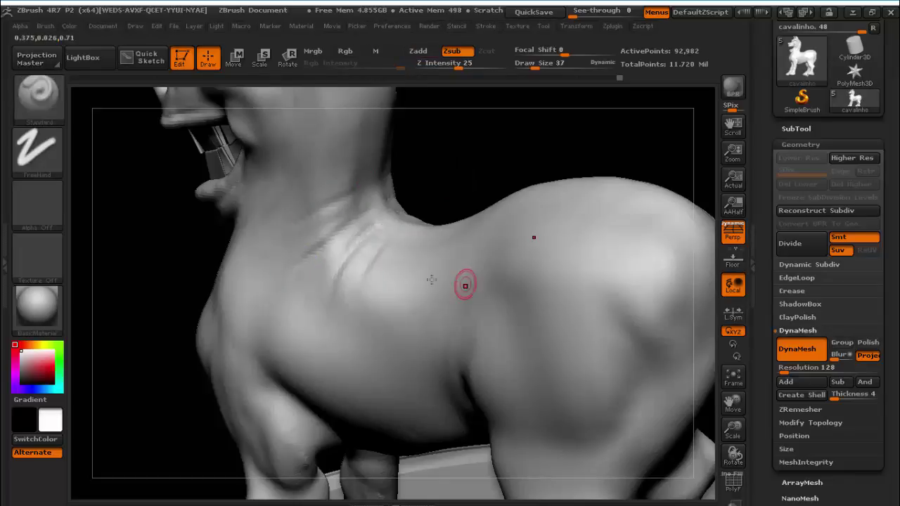
key(shift)
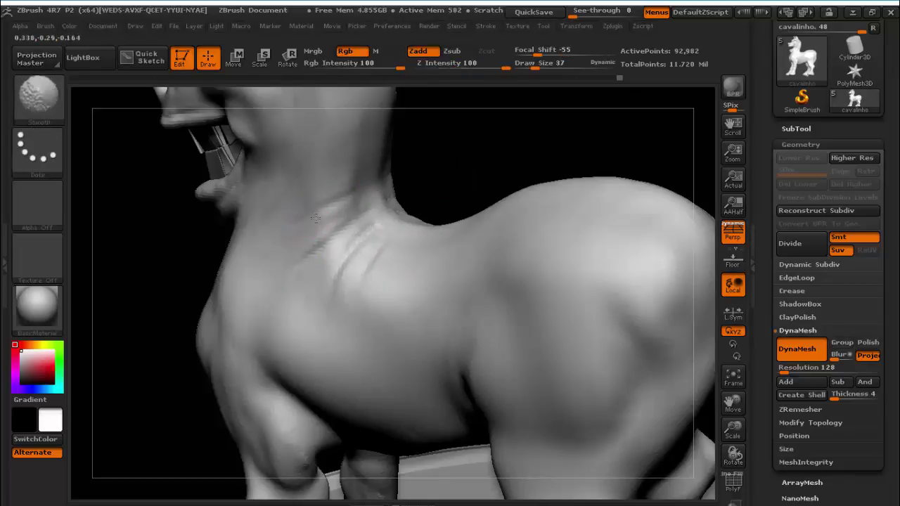
shift+drag(306, 202, 312, 257)
mouse_move(171, 298)
mouse_down()
mouse_move(161, 275)
mouse_move(283, 337)
mouse_move(291, 181)
mouse_move(242, 161)
mouse_move(302, 197)
mouse_up()
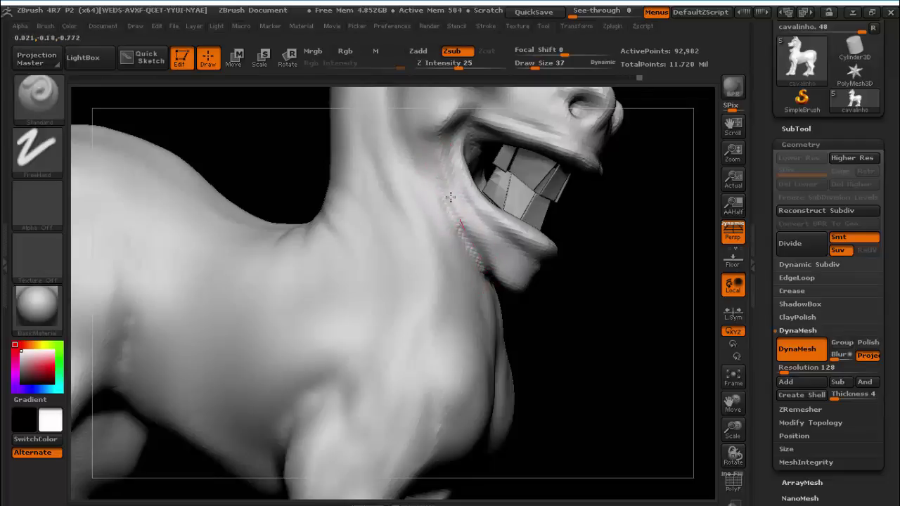
Carve a crease along the jaw-neck seam and smooth out its zigzag
mouse_move(470, 247)
mouse_down()
mouse_move(430, 169)
mouse_move(478, 260)
mouse_move(438, 175)
mouse_move(453, 220)
mouse_move(456, 176)
mouse_move(497, 232)
mouse_up()
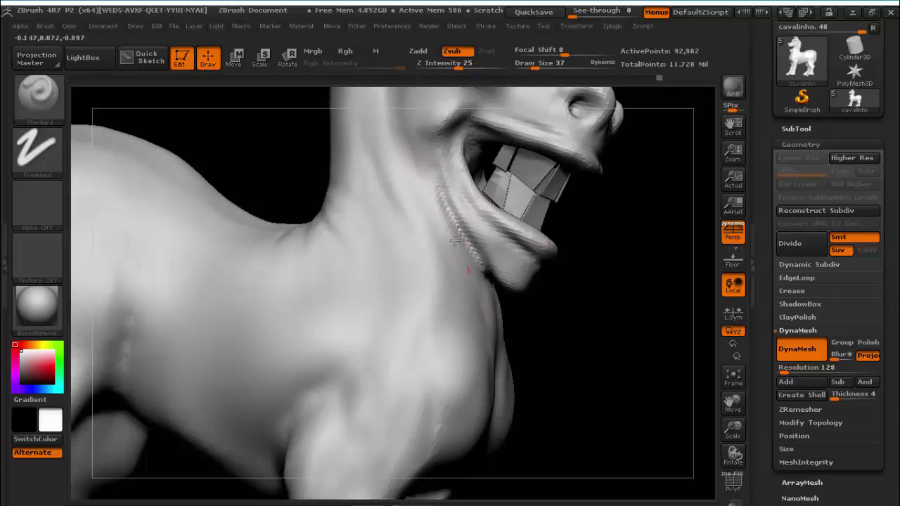
mouse_move(596, 296)
ctrl+mouse_down()
mouse_move(607, 386)
mouse_move(567, 380)
ctrl+mouse_up()
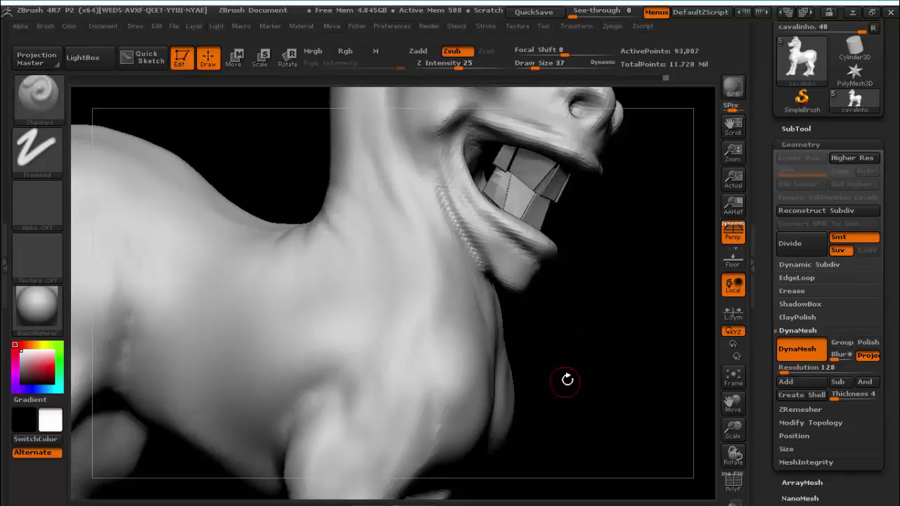
key(shift)
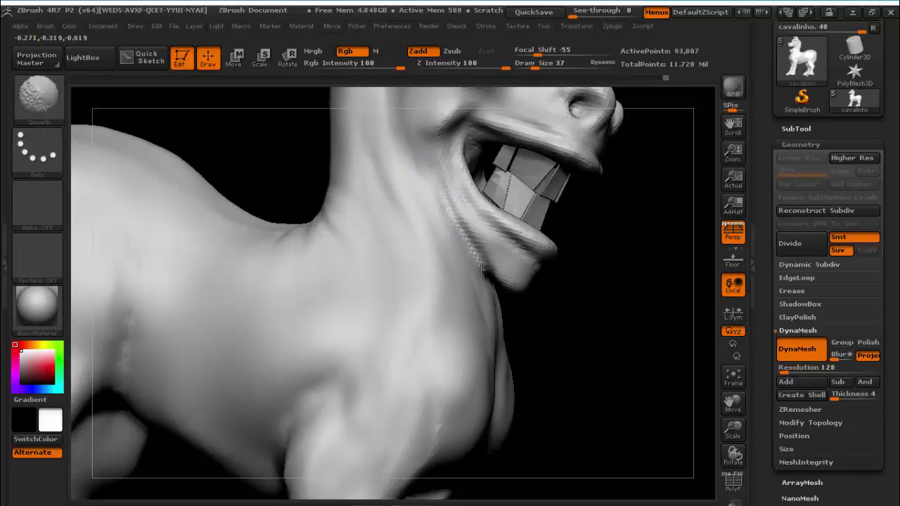
shift+drag(458, 239, 455, 244)
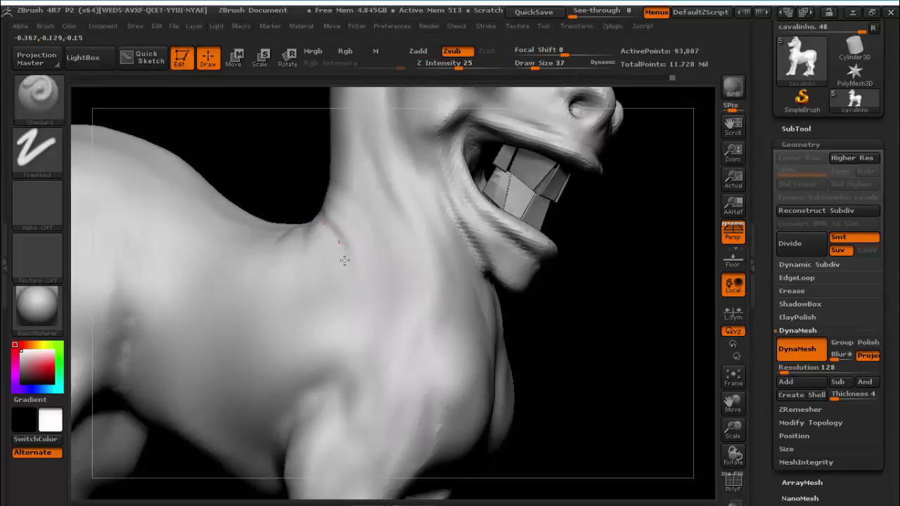
Add light sculpt strokes on the neck and chest, rotating to view them
mouse_move(342, 255)
mouse_down()
mouse_move(335, 236)
mouse_move(345, 237)
mouse_up()
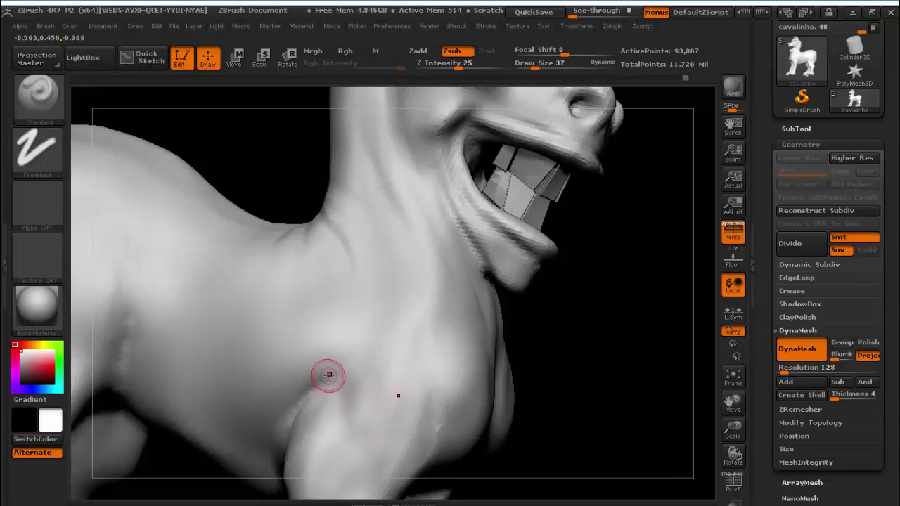
drag(340, 371, 345, 372)
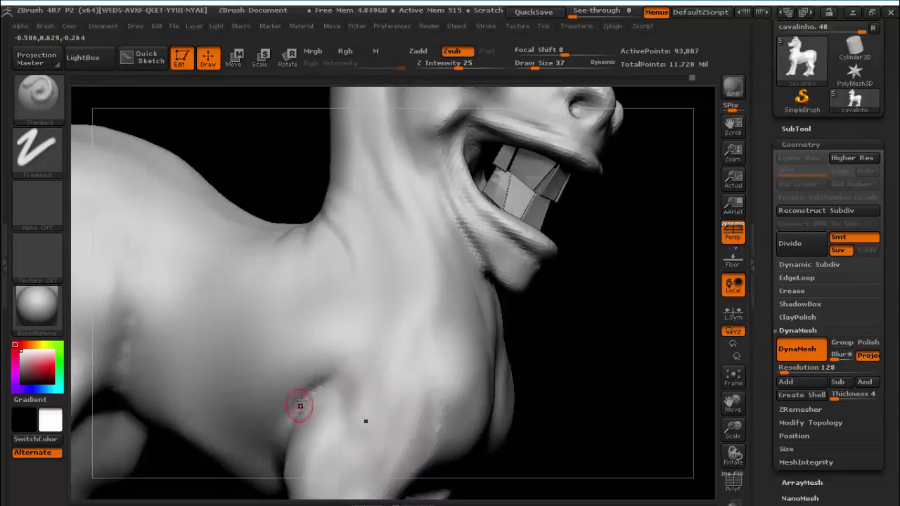
key(shift)
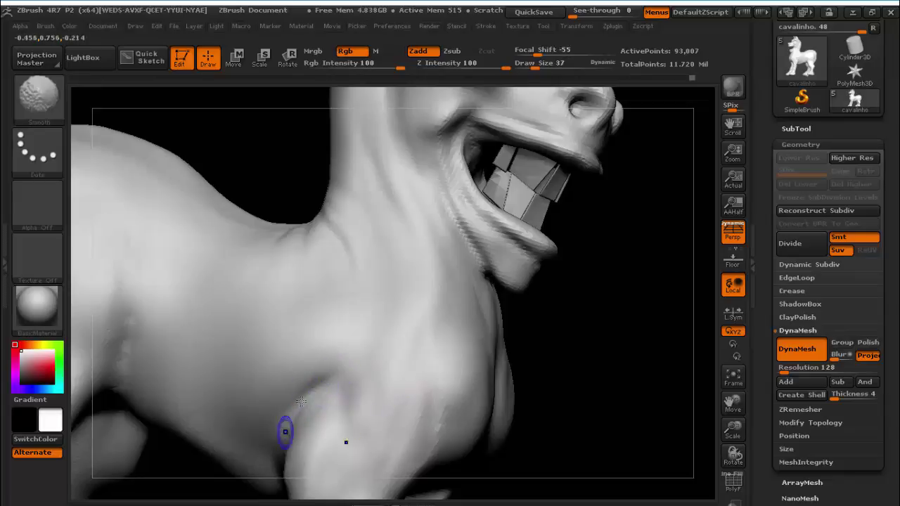
drag(603, 325, 562, 290)
key(shift)
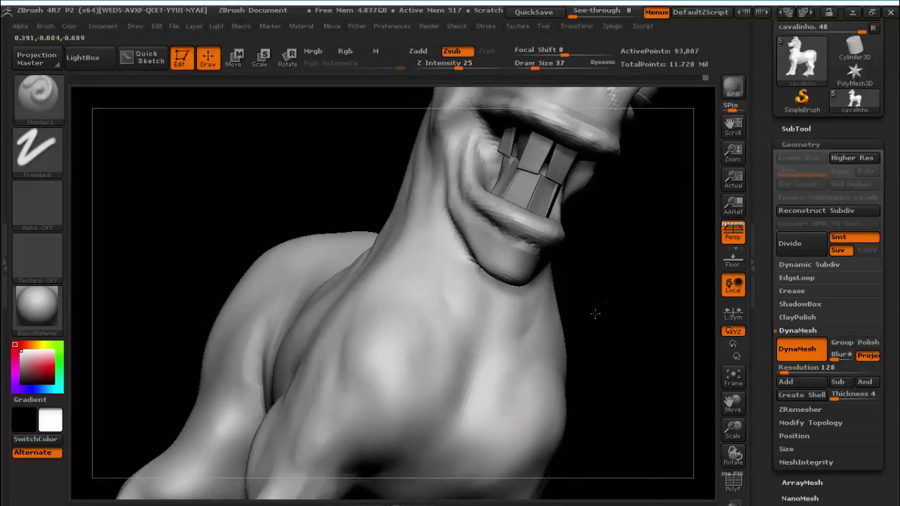
mouse_move(596, 316)
alt+mouse_down()
mouse_move(566, 293)
mouse_move(560, 263)
alt+mouse_up()
Frame the horse side-on and deepen the shoulder crease with repeated Standard strokes
mouse_move(293, 298)
mouse_down()
mouse_move(246, 243)
mouse_move(211, 243)
mouse_up()
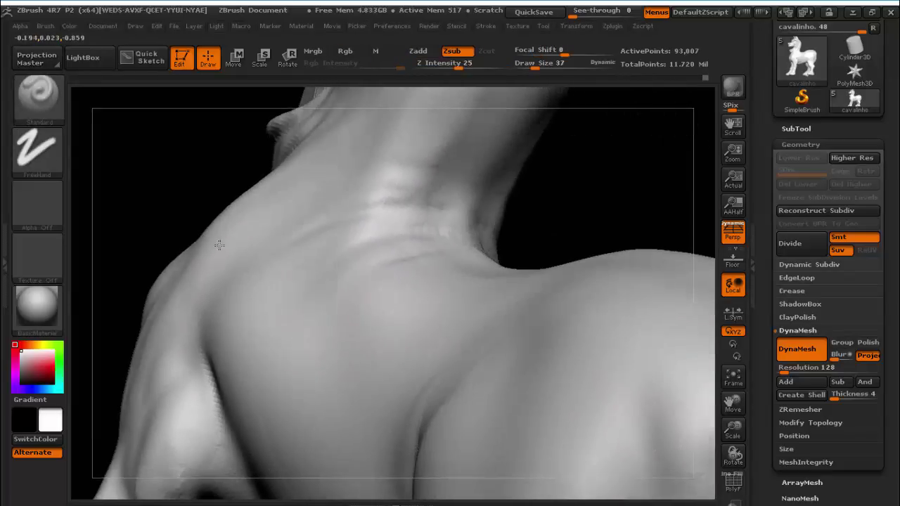
click(731, 379)
mouse_move(283, 283)
mouse_down()
mouse_move(217, 297)
mouse_move(311, 337)
mouse_move(271, 340)
mouse_move(263, 351)
mouse_move(258, 337)
mouse_move(237, 354)
mouse_move(228, 324)
mouse_up()
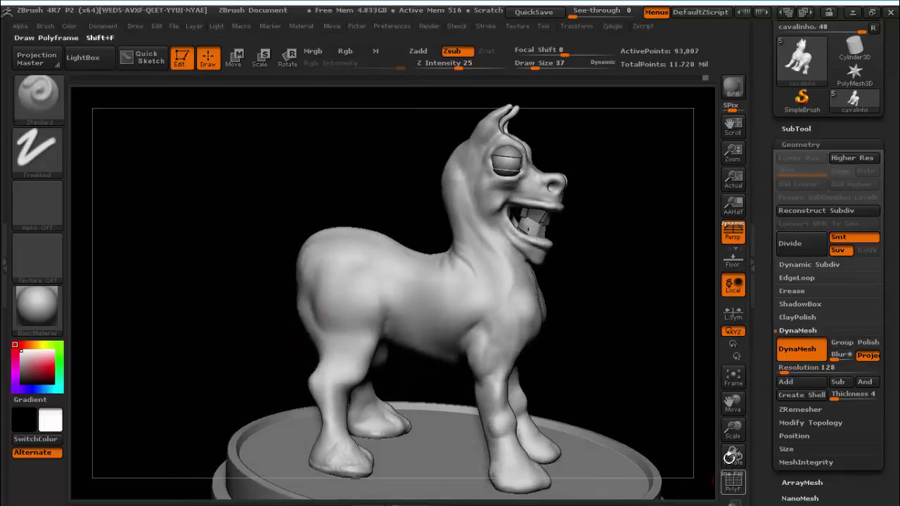
drag(733, 427, 582, 390)
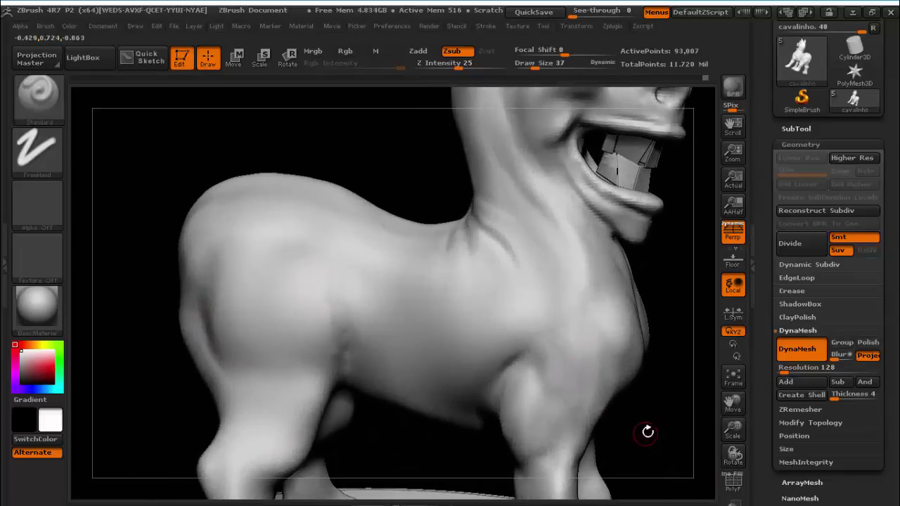
drag(645, 434, 630, 419)
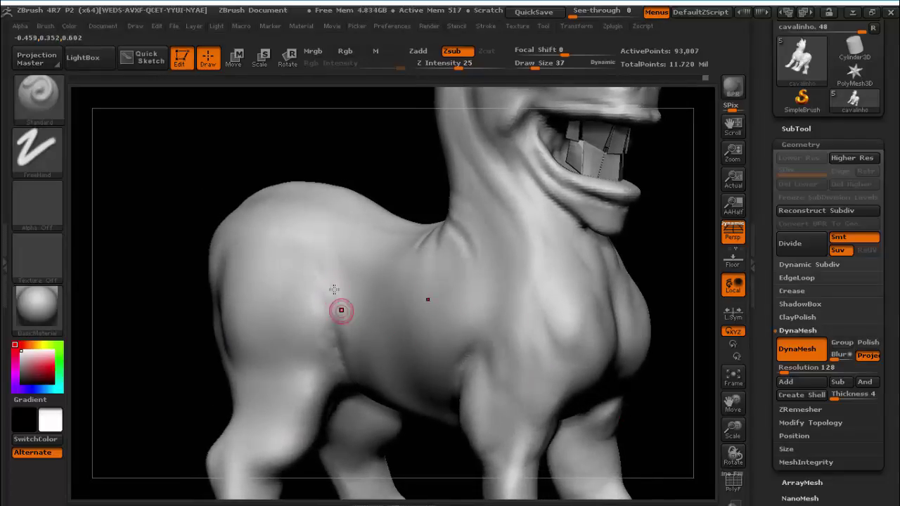
drag(331, 287, 339, 331)
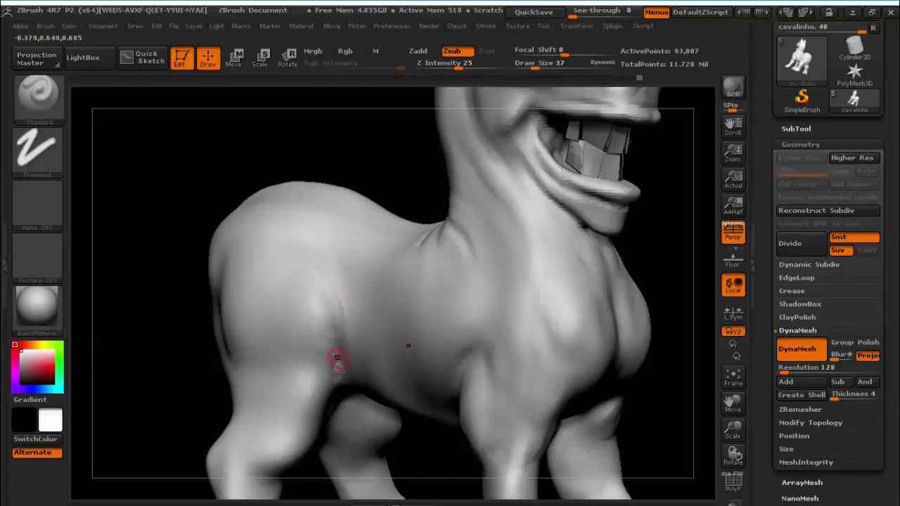
drag(339, 330, 335, 374)
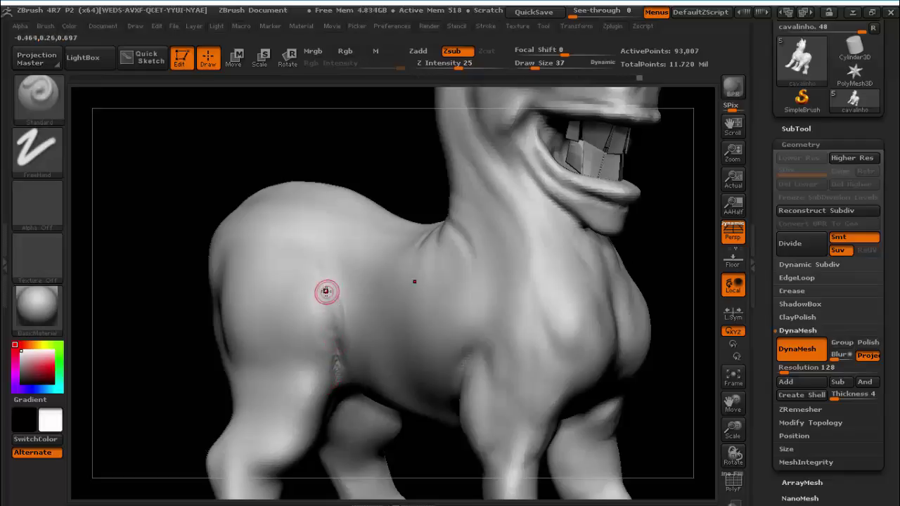
drag(325, 291, 335, 376)
mouse_move(324, 304)
mouse_down()
mouse_move(335, 381)
mouse_move(337, 367)
mouse_up()
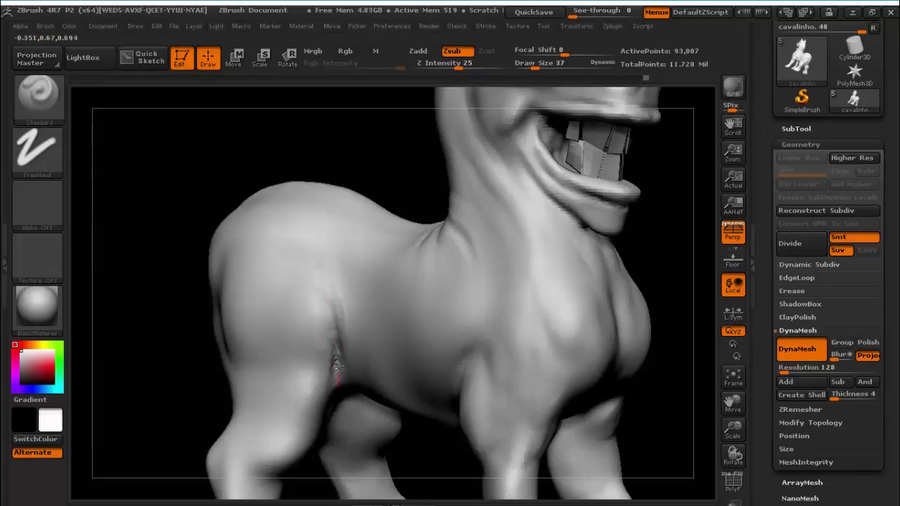
Soften the shoulder crease with smoothing strokes
key(b)
key(s)
key(t)
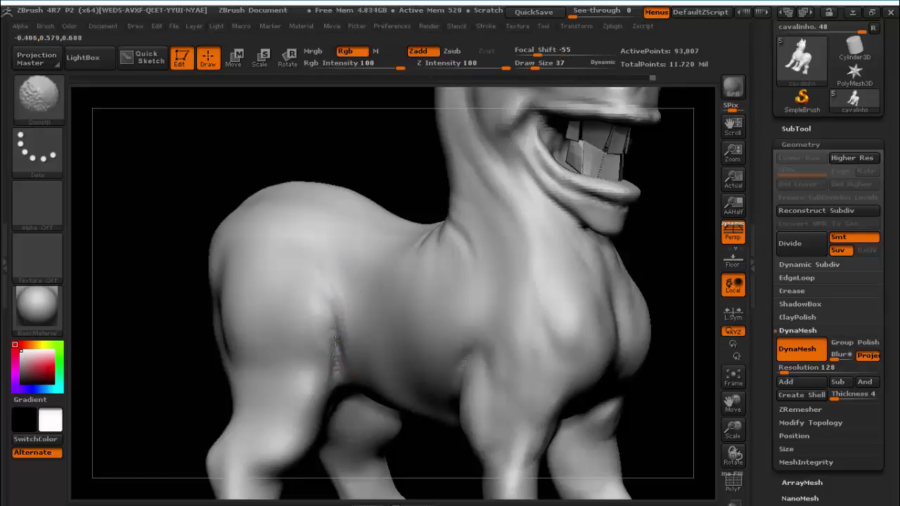
shift+drag(336, 342, 331, 366)
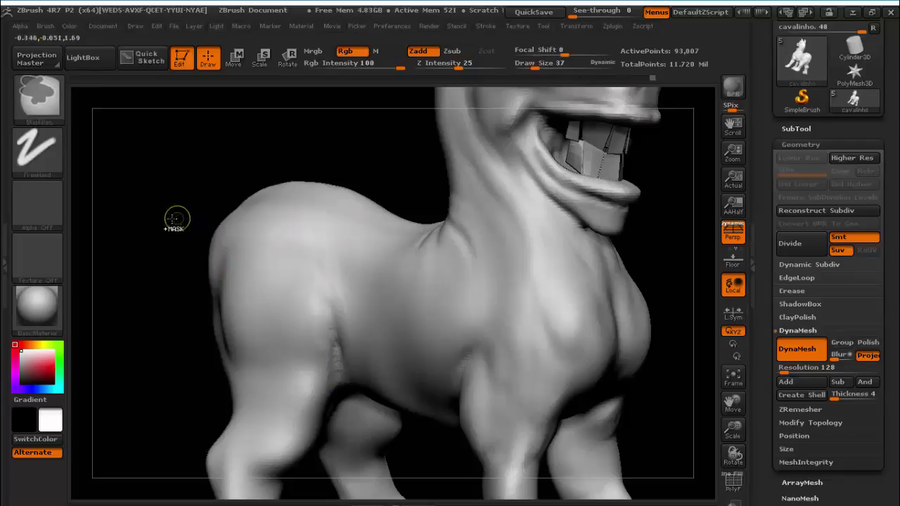
ctrl+drag(169, 223, 213, 366)
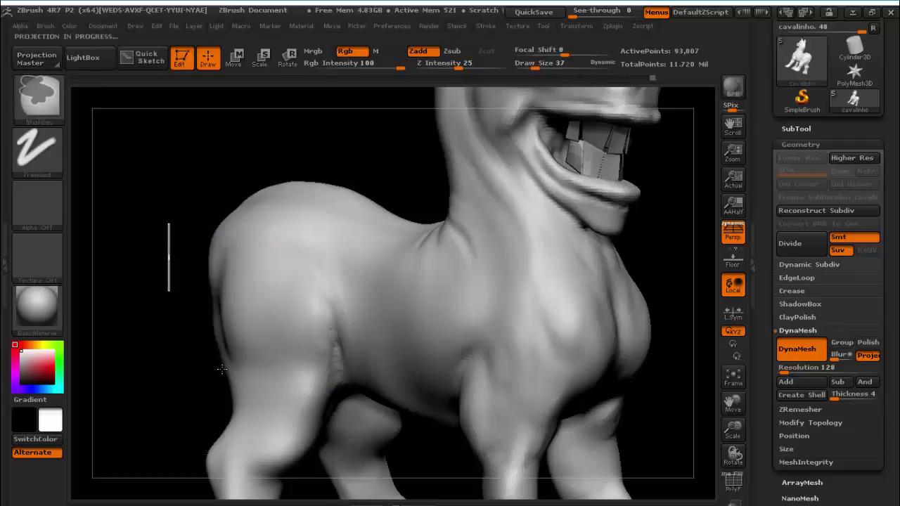
Build clay along the fold behind the front leg with ClayBuildup, then smooth both ends
click(41, 95)
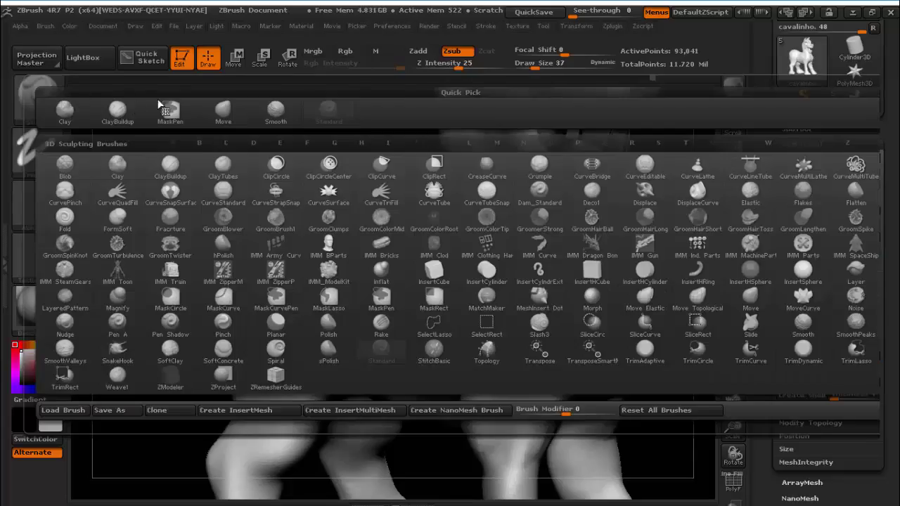
click(115, 111)
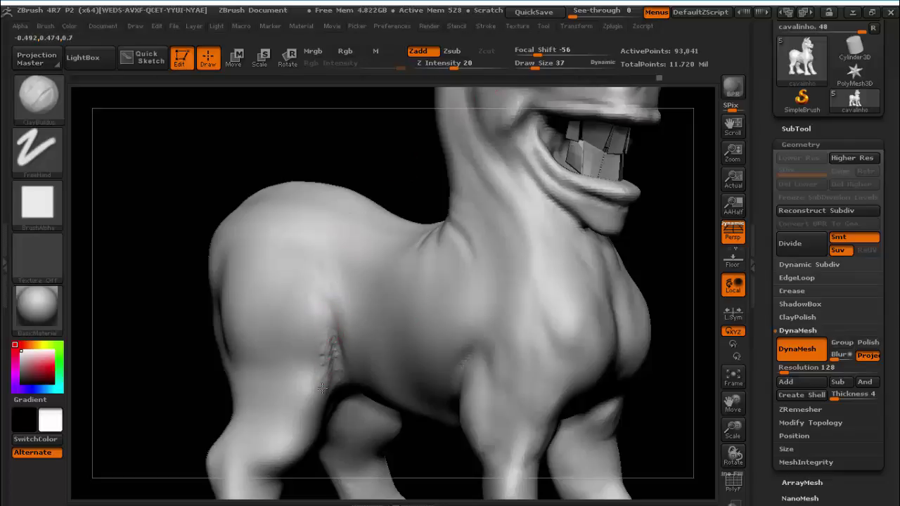
drag(324, 330, 317, 382)
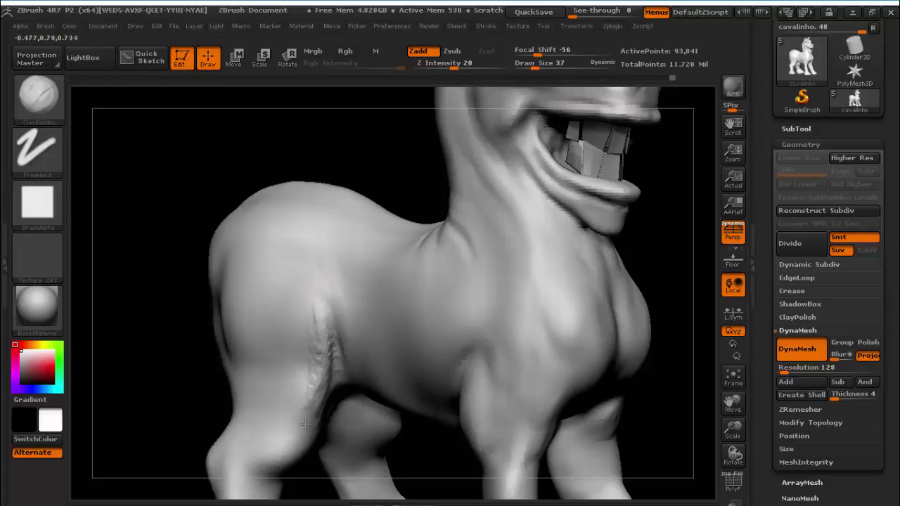
key(g)
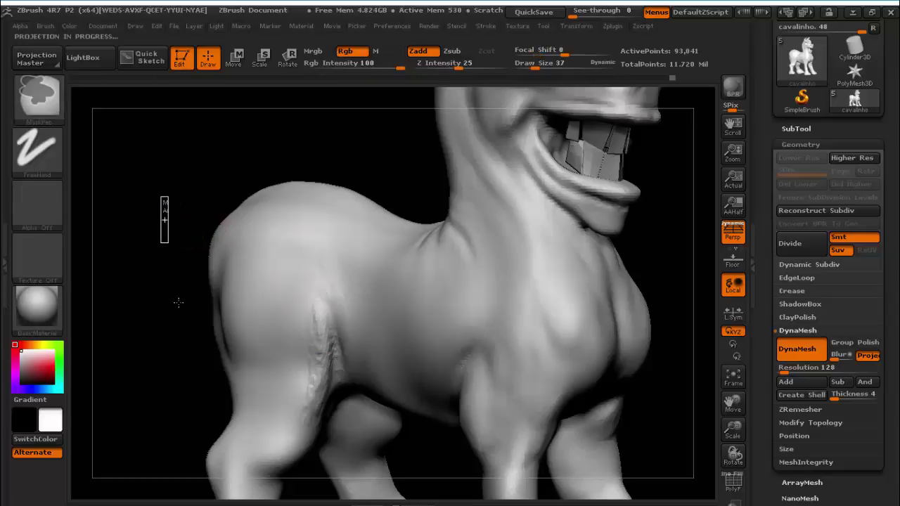
key(g)
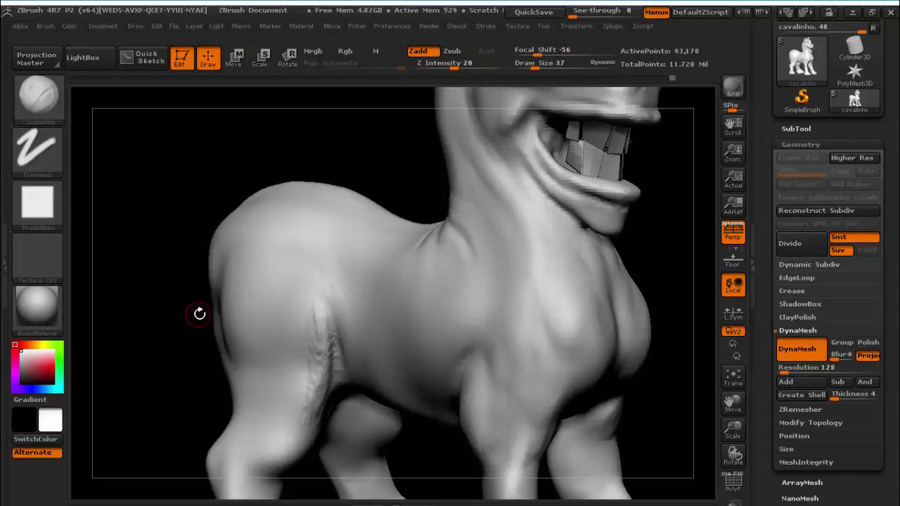
key(shift)
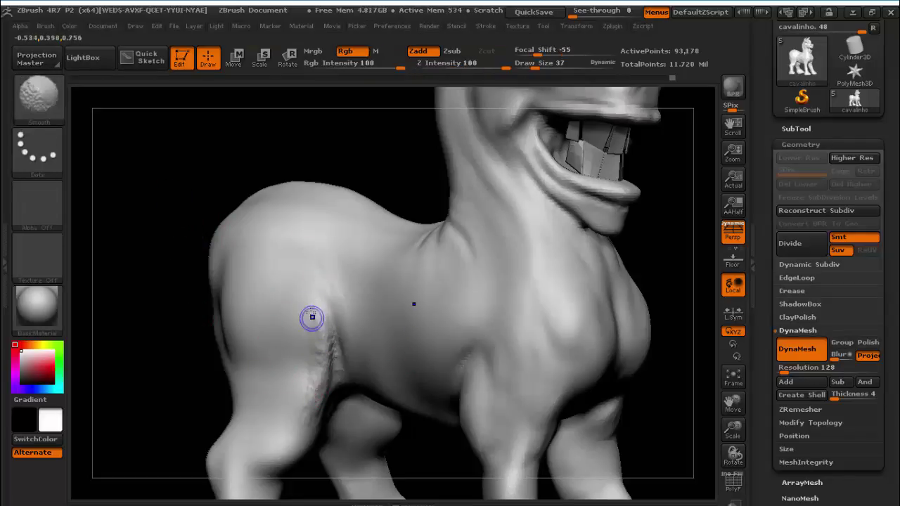
mouse_move(313, 383)
shift+mouse_down()
mouse_move(307, 366)
mouse_move(321, 380)
shift+mouse_up()
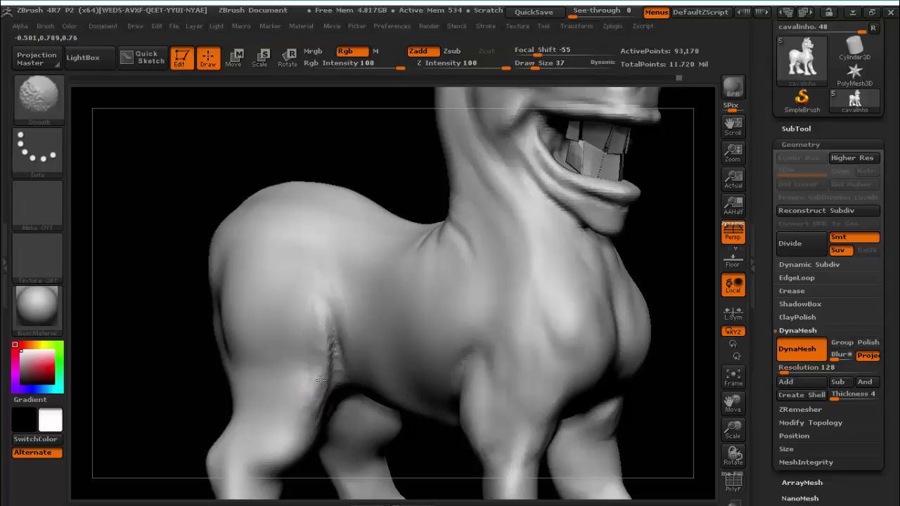
mouse_move(331, 314)
shift+mouse_down()
mouse_move(335, 367)
mouse_move(320, 276)
shift+mouse_up()
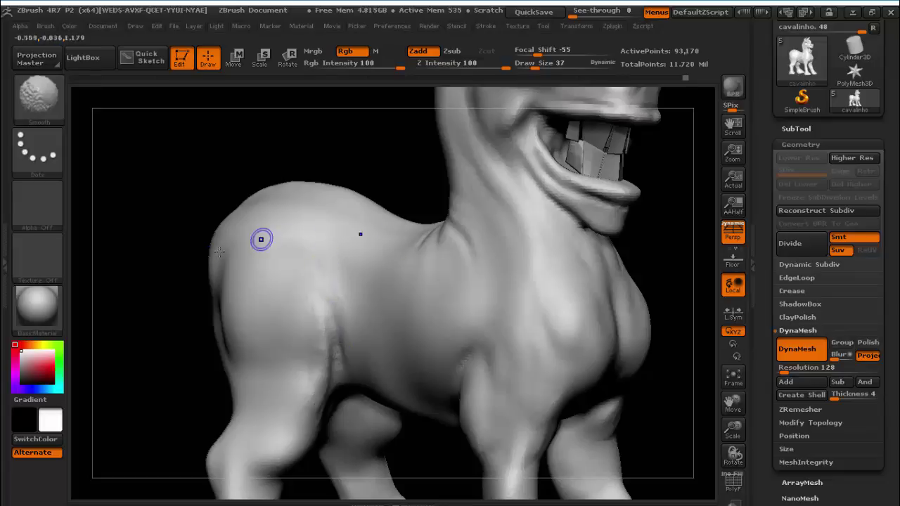
mouse_move(136, 341)
mouse_down()
mouse_move(153, 351)
mouse_move(145, 388)
mouse_move(155, 368)
mouse_up()
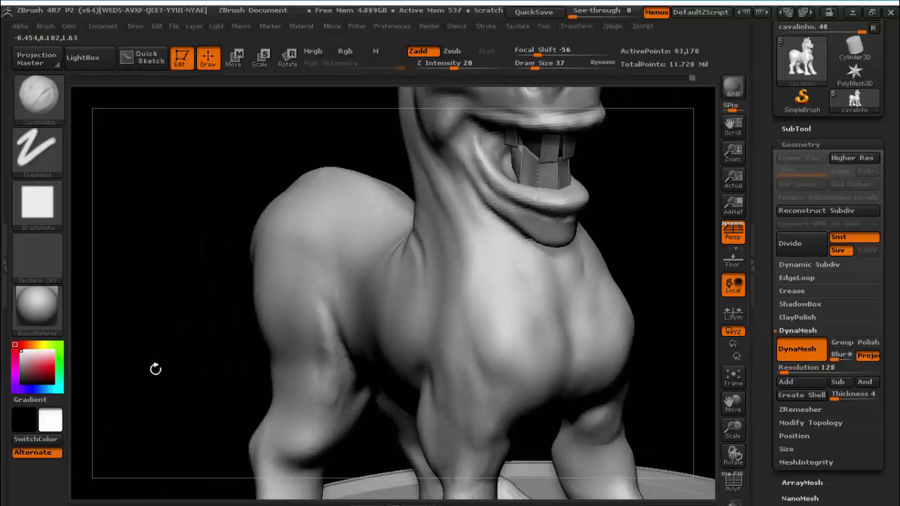
Turn the horse around and switch to the Move brush at Draw Size 115
click(733, 376)
mouse_move(212, 220)
mouse_down()
mouse_move(243, 183)
mouse_move(259, 187)
mouse_move(266, 177)
mouse_up()
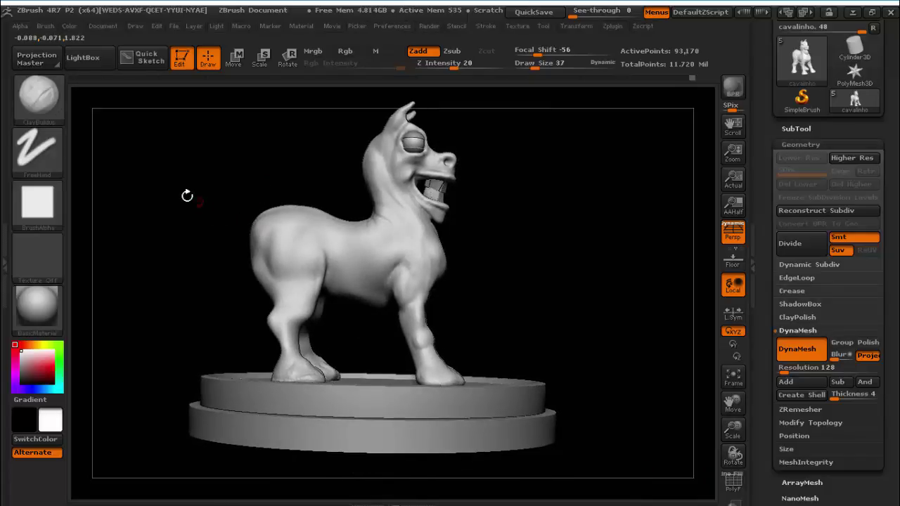
mouse_move(186, 197)
mouse_down()
mouse_move(197, 205)
mouse_move(160, 204)
mouse_move(201, 205)
mouse_move(141, 202)
mouse_move(209, 289)
mouse_up()
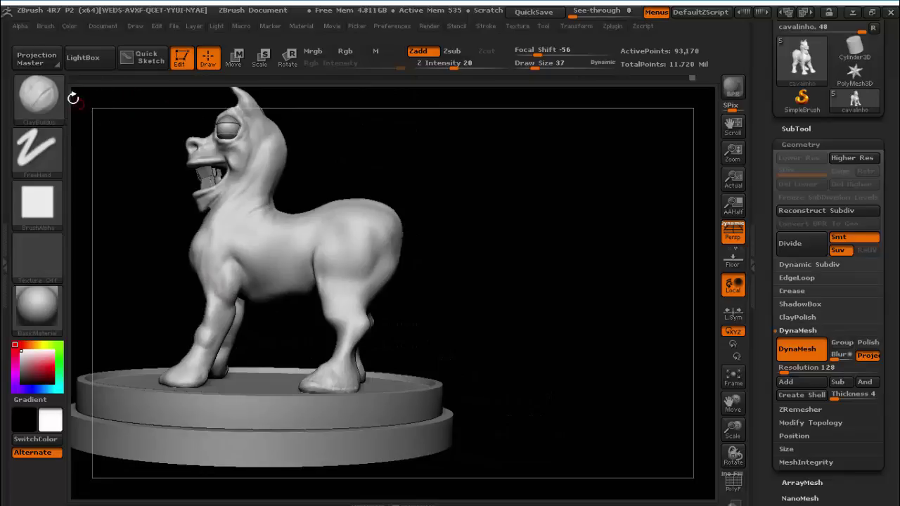
key(b)
click(223, 111)
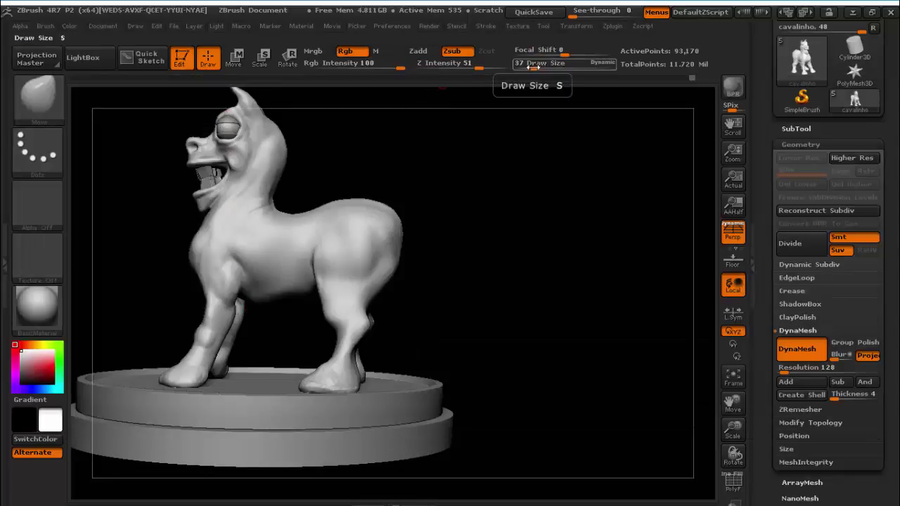
drag(538, 67, 549, 66)
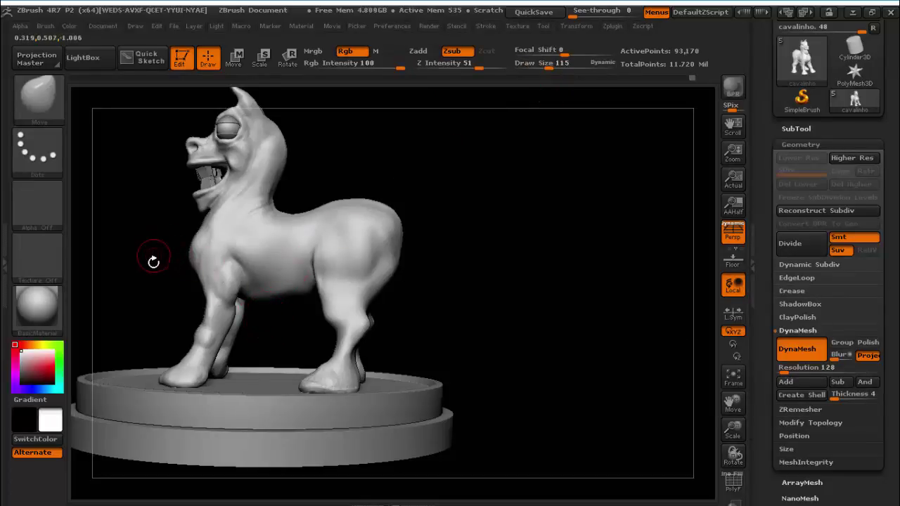
Zoom in on the horse's body and hind legs and bring up the brush library
drag(154, 257, 169, 283)
drag(733, 429, 466, 311)
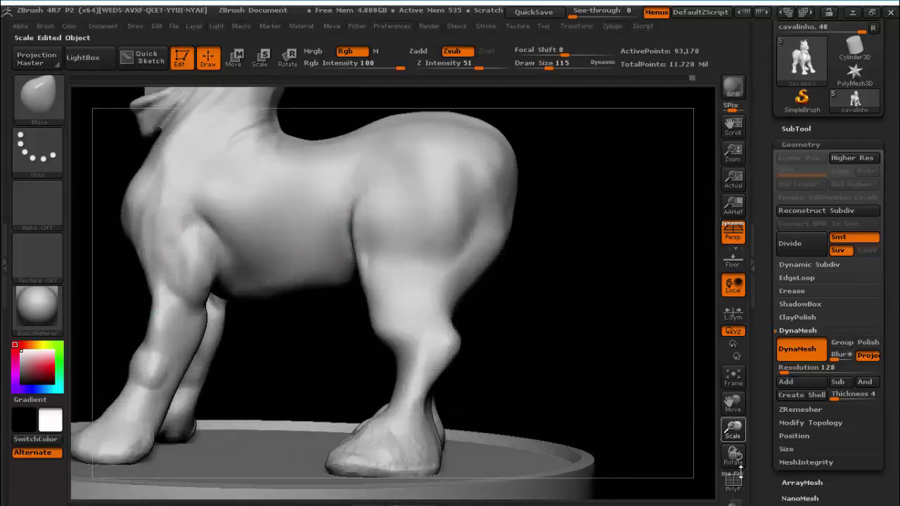
click(39, 99)
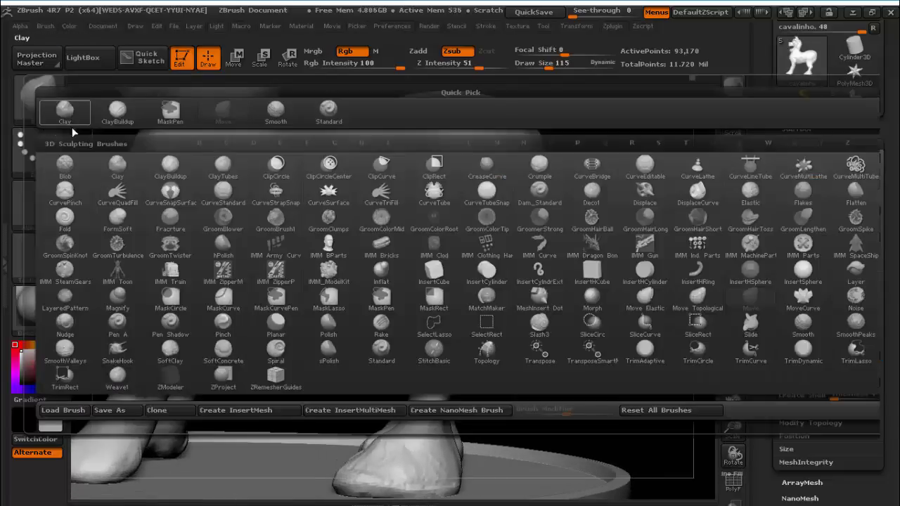
Carve a crease along the shoulder behind the front leg with the Standard brush, adjusting Focal Shift
click(328, 111)
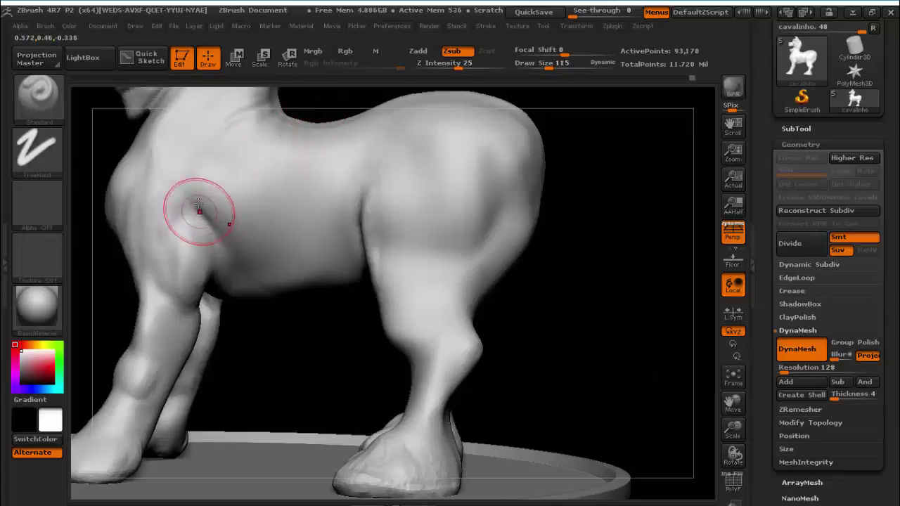
drag(199, 203, 218, 269)
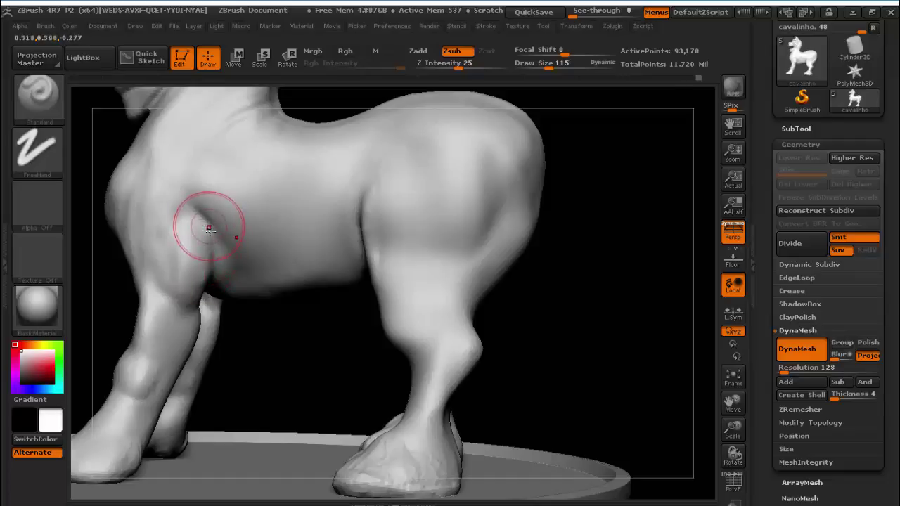
mouse_move(211, 233)
mouse_down()
mouse_move(218, 241)
mouse_move(215, 232)
mouse_up()
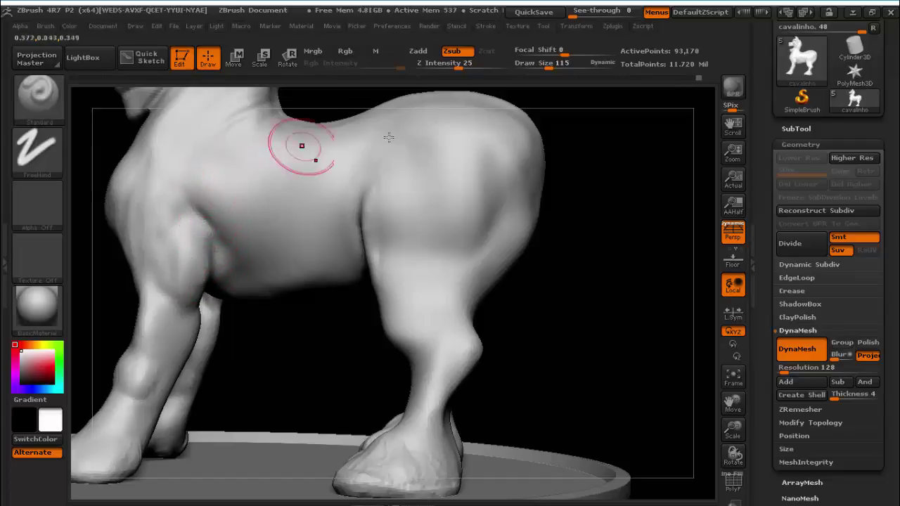
drag(562, 55, 539, 63)
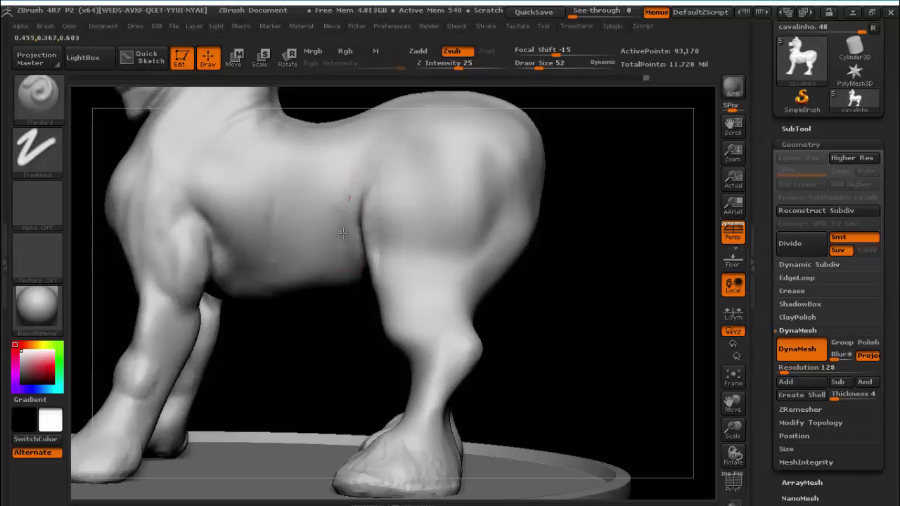
Smooth the muscle bulges at the foreleg joint
key(ctrl)
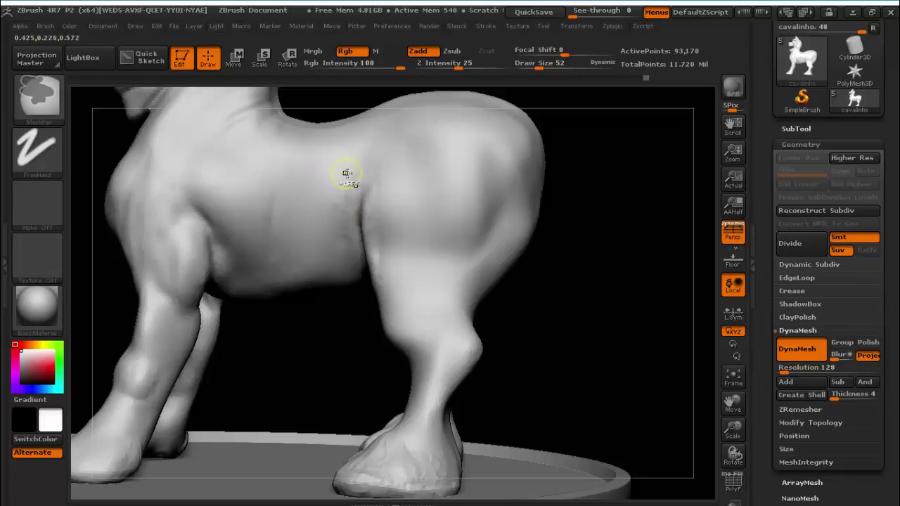
key(shift)
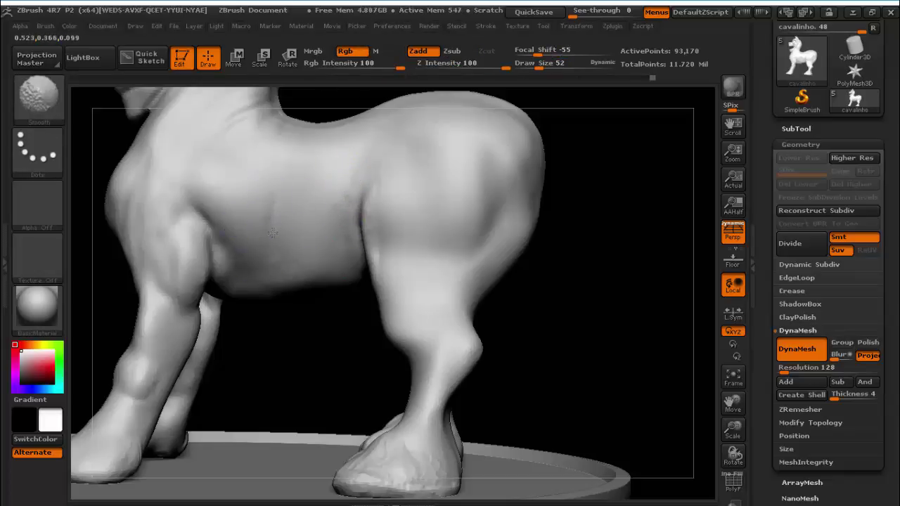
mouse_move(595, 315)
mouse_down()
mouse_move(484, 319)
mouse_move(372, 201)
mouse_up()
key(shift)
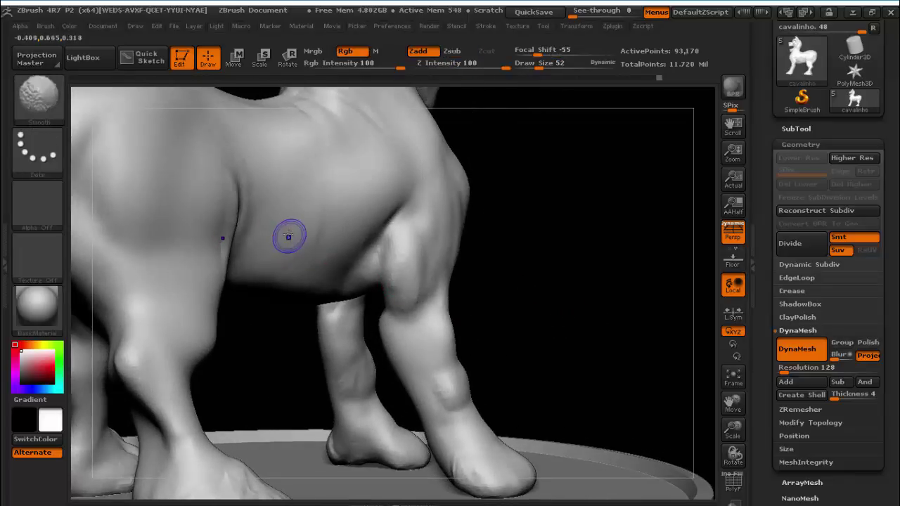
shift+drag(387, 251, 387, 268)
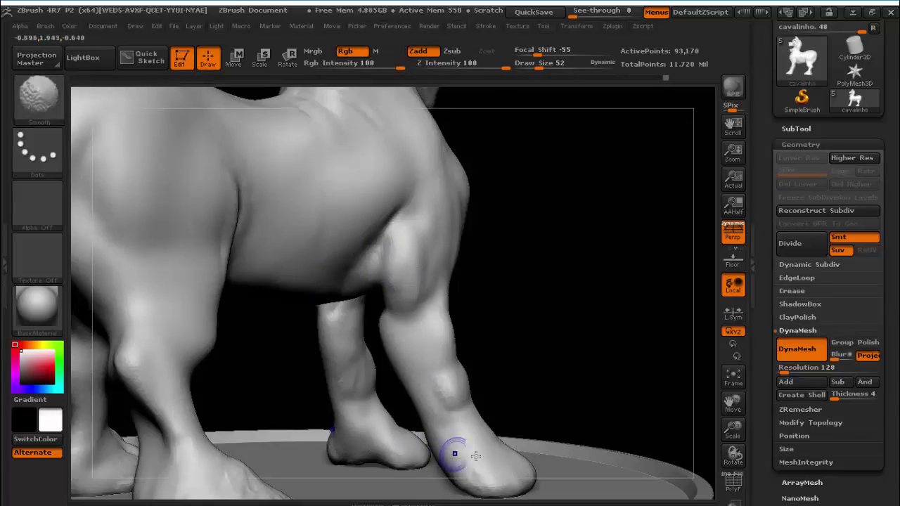
Set brush Focal Shift to -55 and orbit around to view the horse's legs
key(alt)
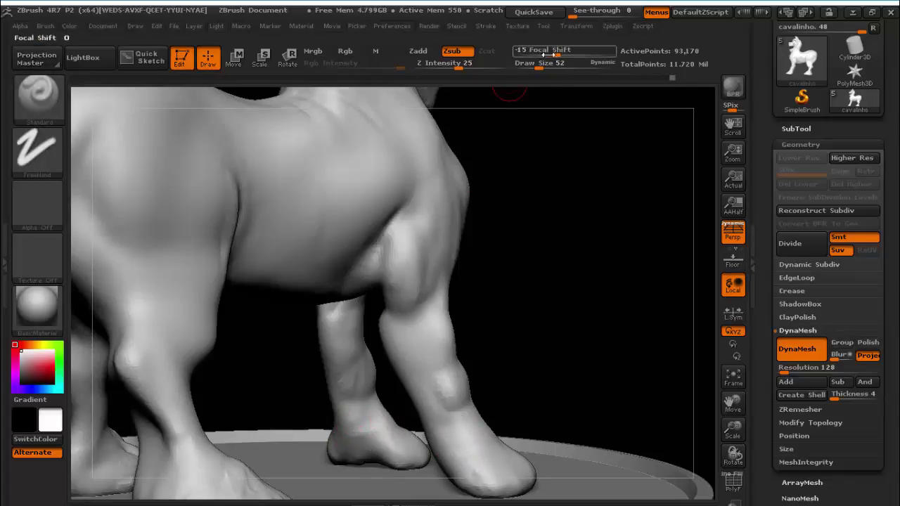
drag(556, 56, 535, 64)
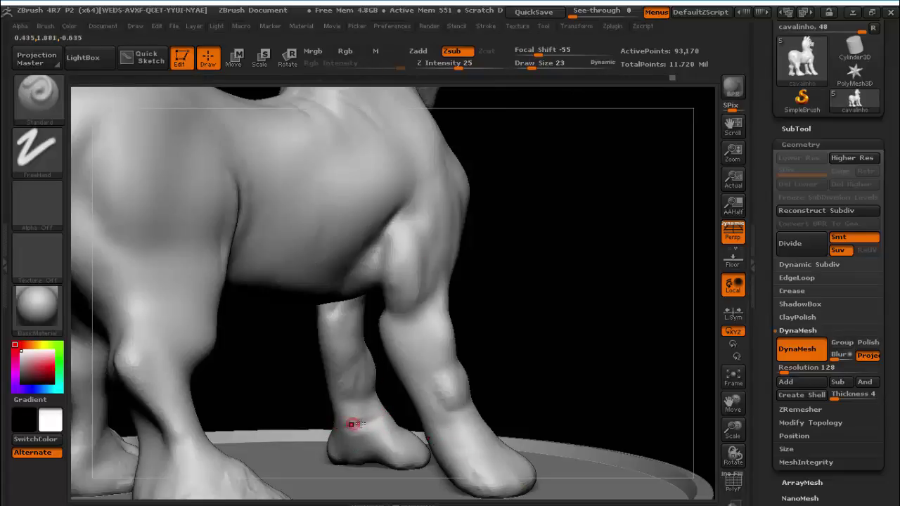
drag(566, 368, 513, 392)
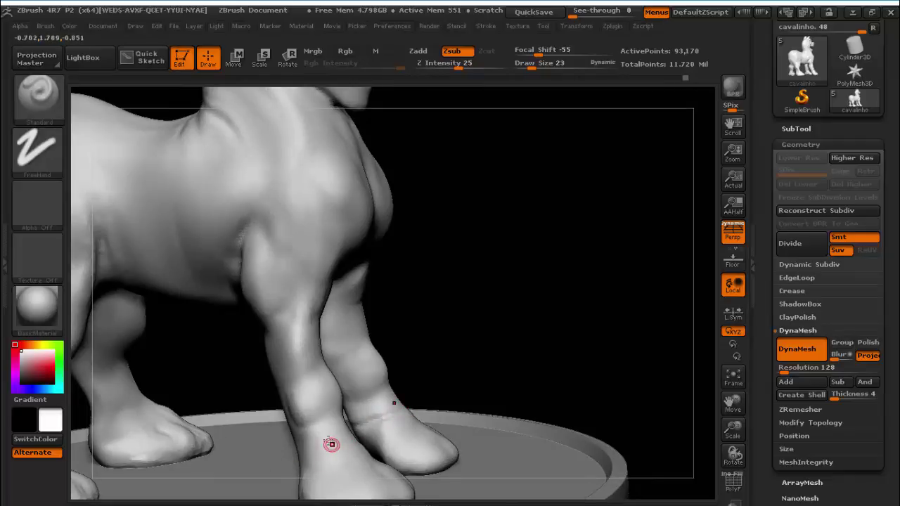
mouse_move(493, 367)
mouse_down()
mouse_move(527, 361)
mouse_move(293, 436)
mouse_up()
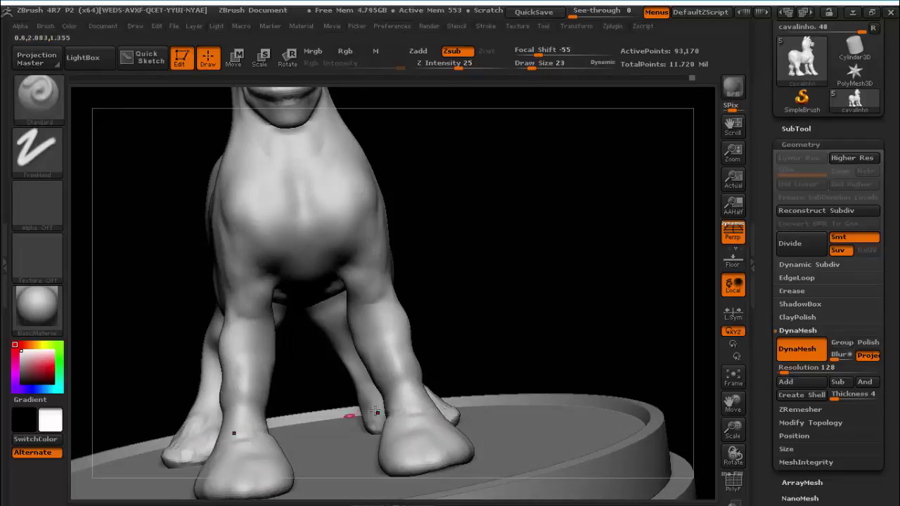
drag(376, 411, 411, 432)
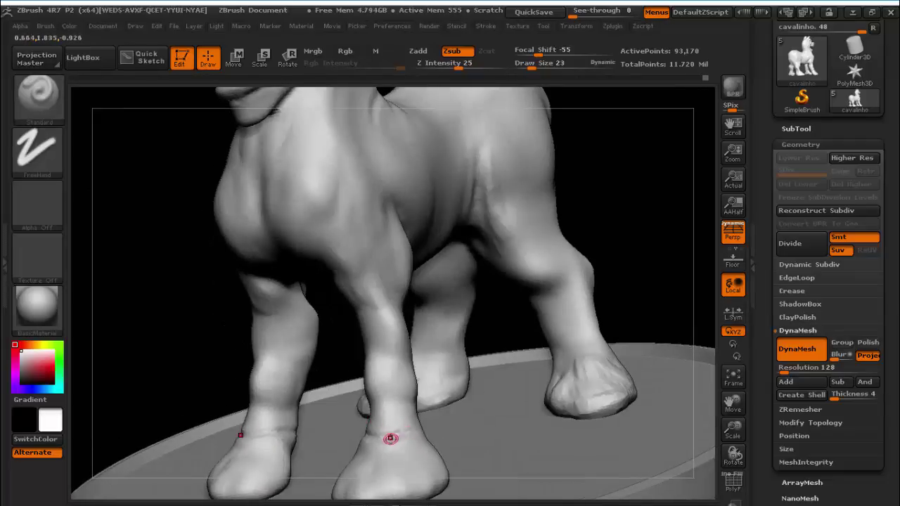
key(shift)
key(shift)
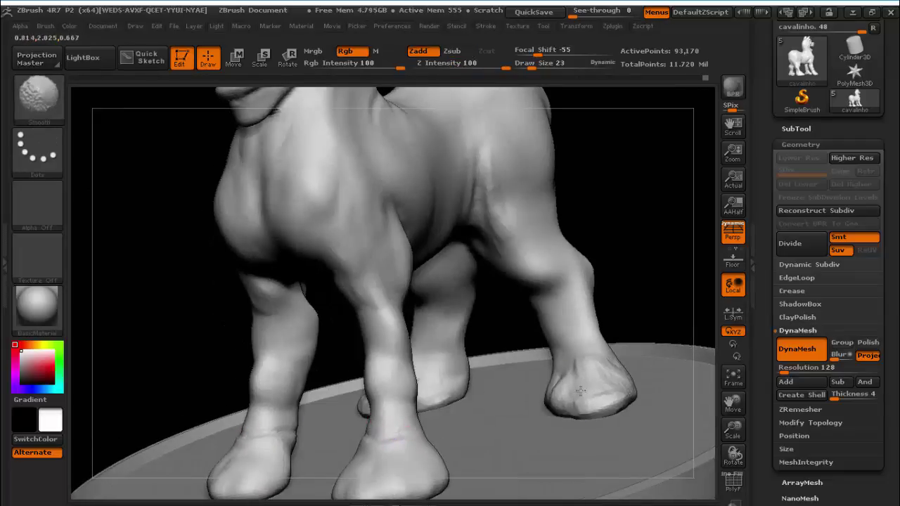
key(alt)
drag(587, 338, 586, 344)
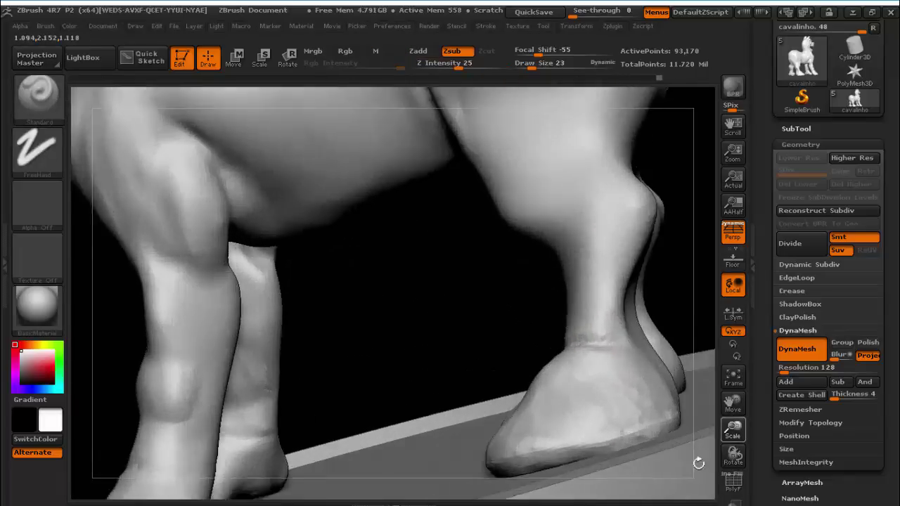
Carve a crease across the hind ankle above the hoof and smooth it
drag(732, 400, 733, 404)
drag(378, 329, 402, 326)
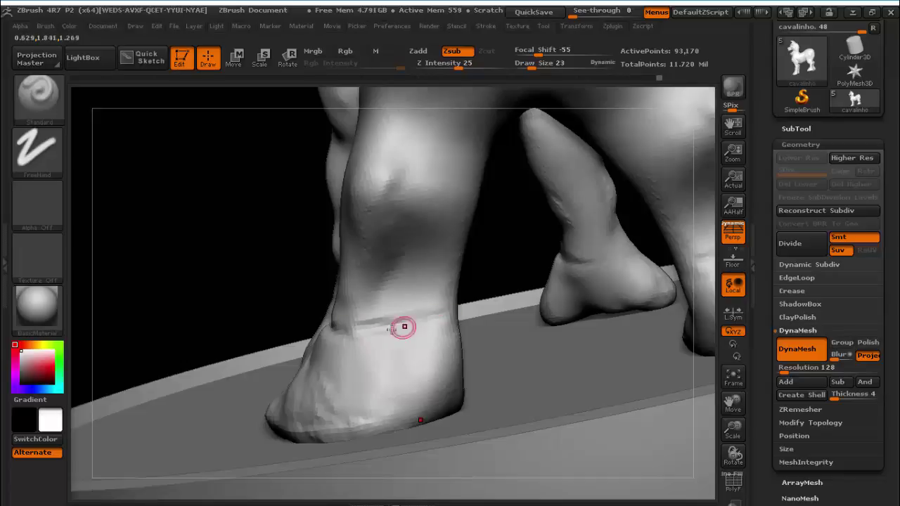
key(shift)
shift+drag(615, 274, 608, 237)
Frame the whole horse and subdivide the mesh to level 2 (375,068 points)
mouse_move(243, 295)
mouse_down()
mouse_move(395, 231)
mouse_move(373, 261)
mouse_up()
drag(740, 457, 416, 243)
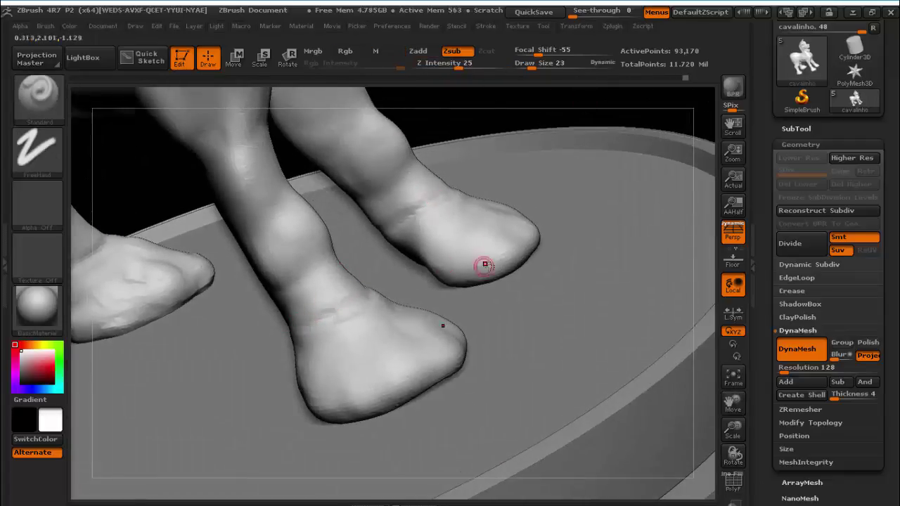
click(733, 383)
mouse_move(211, 199)
mouse_down()
mouse_move(609, 227)
mouse_move(195, 342)
mouse_move(510, 382)
mouse_up()
key(d)
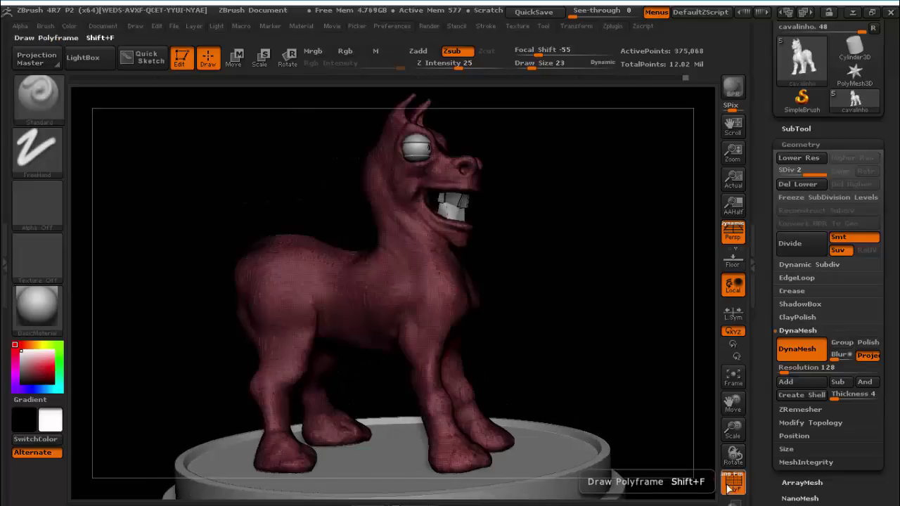
drag(733, 425, 753, 492)
drag(733, 402, 435, 262)
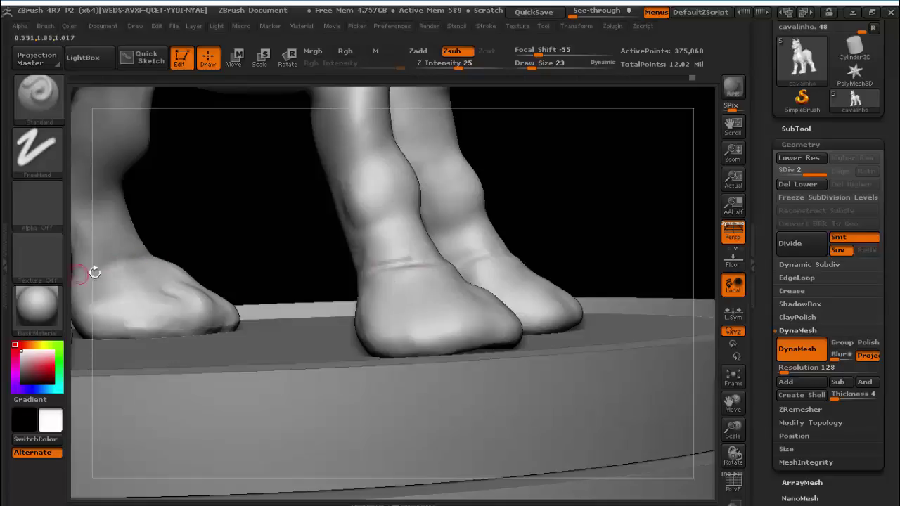
drag(94, 272, 640, 333)
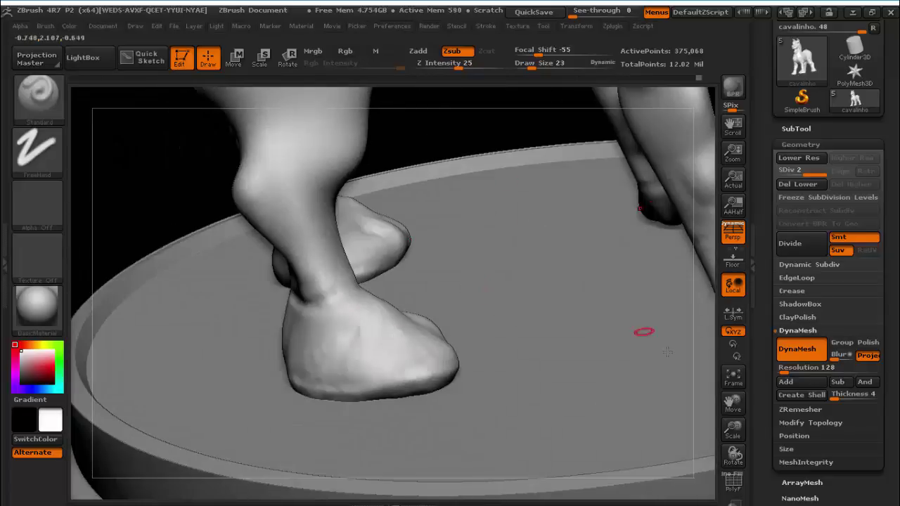
click(734, 376)
mouse_move(301, 360)
mouse_down()
mouse_move(577, 297)
mouse_move(508, 316)
mouse_move(311, 228)
mouse_up()
mouse_move(733, 429)
mouse_down()
mouse_move(558, 275)
mouse_move(616, 239)
mouse_move(565, 289)
mouse_move(693, 380)
mouse_move(565, 296)
mouse_move(466, 317)
mouse_up()
key(shift)
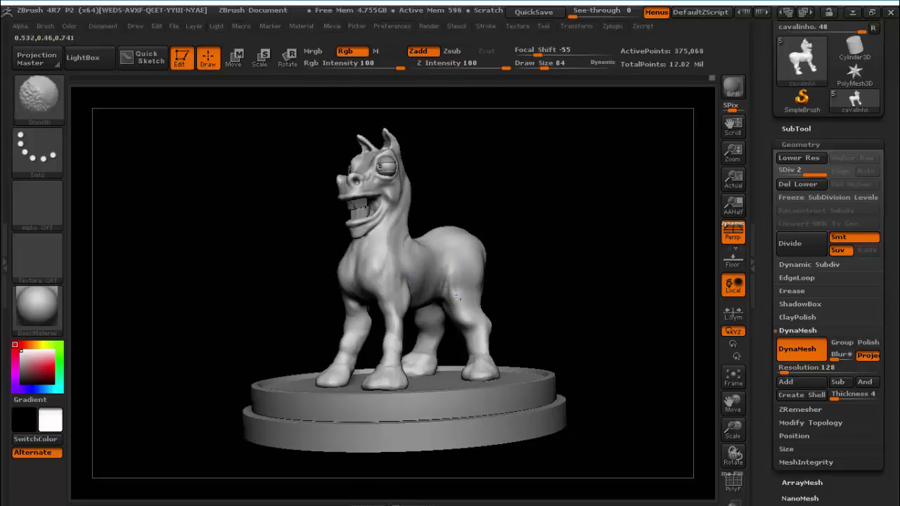
mouse_move(422, 295)
mouse_down()
mouse_move(264, 299)
mouse_move(331, 275)
mouse_up()
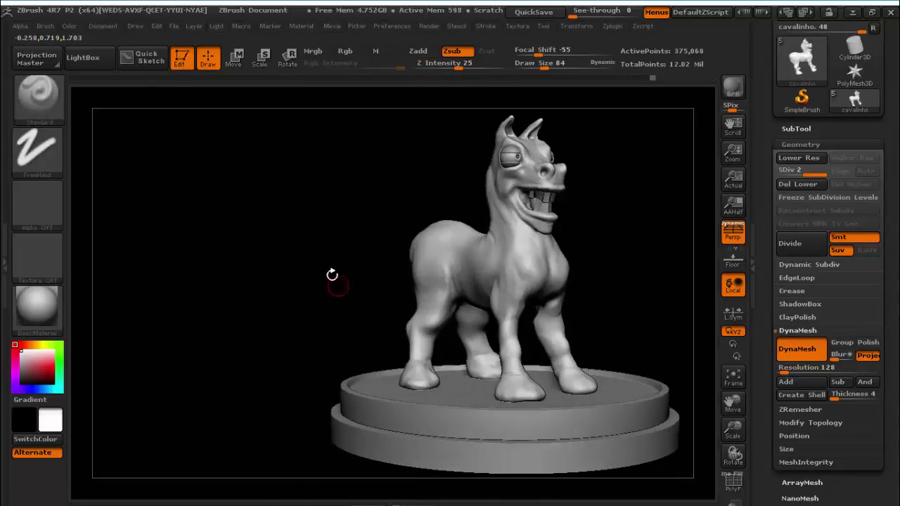